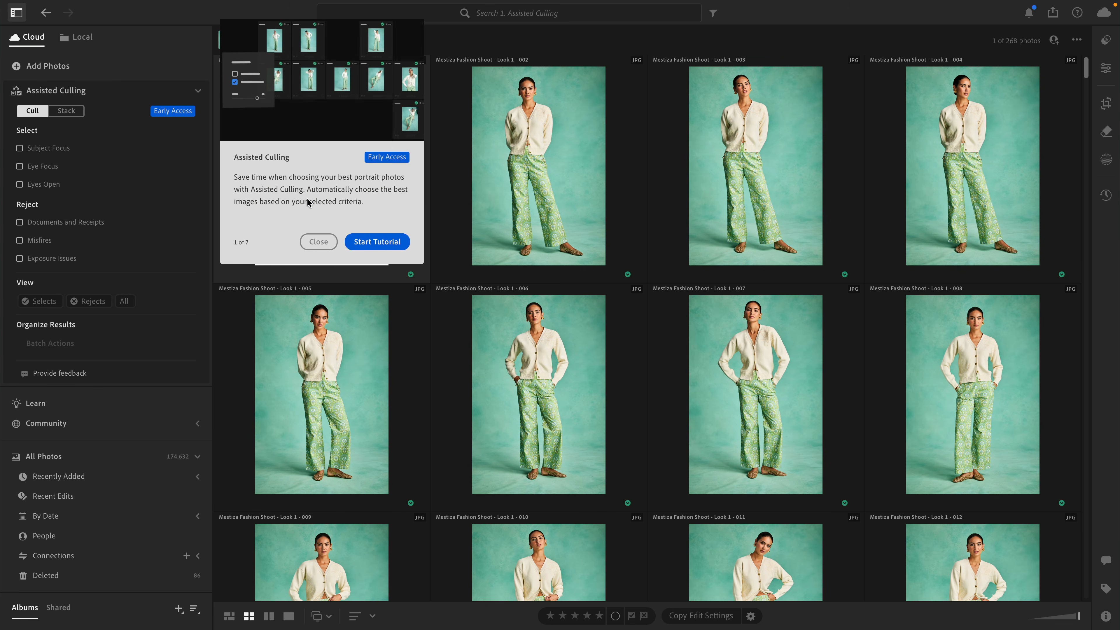
Close the Assisted Culling tutorial introduction, bring it up again from the Early Access label and dismiss it without starting the tutorial.
{"action": "left_click", "coordinate": [318, 243]}
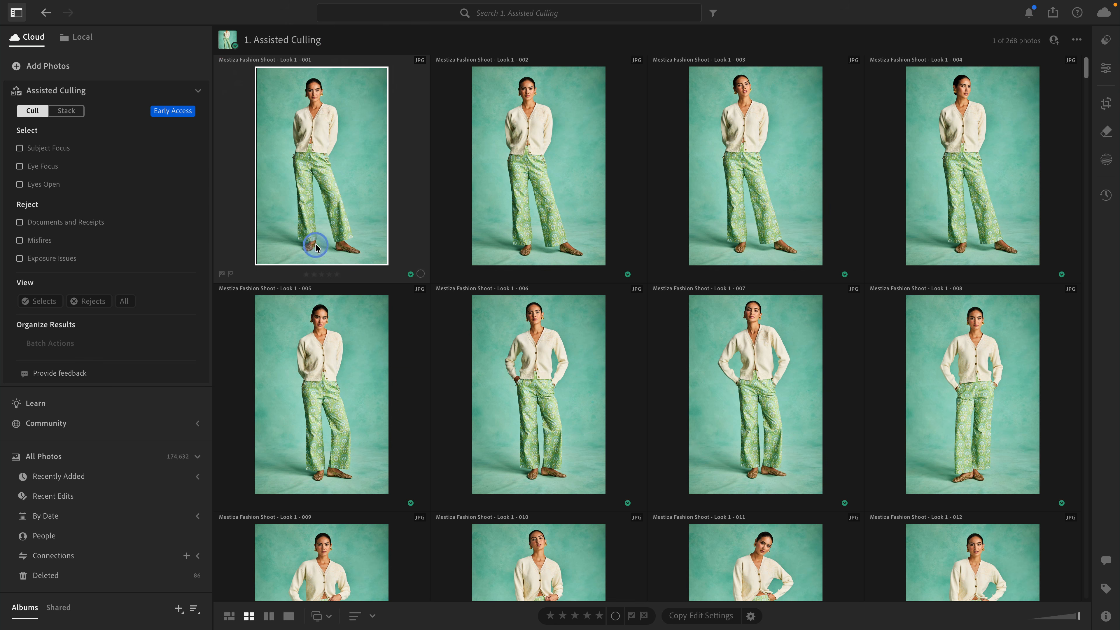
{"action": "left_click", "coordinate": [173, 111]}
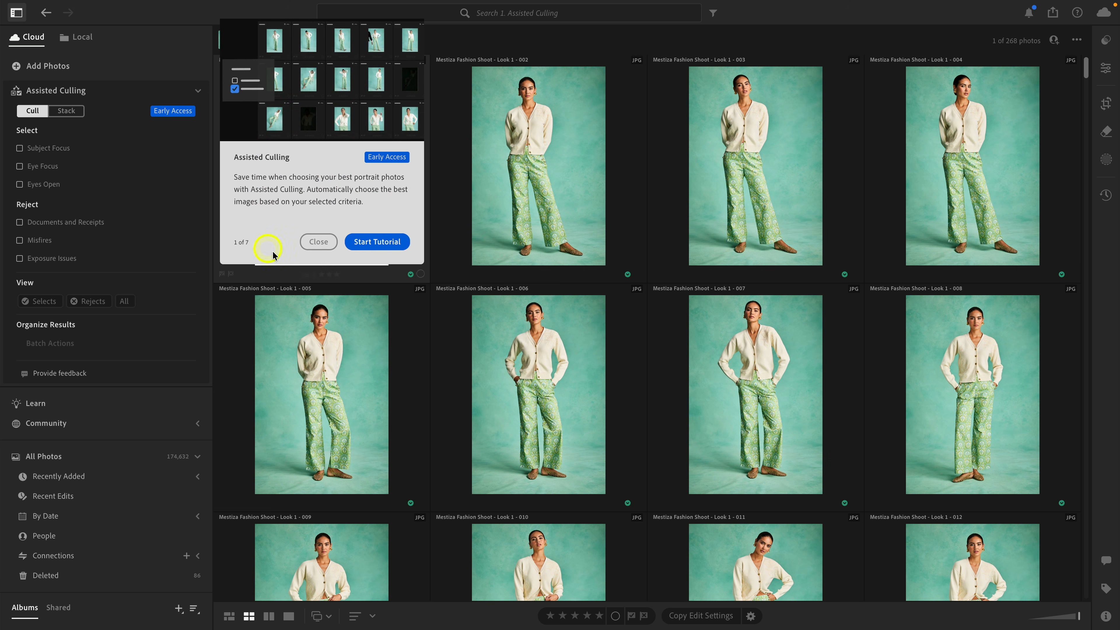
{"action": "left_click", "coordinate": [316, 244]}
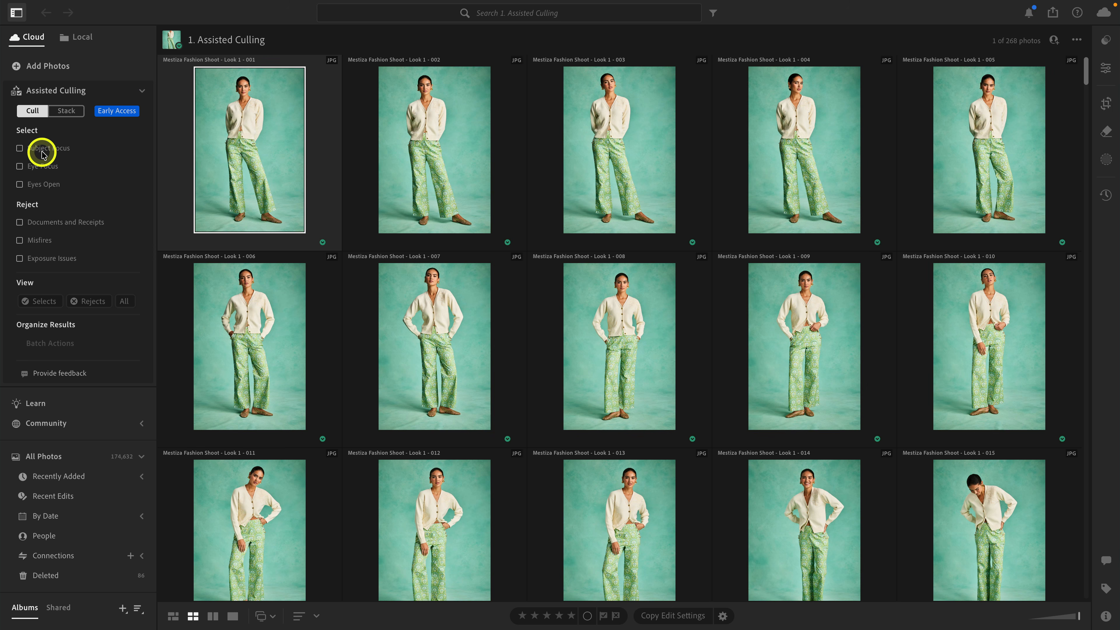
Turn on Subject Focus as a select criterion and Exposure Issues as a reject criterion for culling the album.
{"action": "left_click", "coordinate": [40, 150]}
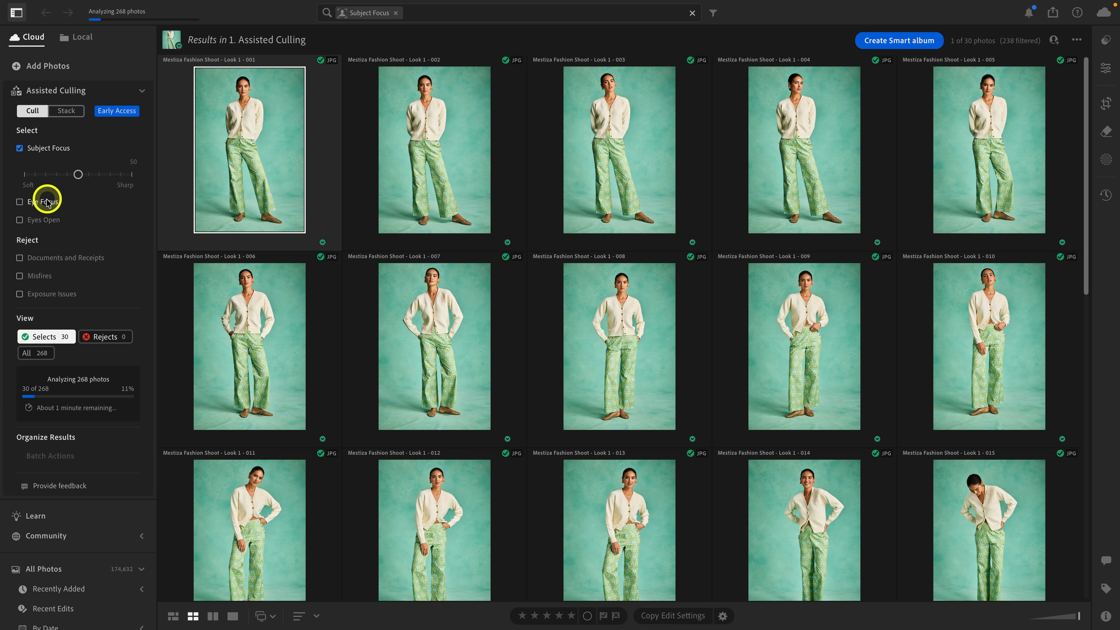
{"action": "mouse_move", "coordinate": [55, 203]}
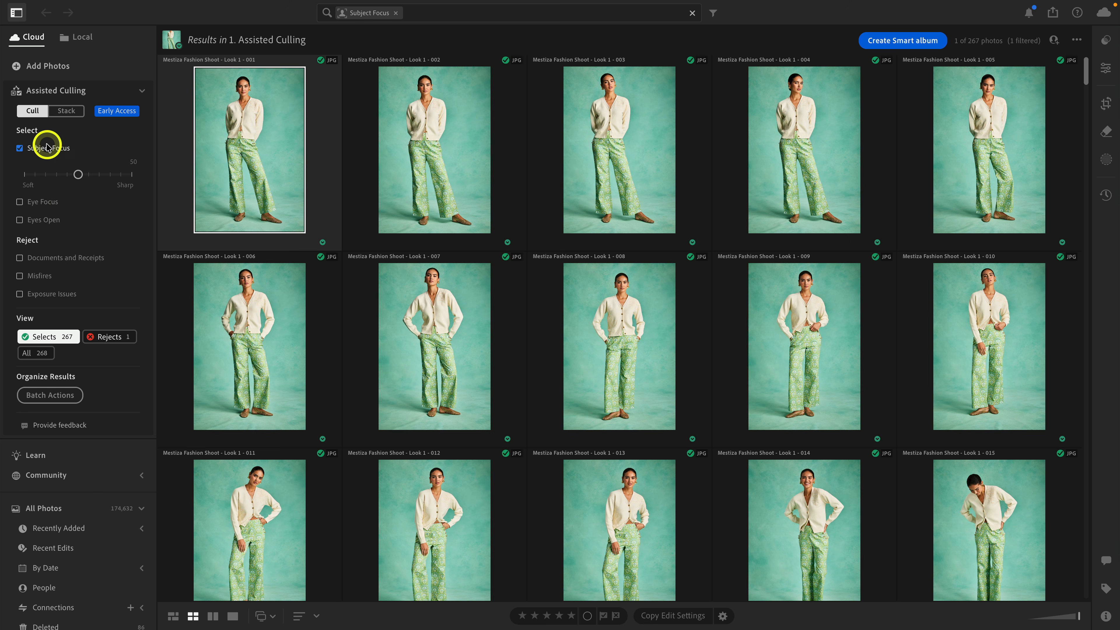
{"action": "left_click", "coordinate": [62, 296]}
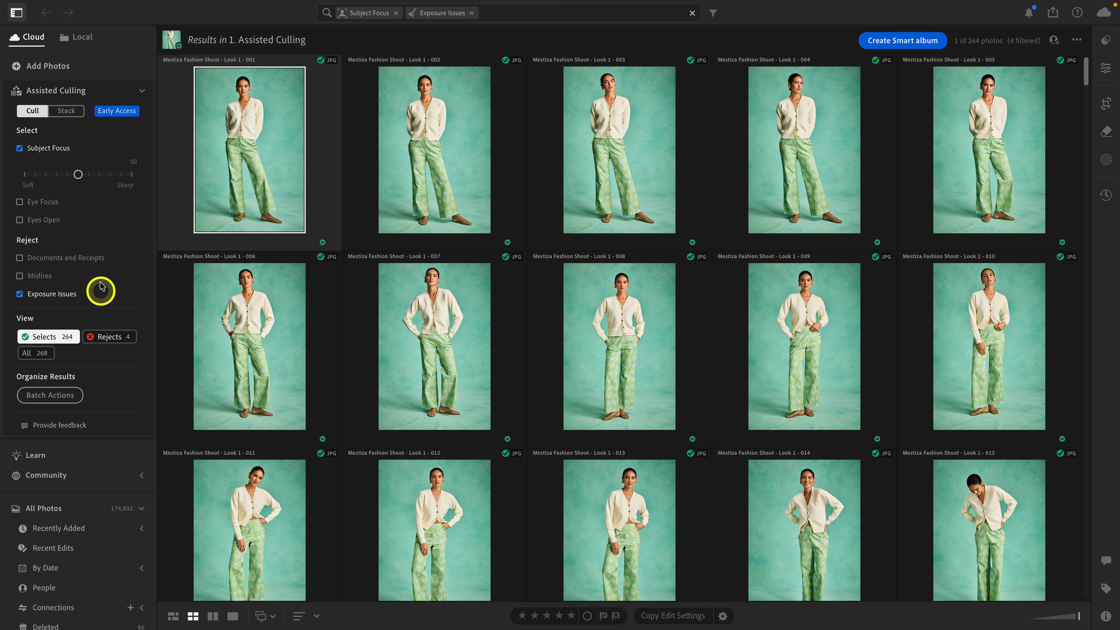
Show only the rejected photos and display the culling scores and info of the Look 5 - 044 portrait.
{"action": "mouse_move", "coordinate": [104, 280]}
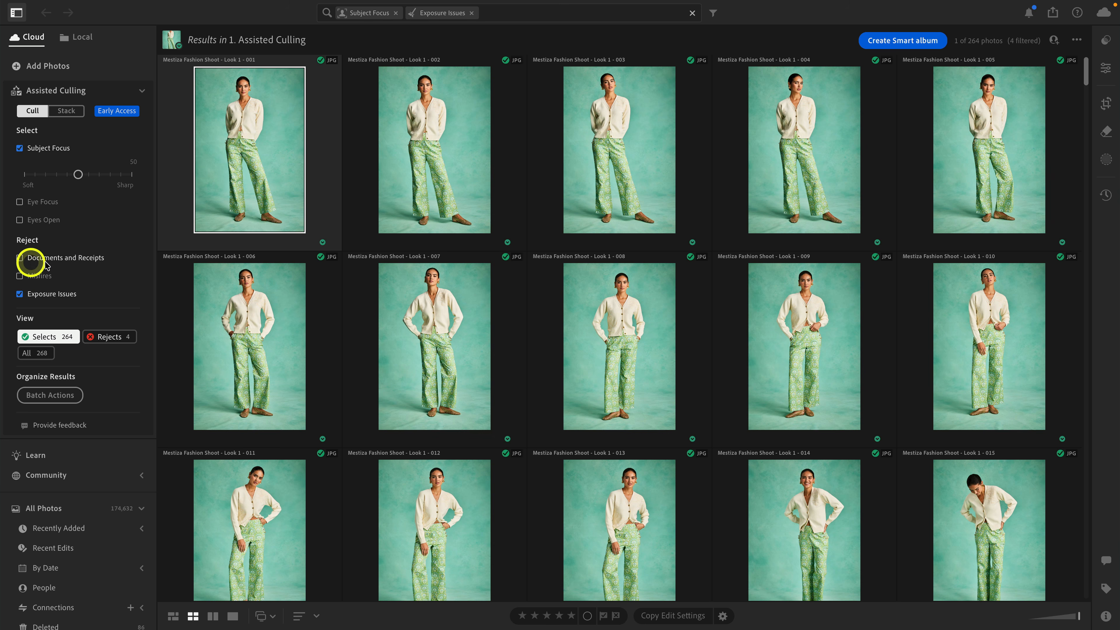
{"action": "left_click", "coordinate": [117, 336]}
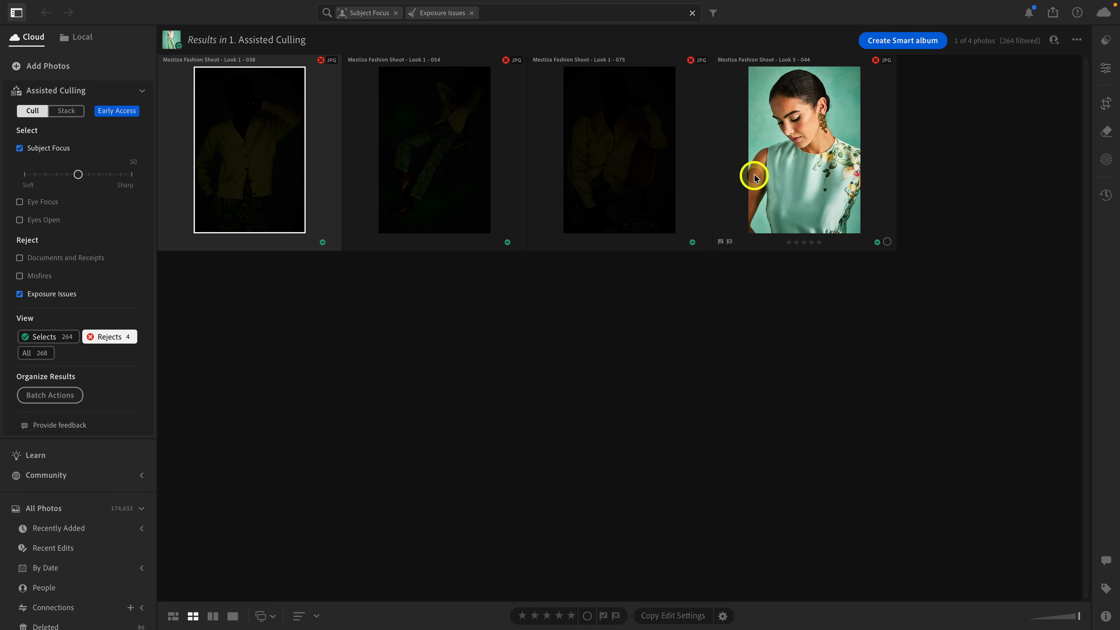
{"action": "left_click", "coordinate": [798, 179]}
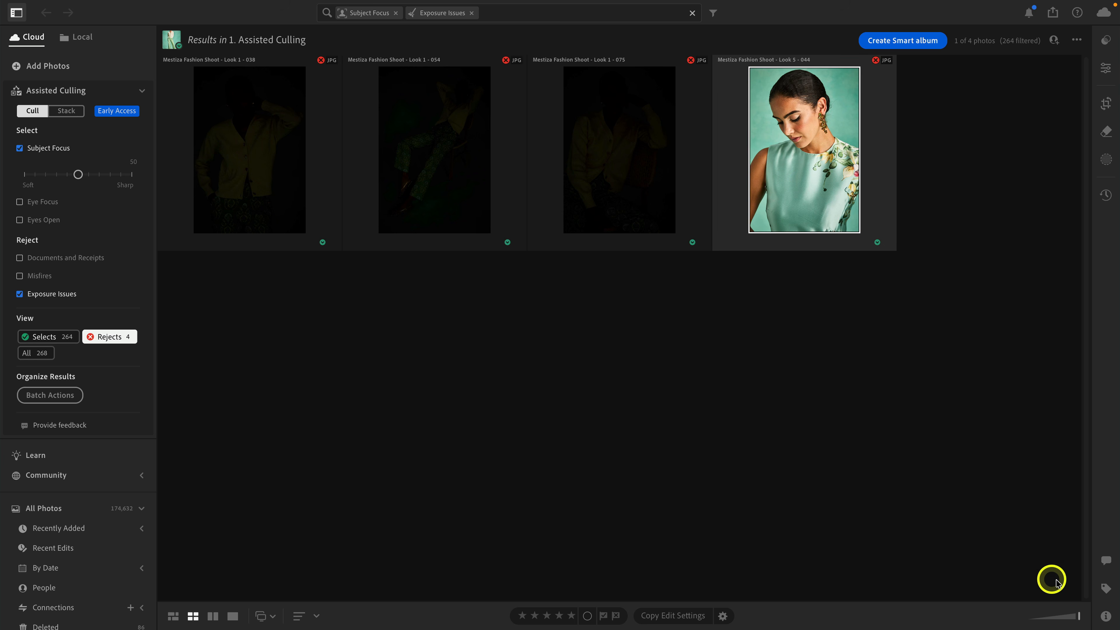
{"action": "left_click", "coordinate": [1104, 615]}
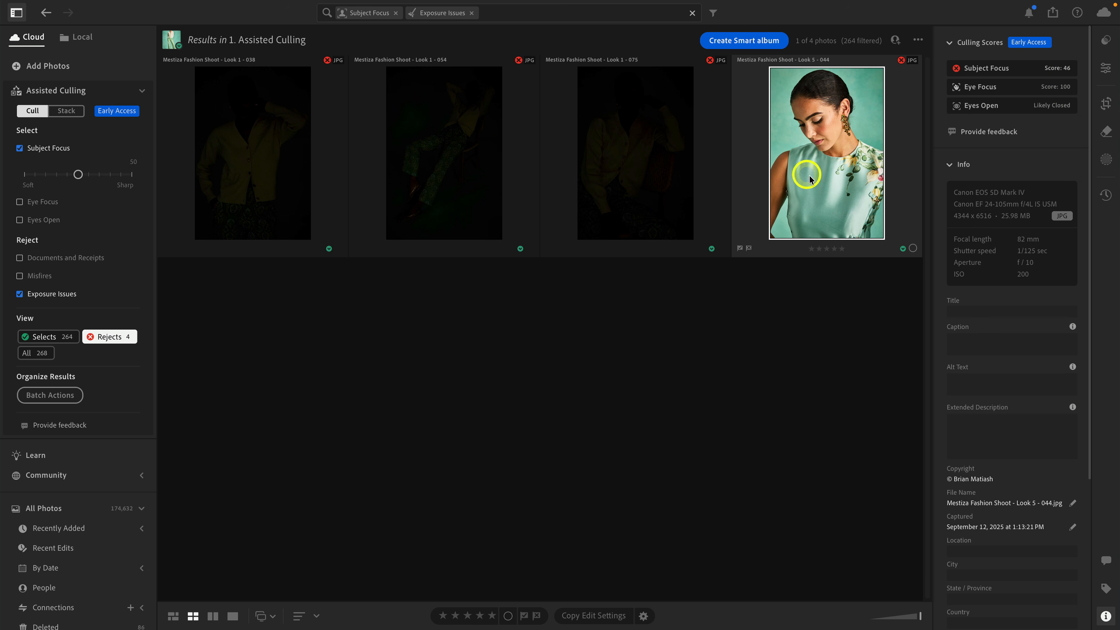
Open the Look 5 - 044 portrait on its own and magnify it to 100% to examine the sharpness around the eyes.
{"action": "double_click", "coordinate": [817, 162]}
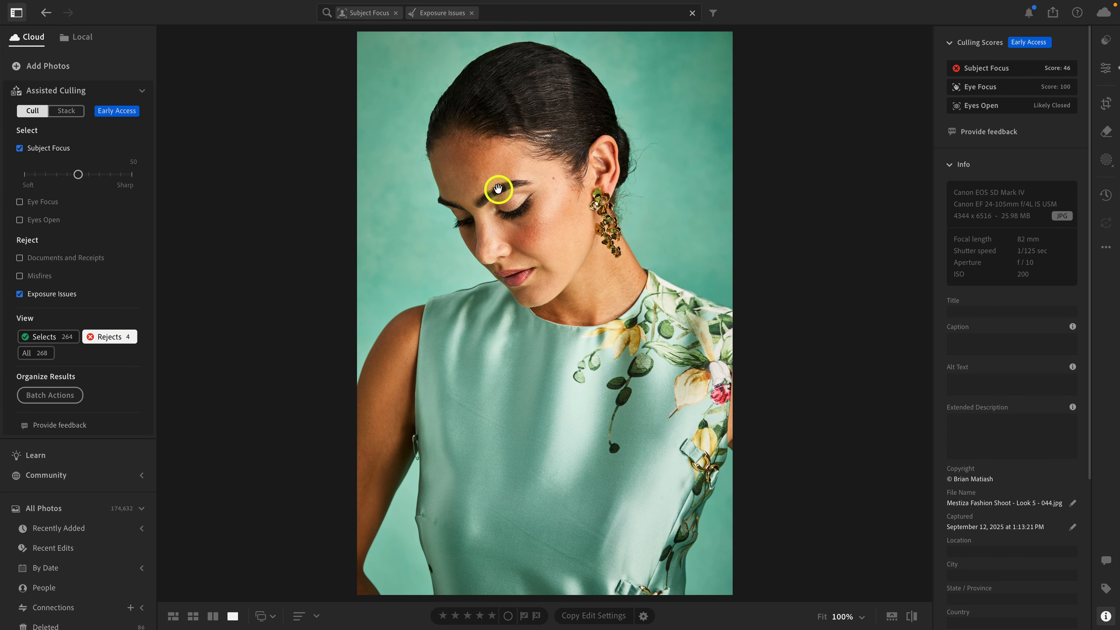
{"action": "left_click", "coordinate": [493, 186]}
{"action": "left_click_drag", "start_coordinate": [540, 230], "coordinate": [697, 270]}
{"action": "left_click", "coordinate": [697, 270]}
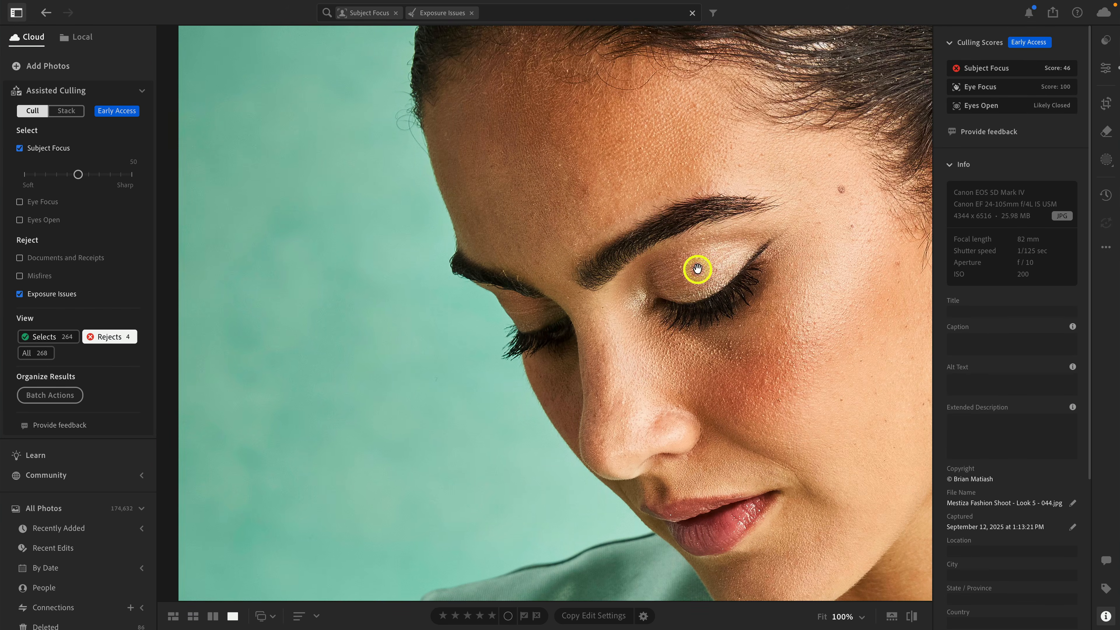
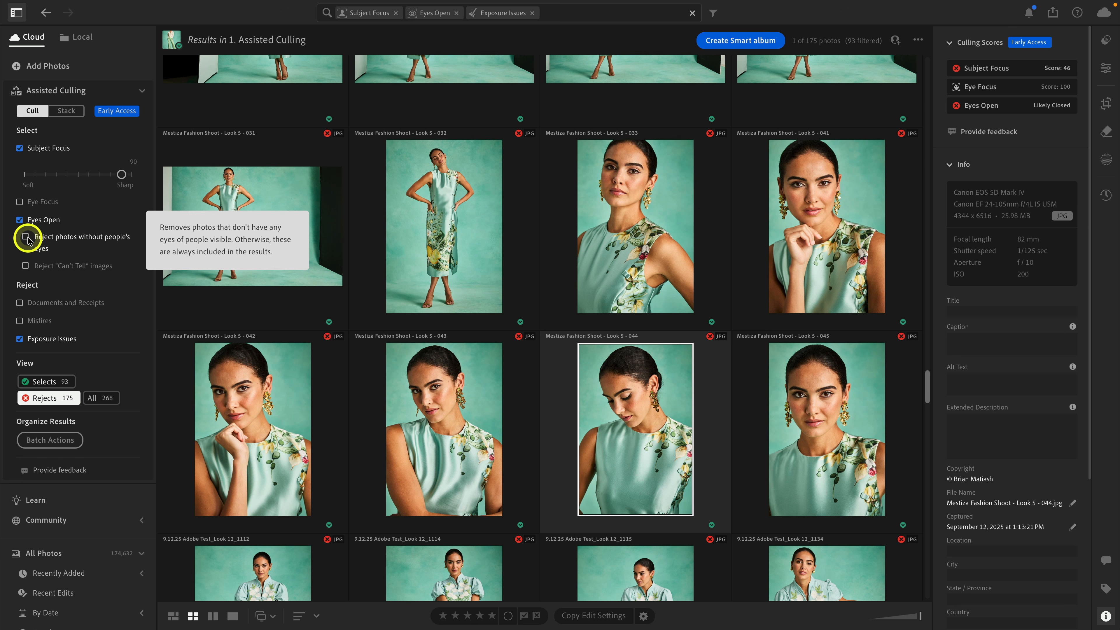
Extend the Eyes Open criterion to reject photos without people's eyes and "Can't Tell" images.
{"action": "left_click", "coordinate": [26, 238]}
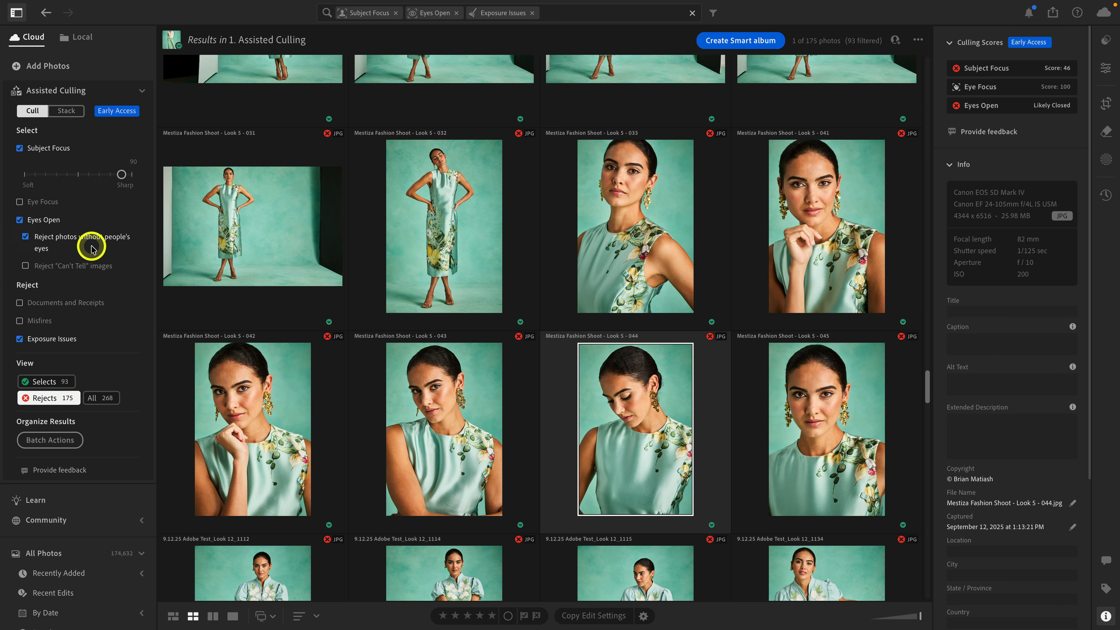
{"action": "left_click", "coordinate": [71, 269]}
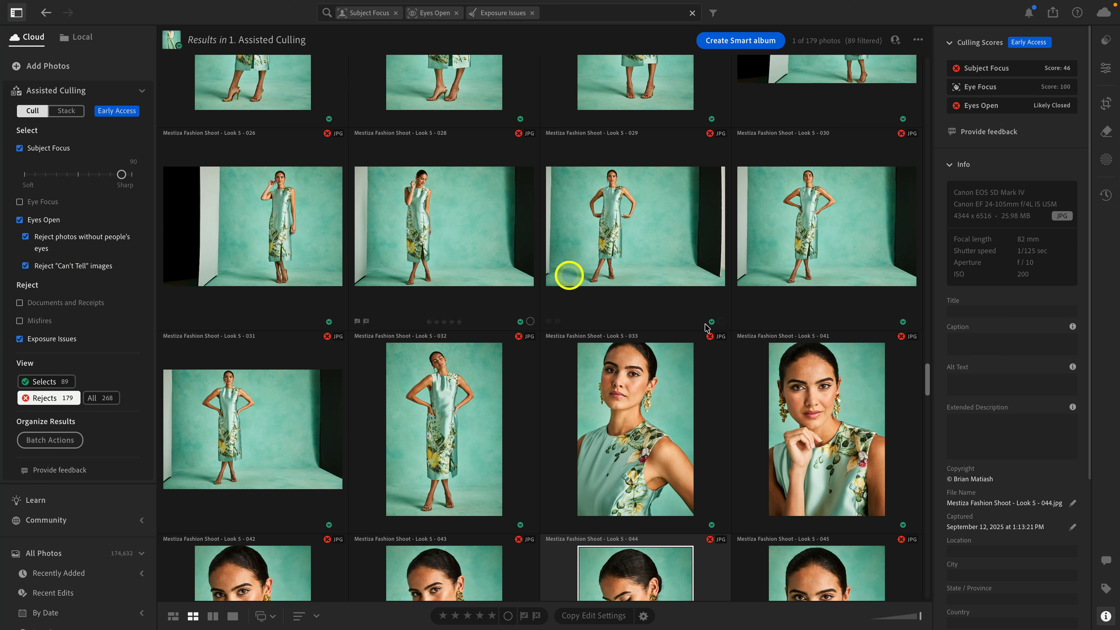
{"action": "left_click_drag", "start_coordinate": [926, 387], "coordinate": [808, 95]}
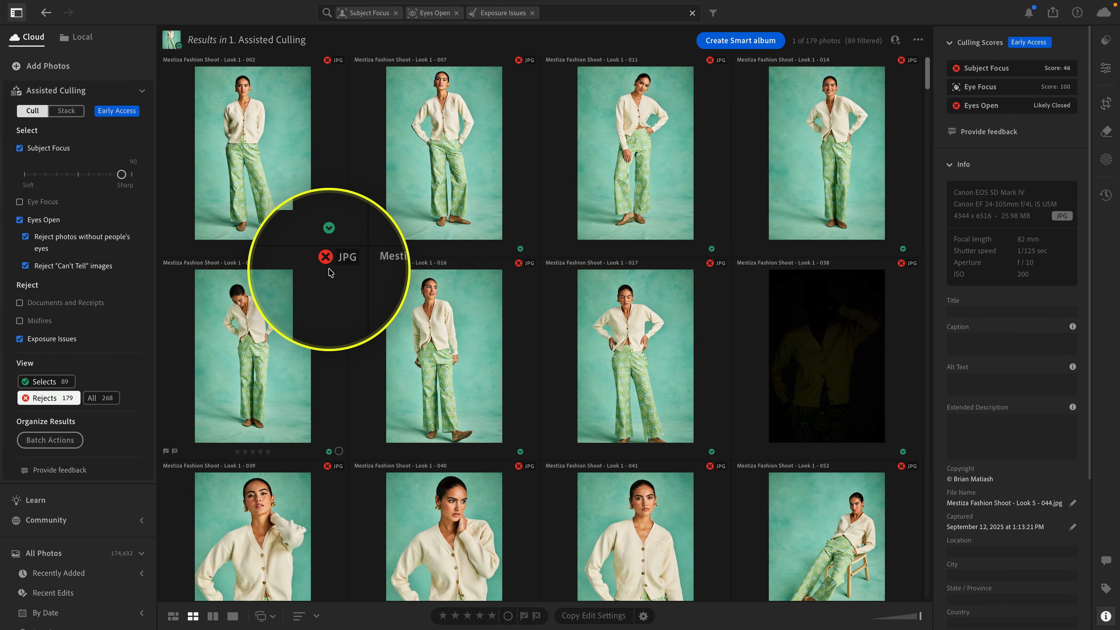
Compare the selects with the rejects, open the rejected Look 1 - 002 photo and inspect its face at 100% before returning to the grid.
{"action": "left_click", "coordinate": [53, 383]}
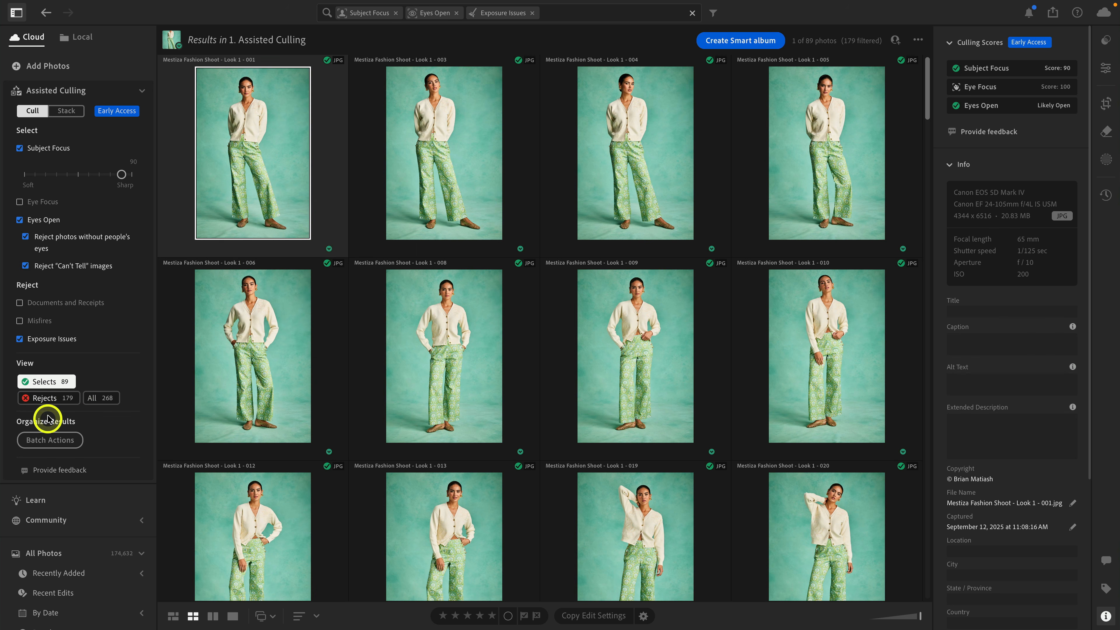
{"action": "left_click", "coordinate": [46, 398]}
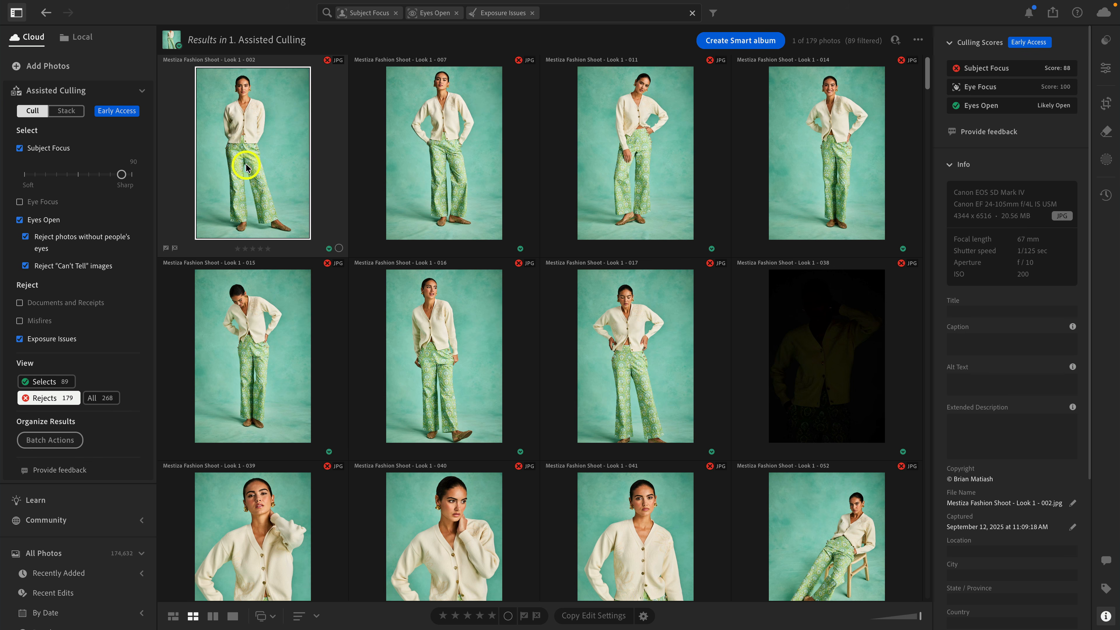
{"action": "double_click", "coordinate": [245, 142]}
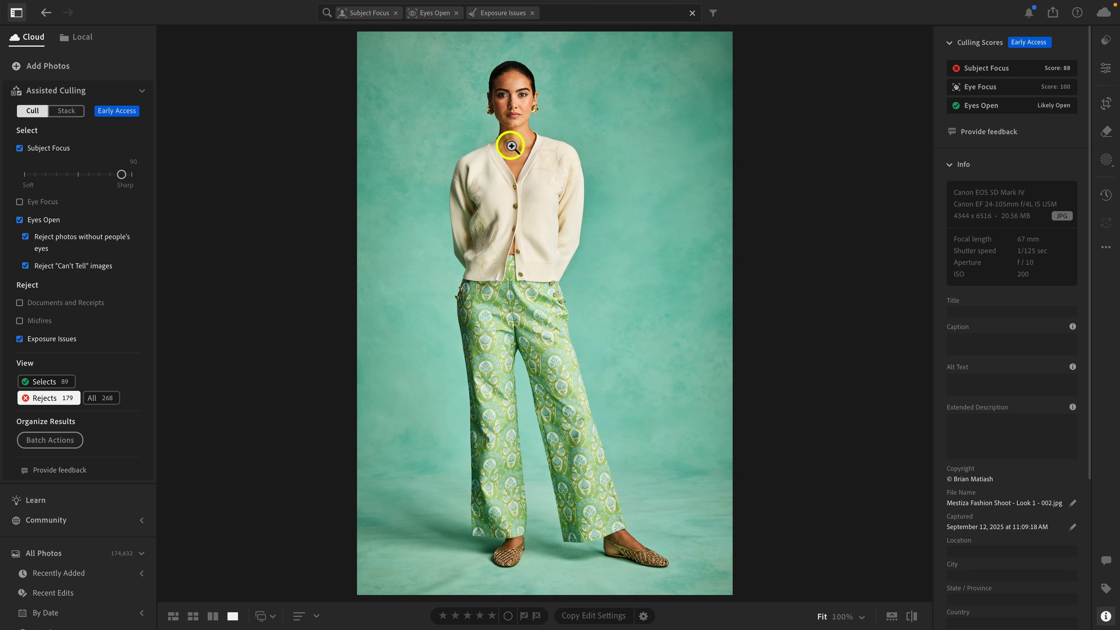
{"action": "left_click", "coordinate": [511, 146]}
{"action": "left_click_drag", "start_coordinate": [510, 143], "coordinate": [508, 313]}
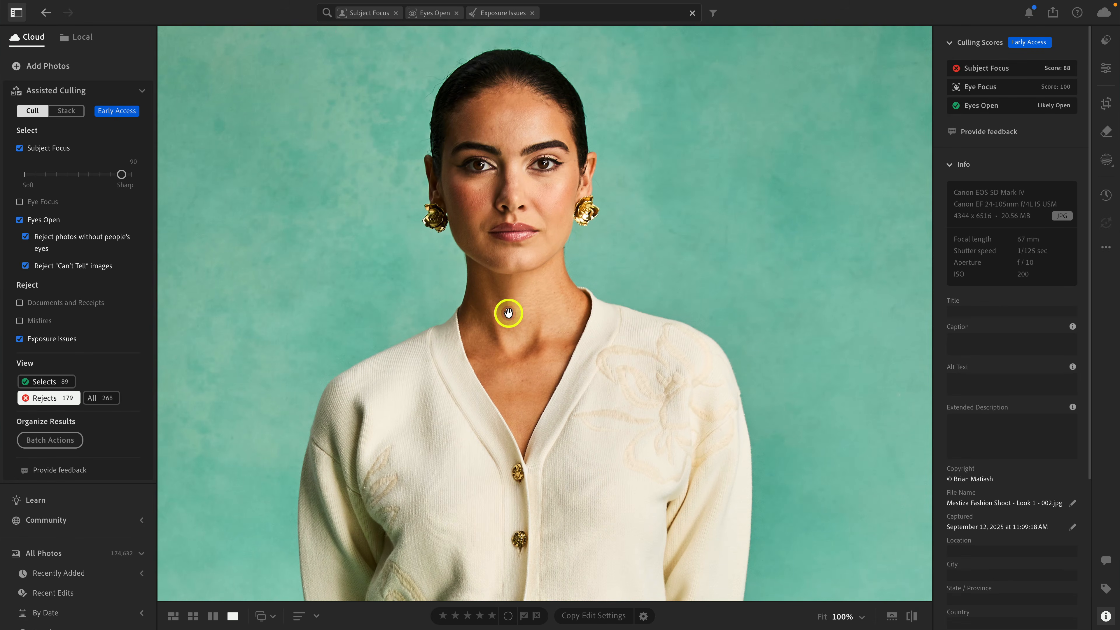
{"action": "left_click", "coordinate": [510, 334]}
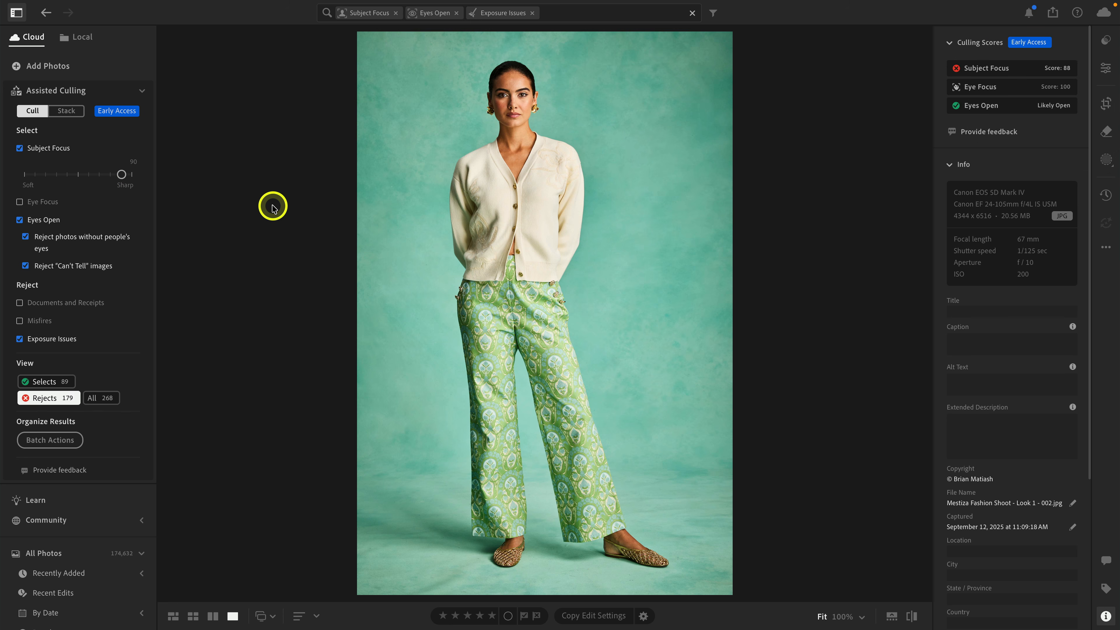
{"action": "key", "text": "g"}
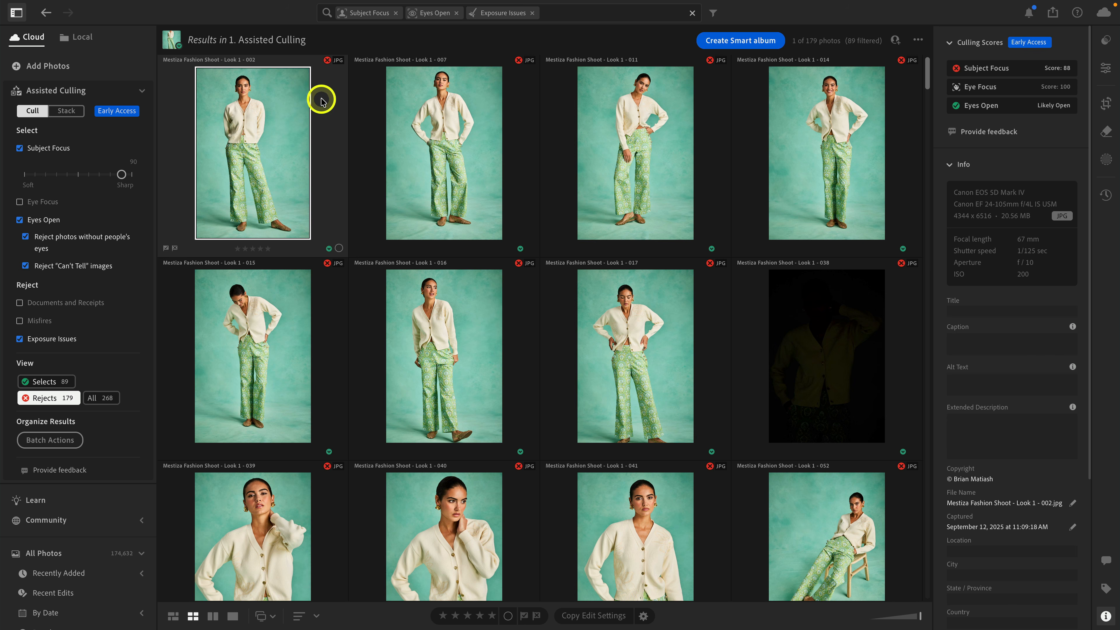
Mark the rejected Look 1 - 002 photo as a select and display its culling scores among the selects.
{"action": "mouse_move", "coordinate": [327, 63]}
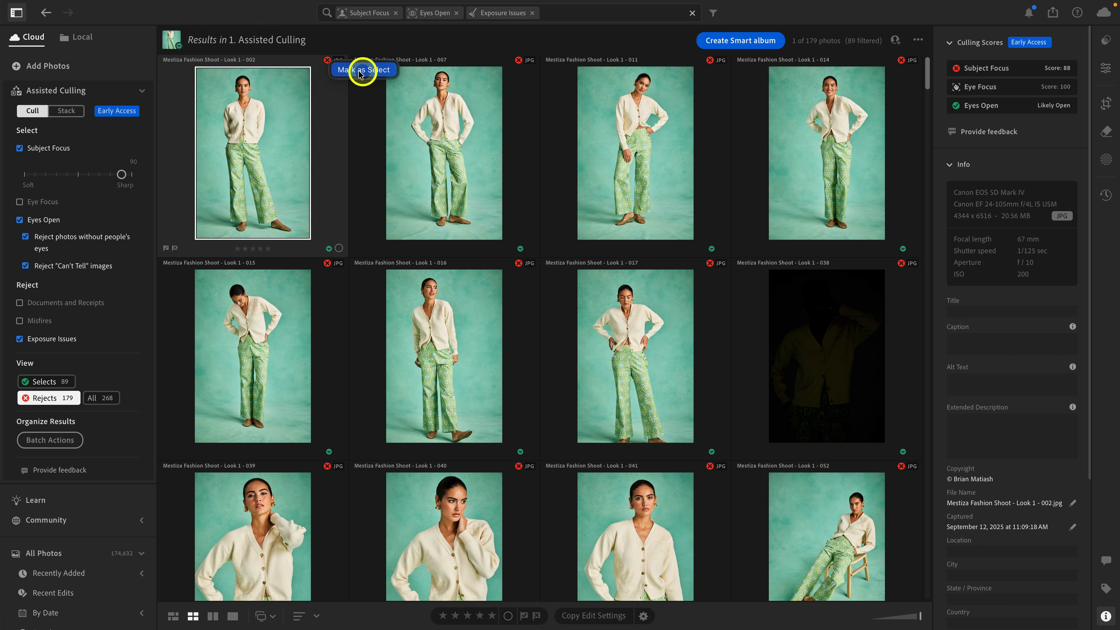
{"action": "left_click", "coordinate": [370, 72]}
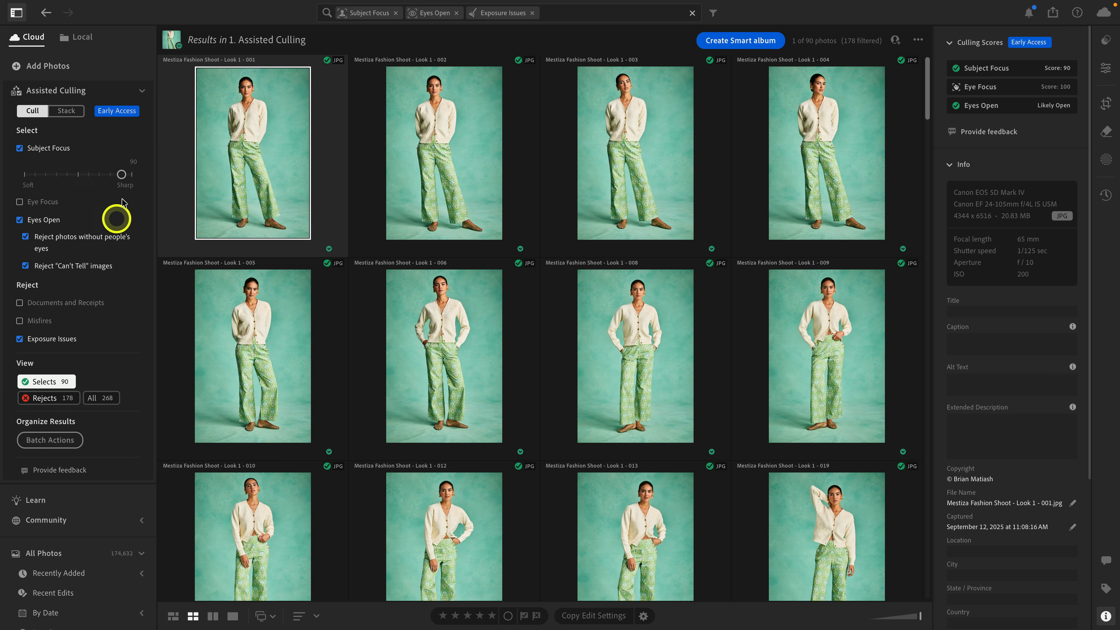
{"action": "left_click", "coordinate": [439, 199]}
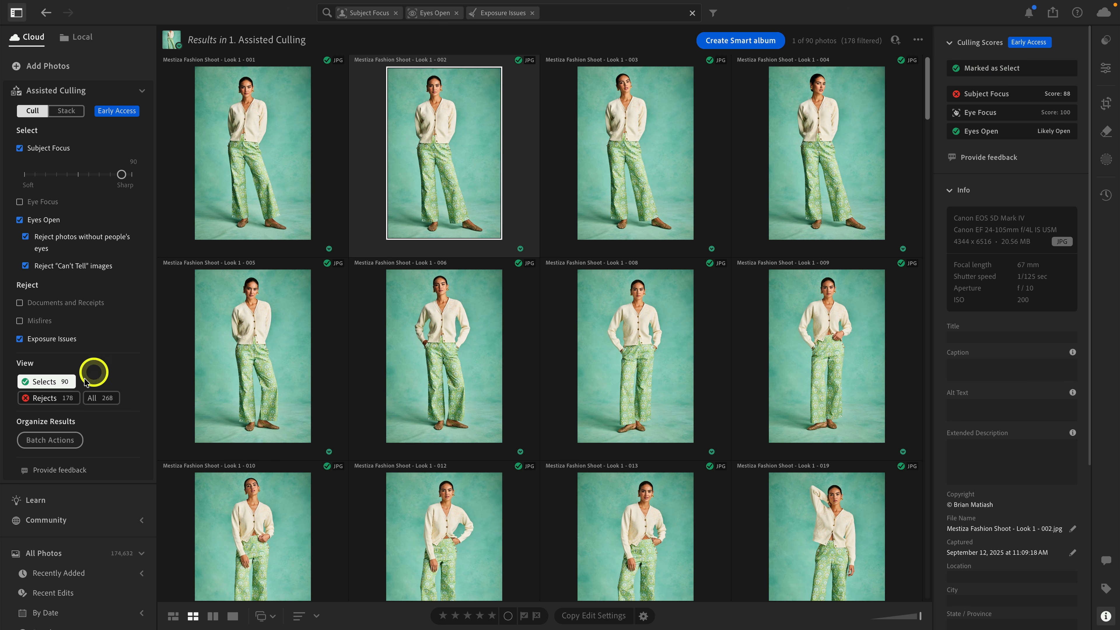
Show only the rejected photos and look through them.
{"action": "left_click", "coordinate": [62, 399]}
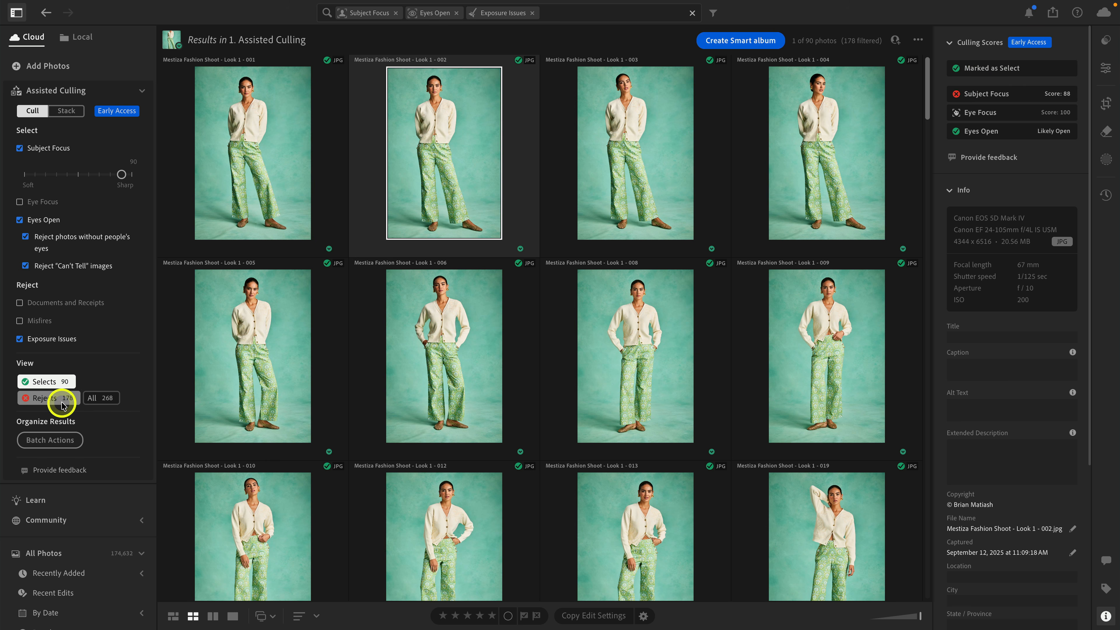
{"action": "left_click", "coordinate": [62, 400]}
{"action": "scroll", "coordinate": [369, 283], "scroll_direction": "down", "scroll_amount": 10}
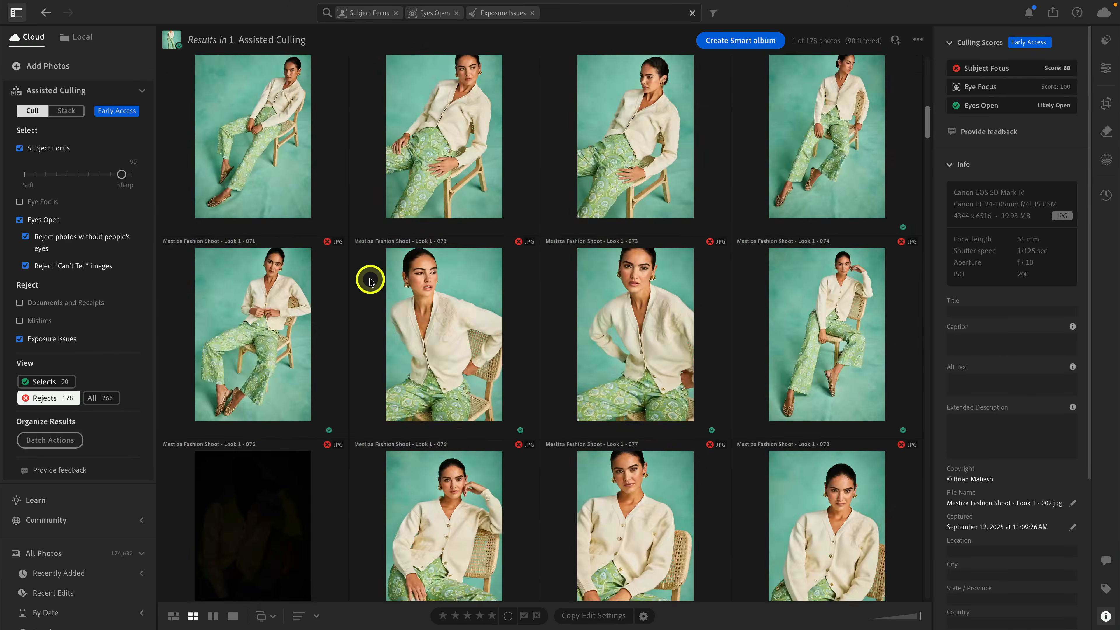
{"action": "scroll", "coordinate": [370, 283], "scroll_direction": "up", "scroll_amount": 10}
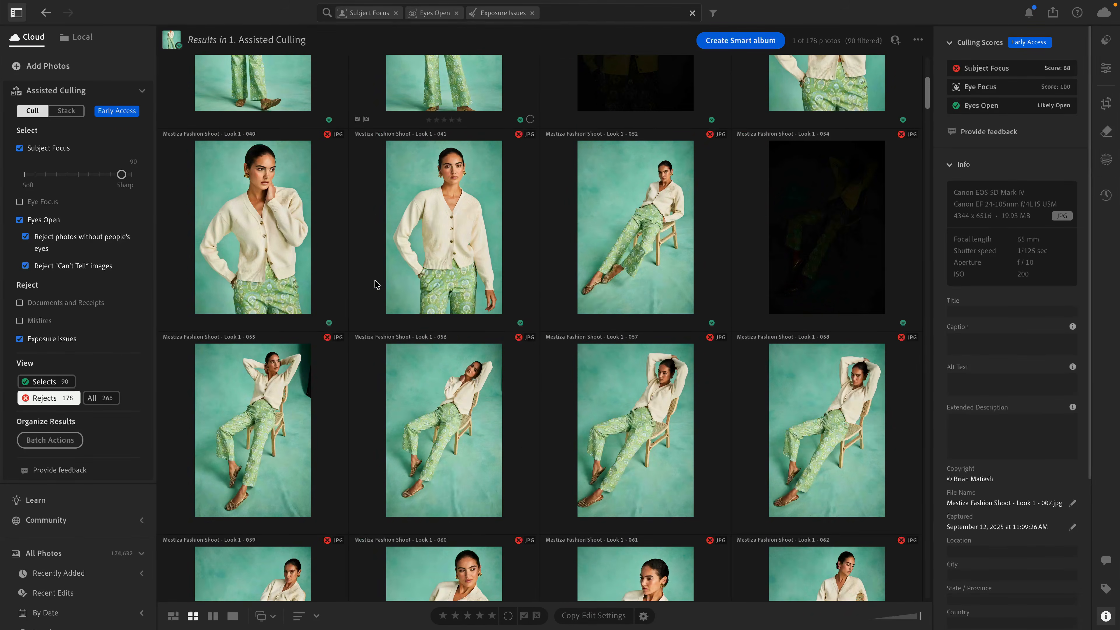
{"action": "scroll", "coordinate": [445, 332], "scroll_direction": "up", "scroll_amount": 5}
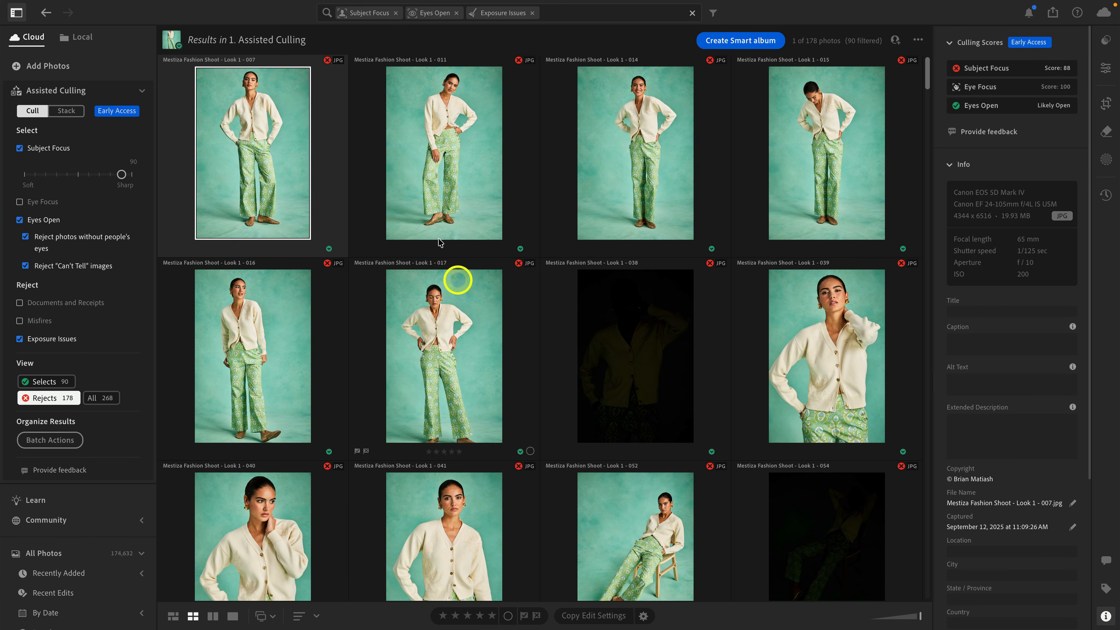
Show only the selected photos and mark the Look 1 - 019 photo as a reject.
{"action": "left_click", "coordinate": [44, 382]}
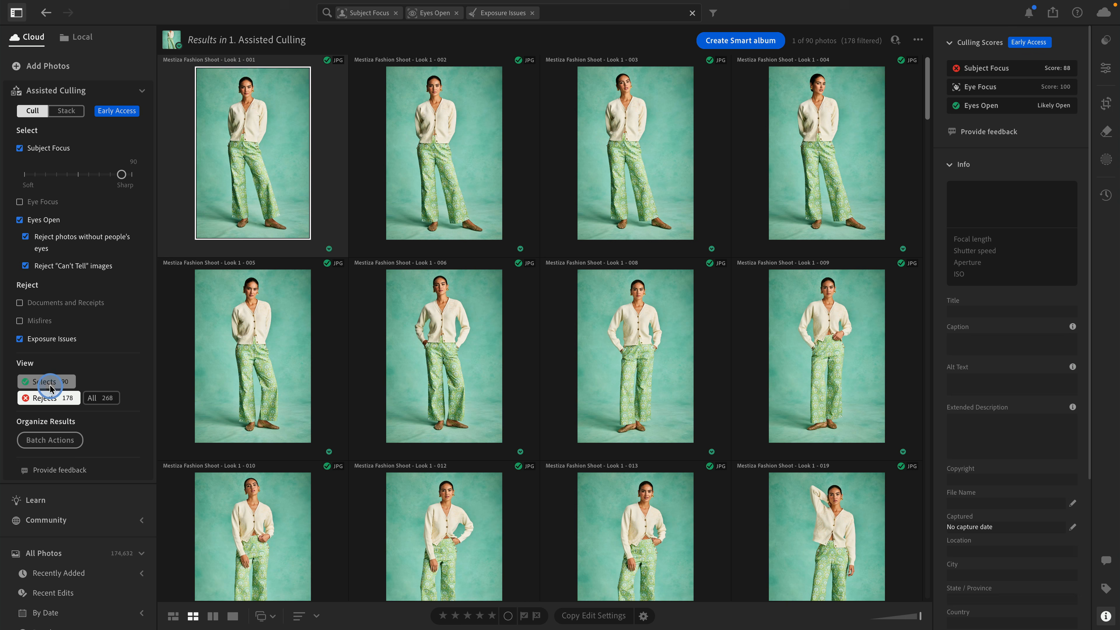
{"action": "scroll", "coordinate": [432, 427], "scroll_direction": "down", "scroll_amount": 5}
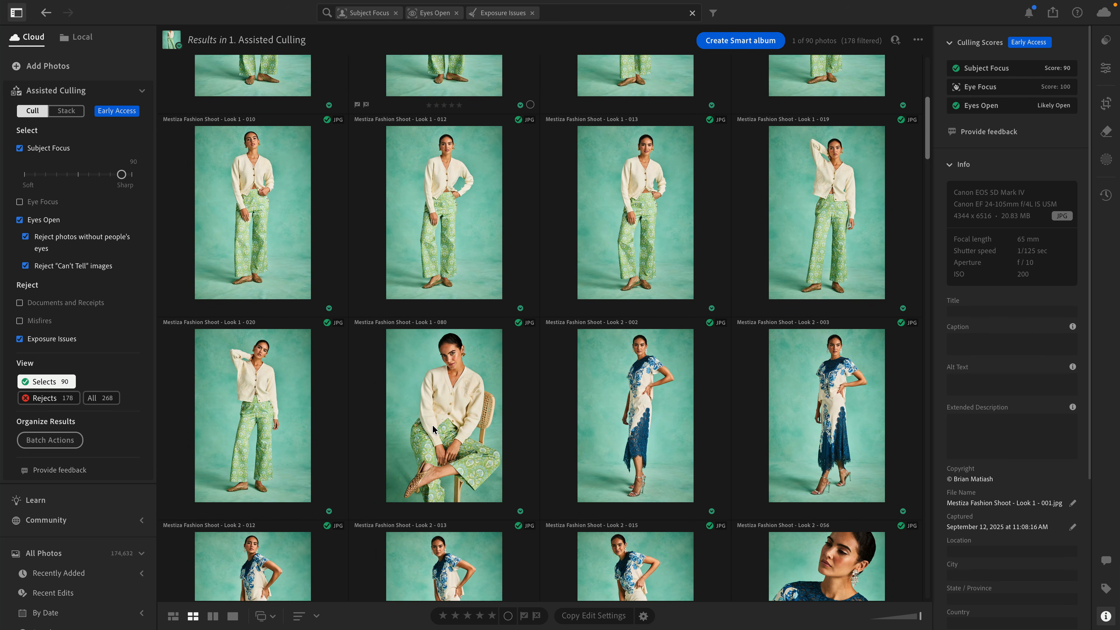
{"action": "scroll", "coordinate": [433, 427], "scroll_direction": "up", "scroll_amount": 1}
{"action": "left_click", "coordinate": [890, 201]}
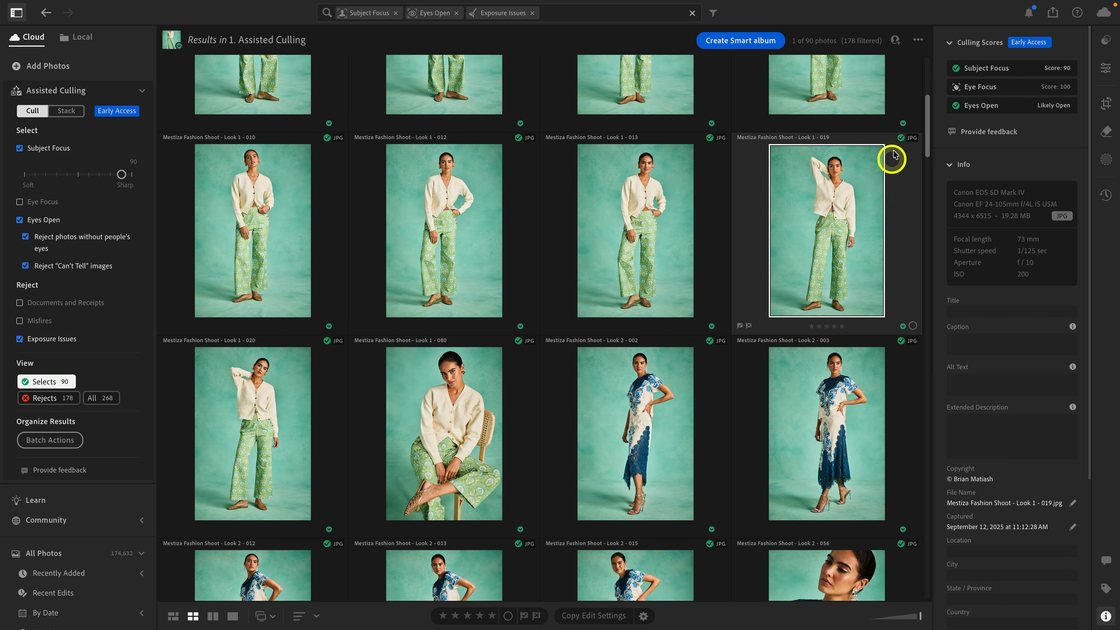
{"action": "mouse_move", "coordinate": [901, 140]}
{"action": "left_click", "coordinate": [936, 147]}
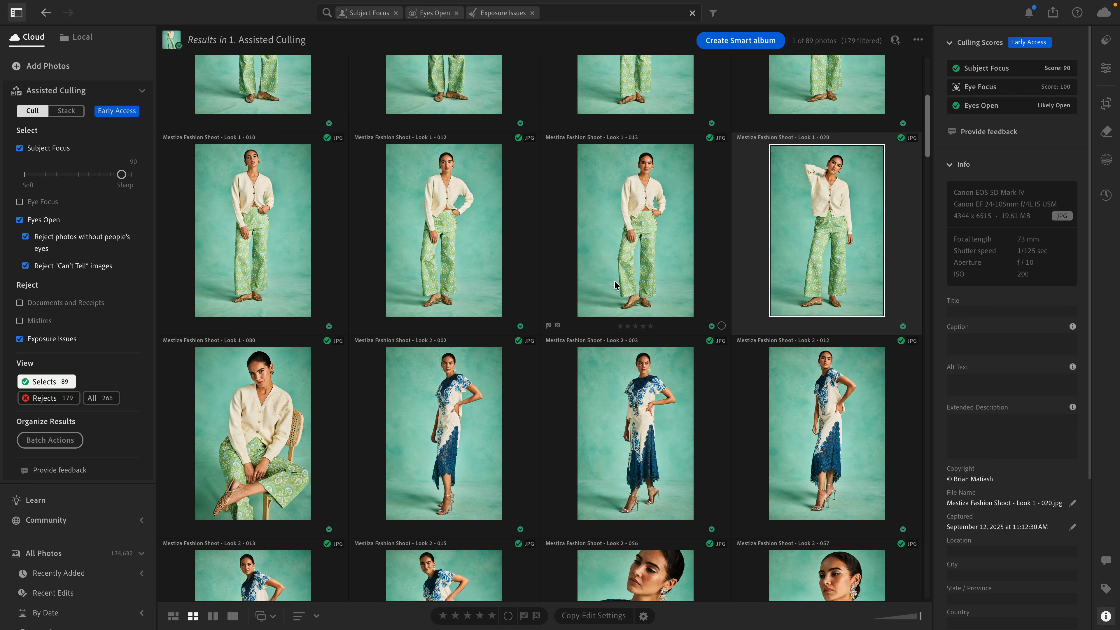
Start the batch actions for the culling results and set a two-star rating for the selects.
{"action": "left_click", "coordinate": [59, 442]}
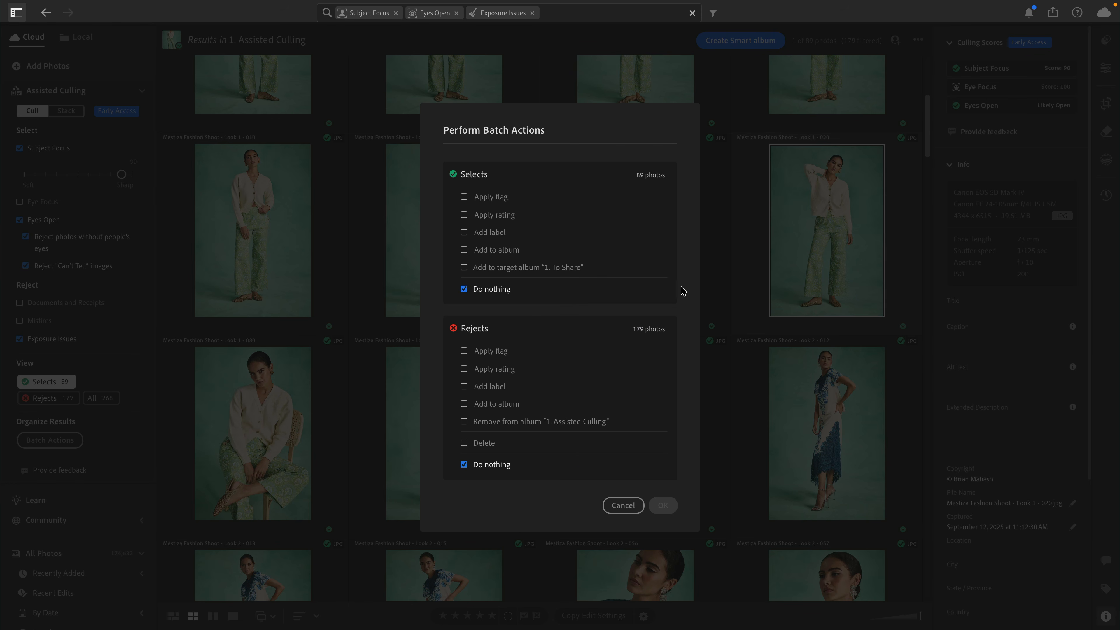
{"action": "left_click", "coordinate": [495, 217]}
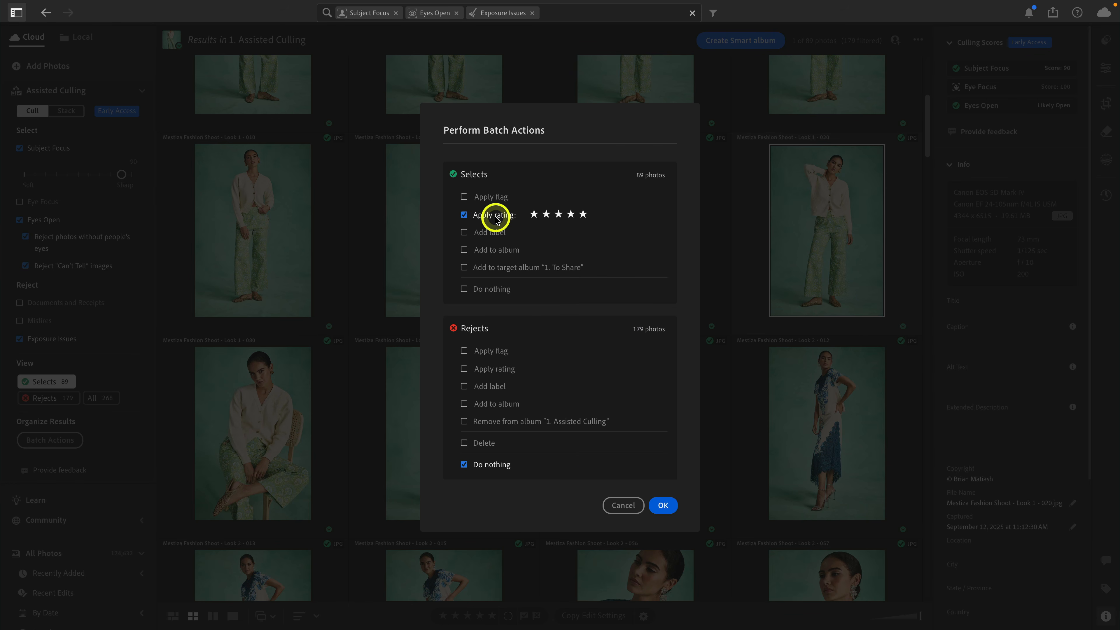
{"action": "left_click", "coordinate": [546, 215]}
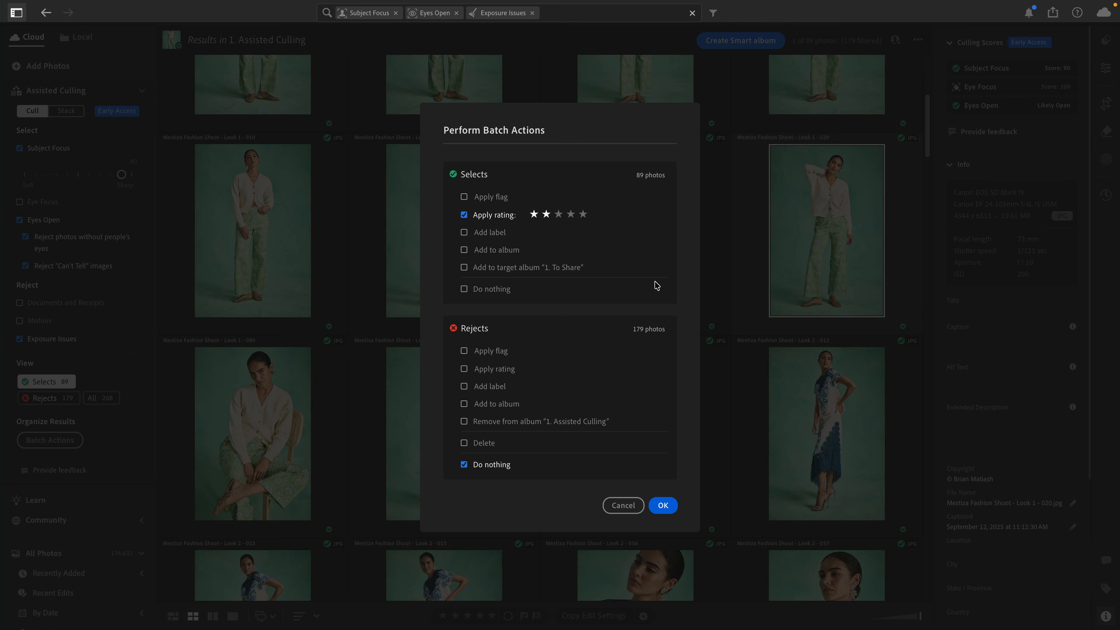
{"action": "left_click", "coordinate": [503, 252]}
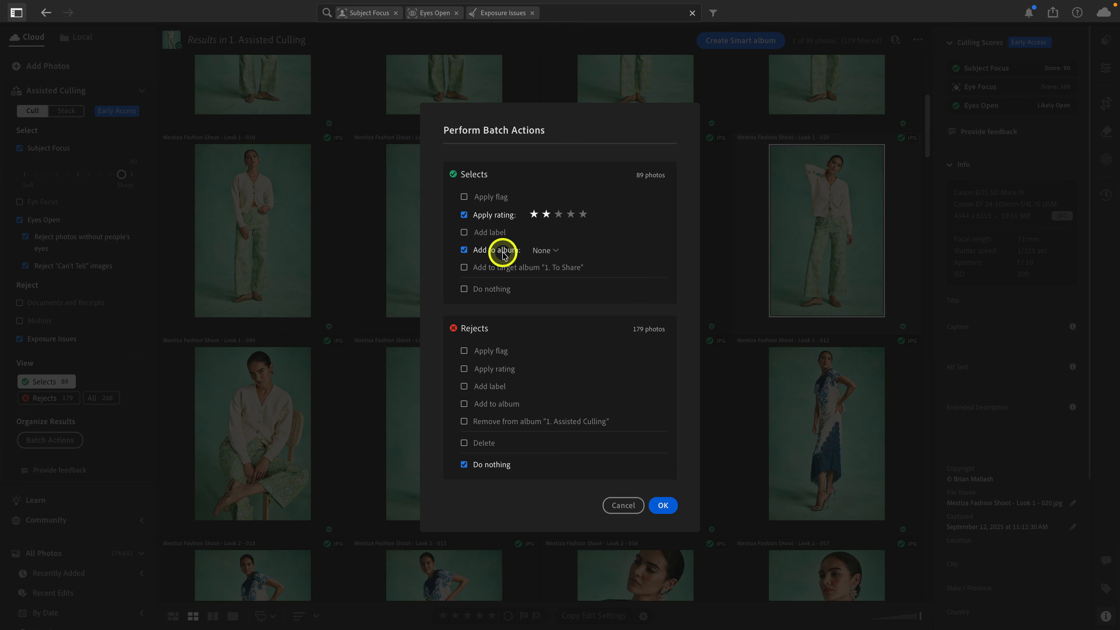
{"action": "left_click", "coordinate": [543, 251]}
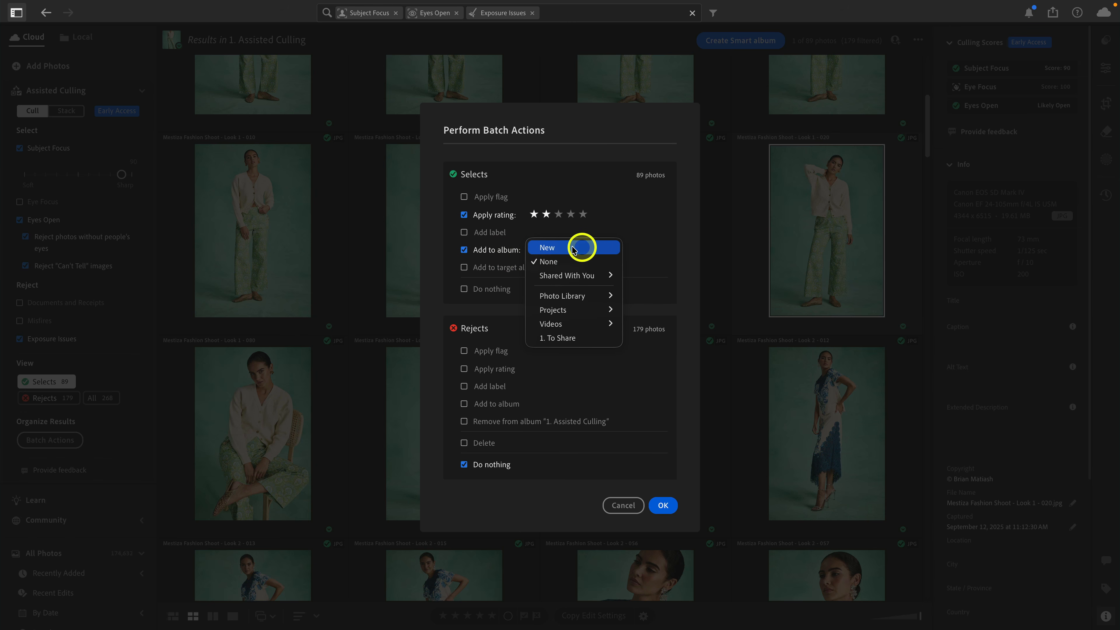
{"action": "left_click", "coordinate": [491, 255]}
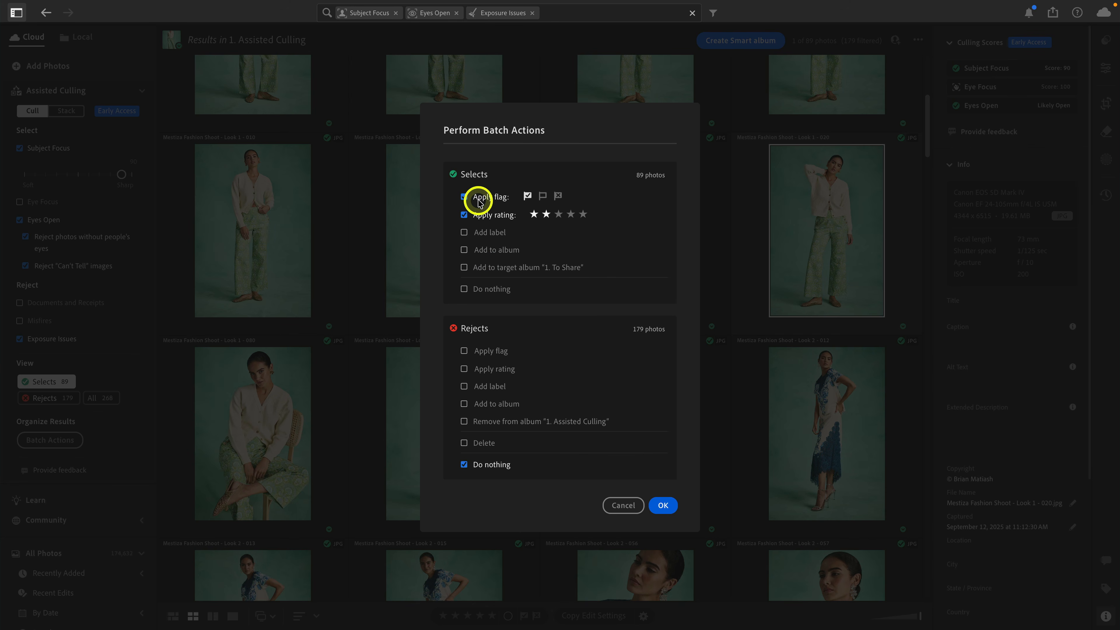
Add a pick flag and green label for the selects, a reject flag, one star and red label for the rejects, and run the batch.
{"action": "left_click", "coordinate": [464, 233]}
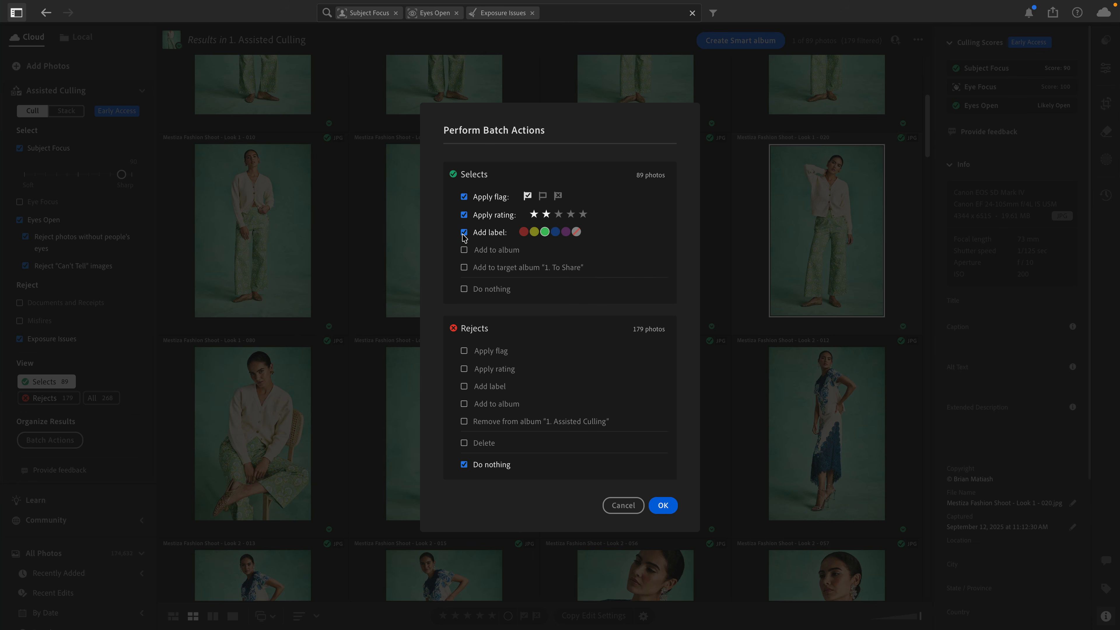
{"action": "left_click", "coordinate": [463, 352]}
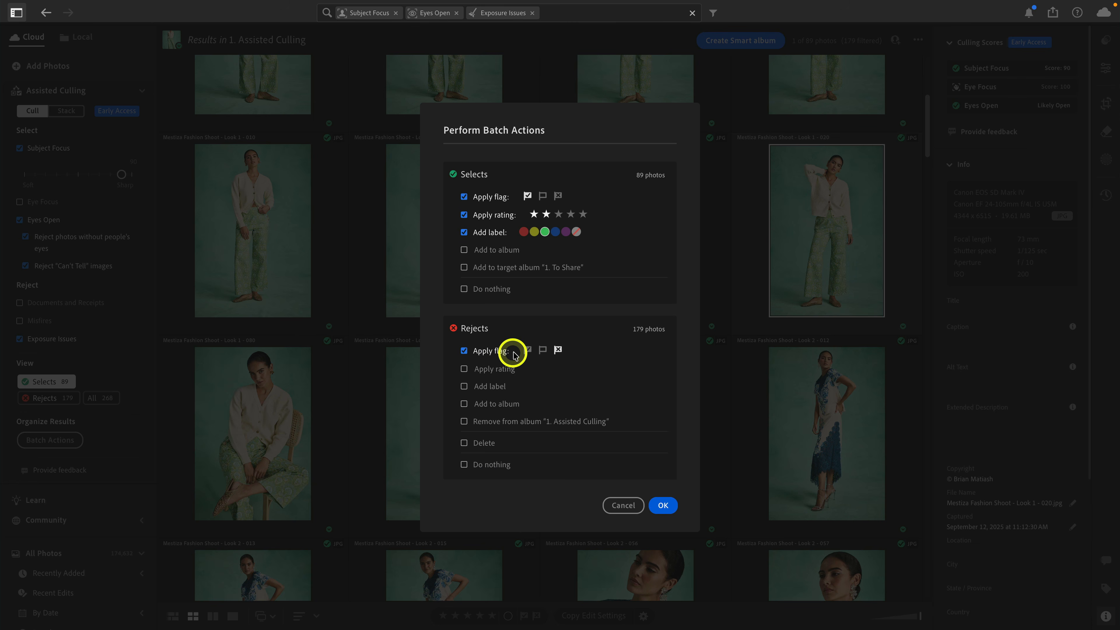
{"action": "left_click", "coordinate": [464, 369]}
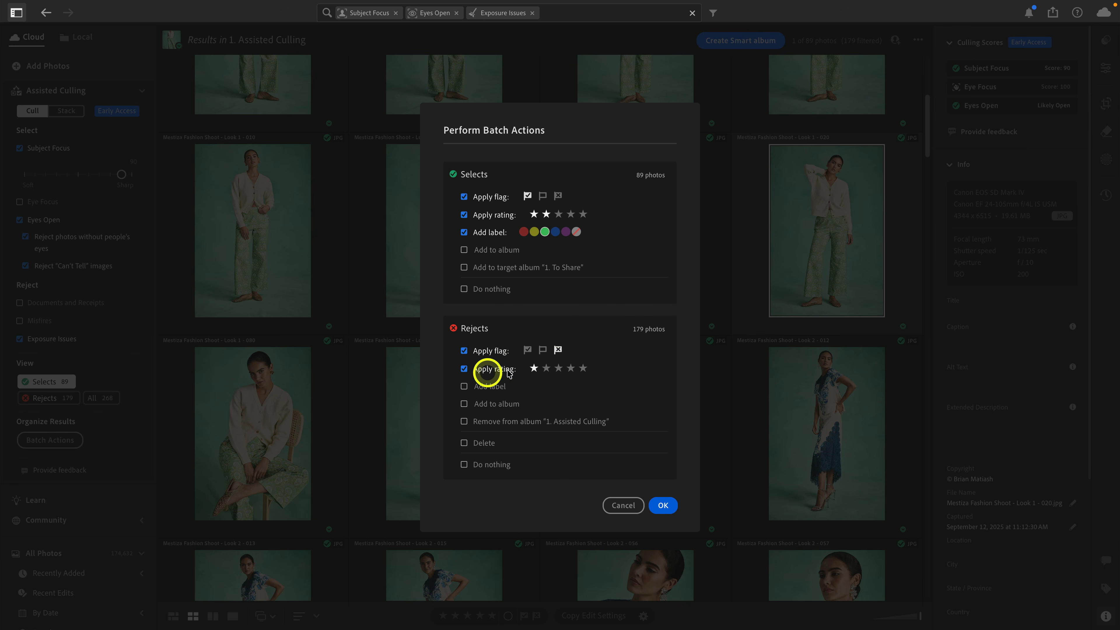
{"action": "left_click", "coordinate": [464, 387]}
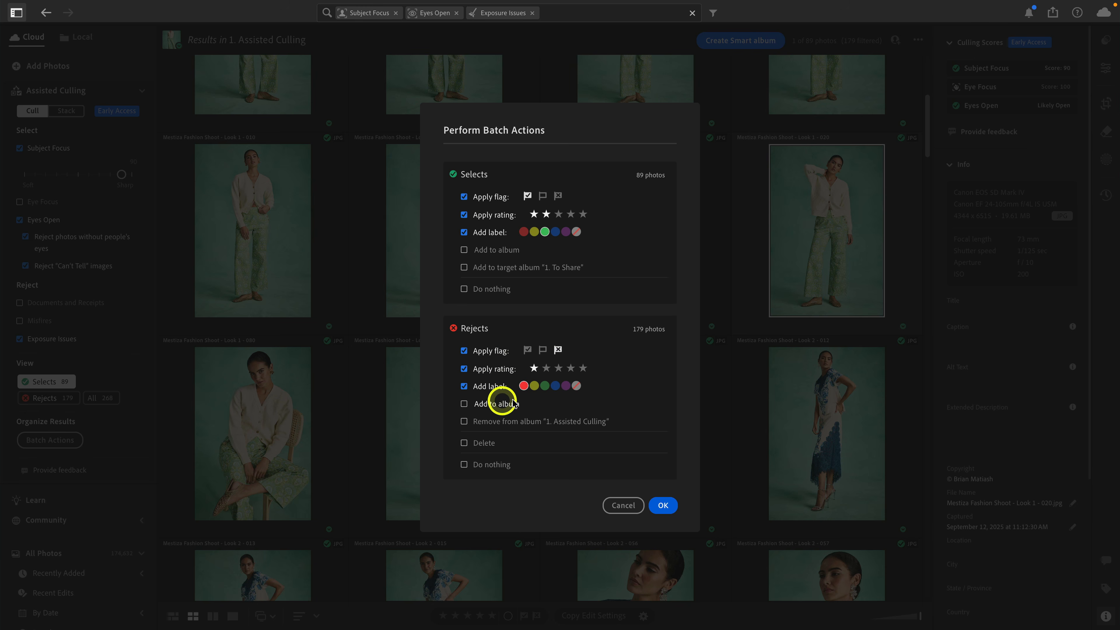
{"action": "left_click", "coordinate": [524, 386]}
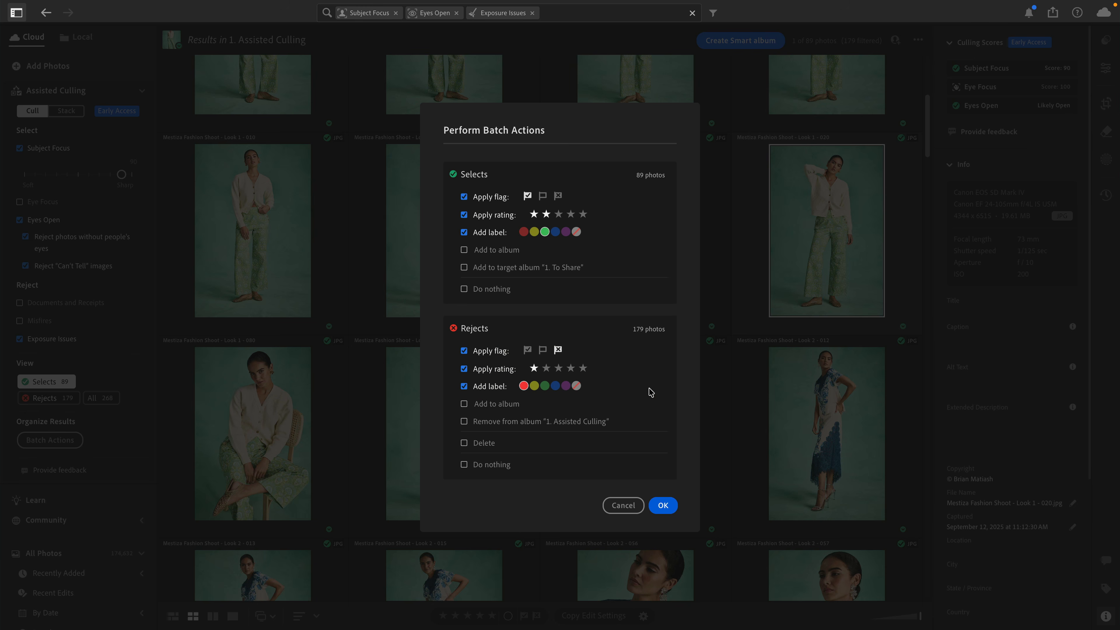
{"action": "left_click", "coordinate": [663, 505]}
{"action": "left_click", "coordinate": [639, 382]}
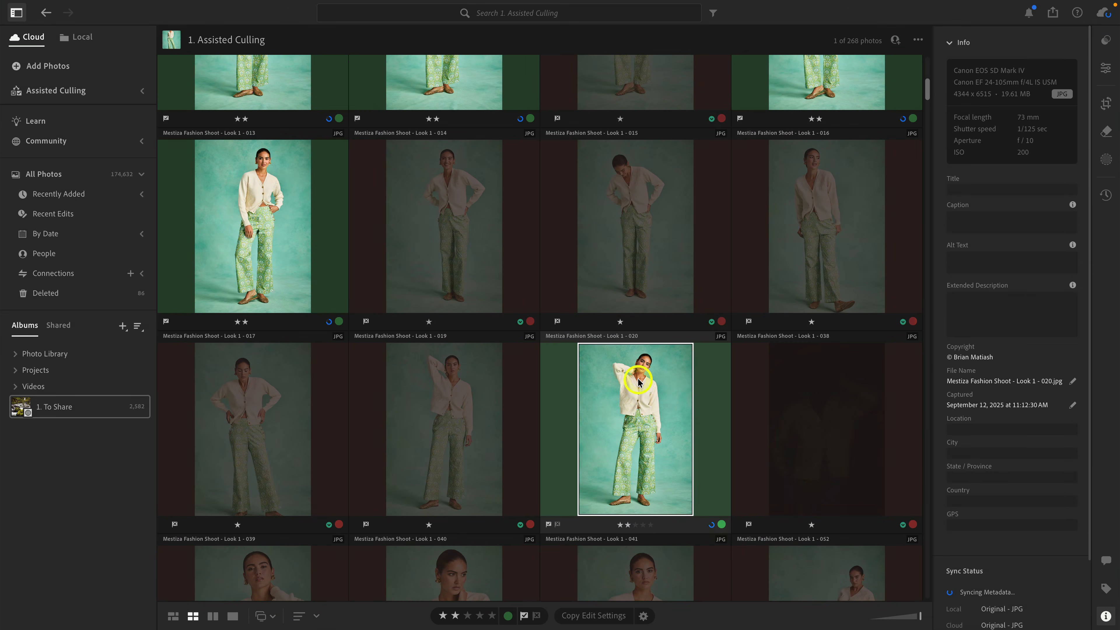
Filter the 1. Assisted Culling album to the red-labelled photos and look through them.
{"action": "scroll", "coordinate": [638, 382], "scroll_direction": "up", "scroll_amount": 10}
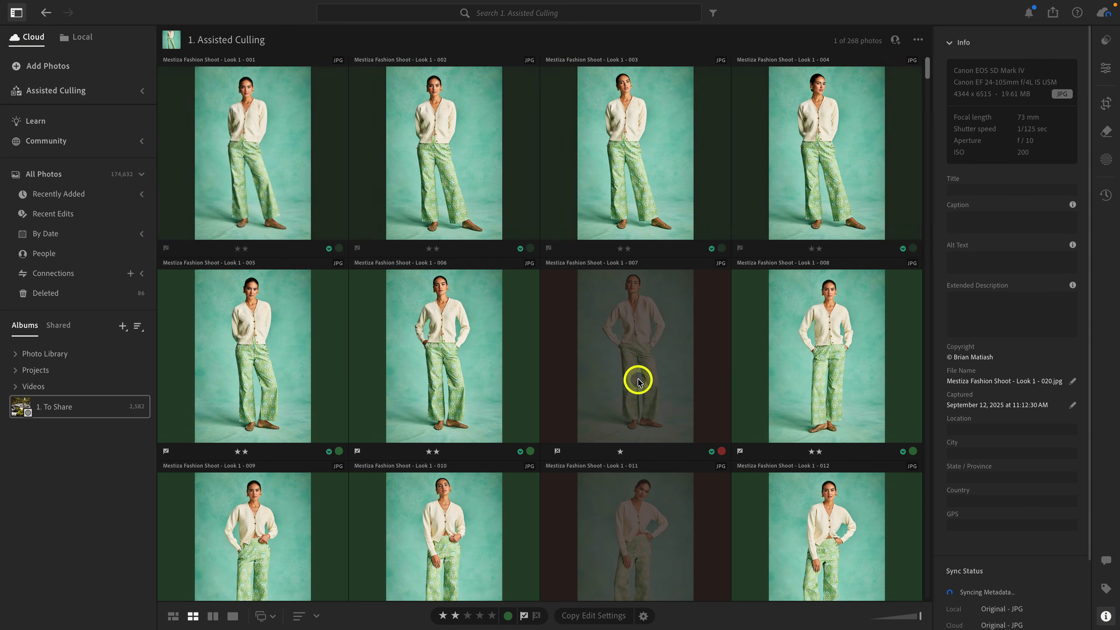
{"action": "scroll", "coordinate": [765, 205], "scroll_direction": "down", "scroll_amount": 2}
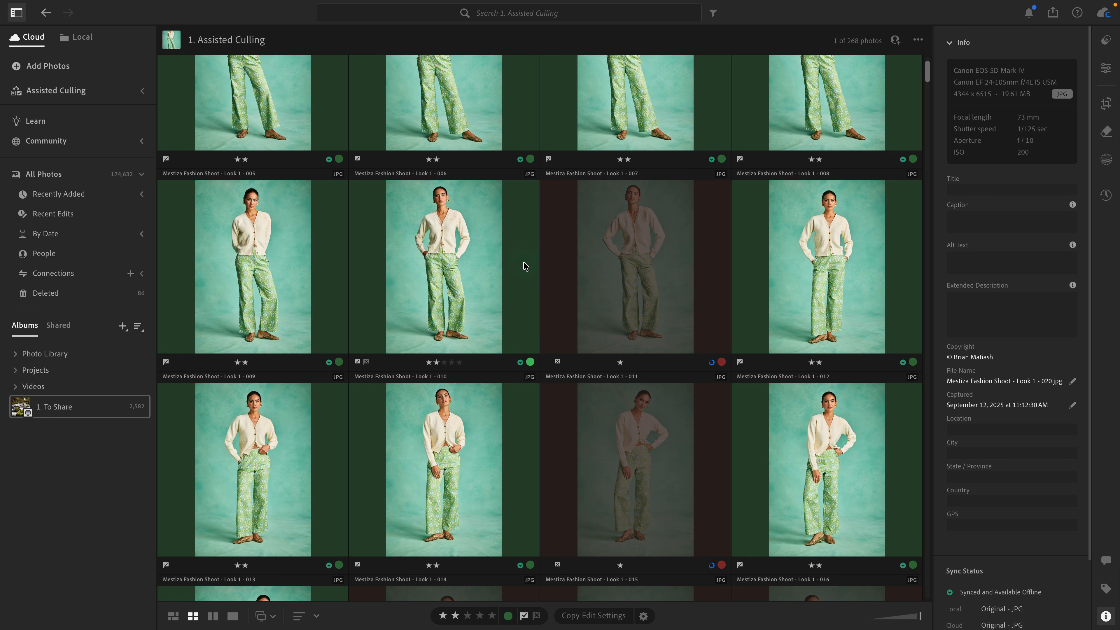
{"action": "left_click", "coordinate": [714, 17]}
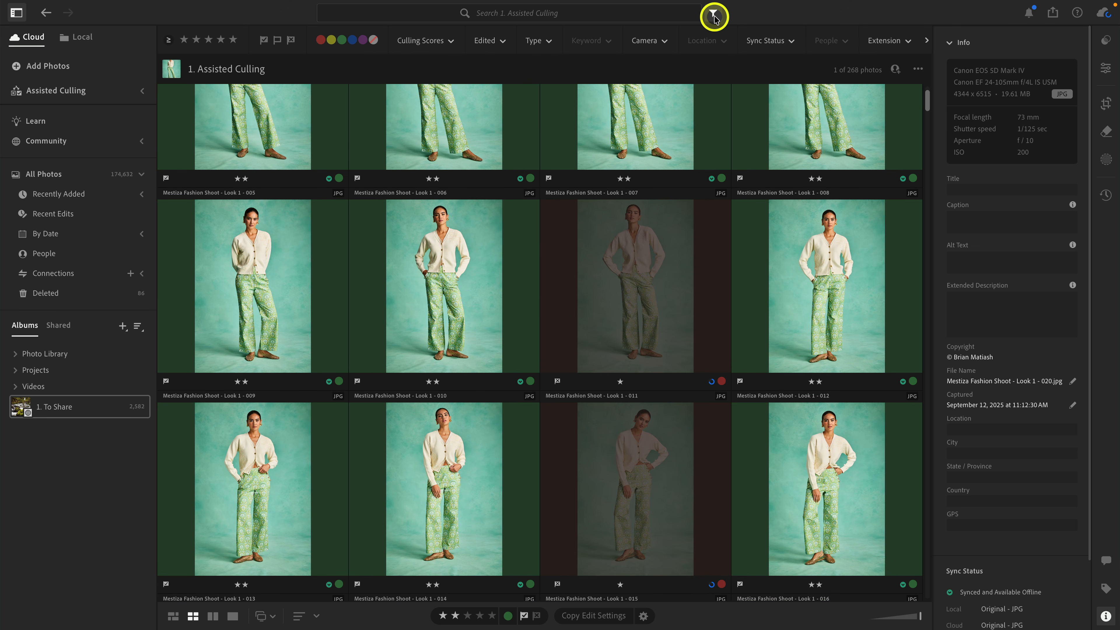
{"action": "left_click", "coordinate": [320, 40]}
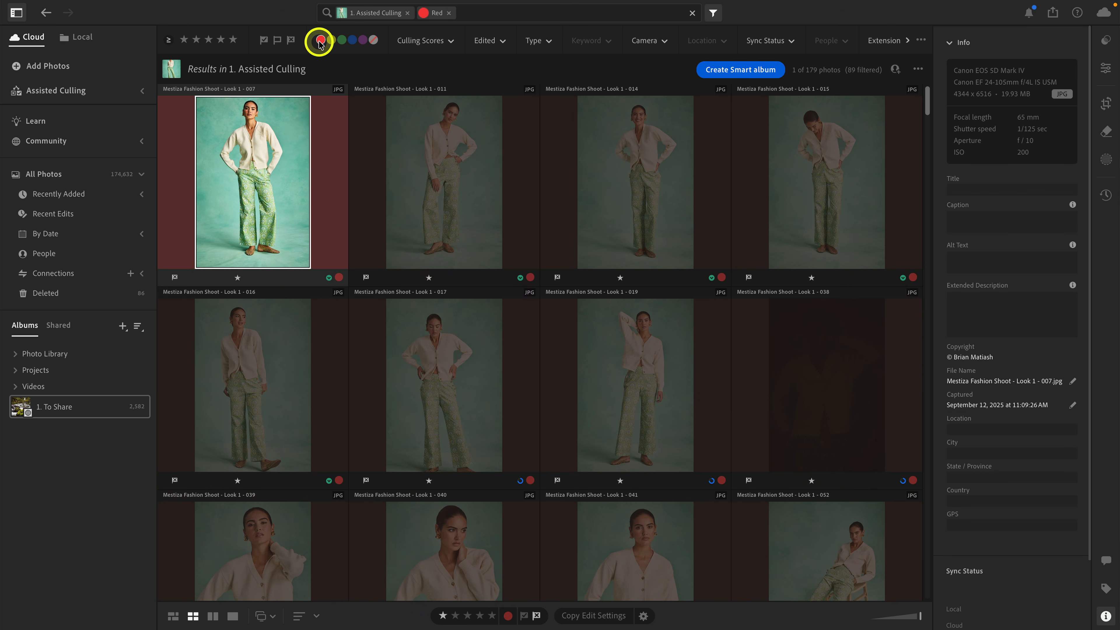
{"action": "scroll", "coordinate": [401, 276], "scroll_direction": "down", "scroll_amount": 15}
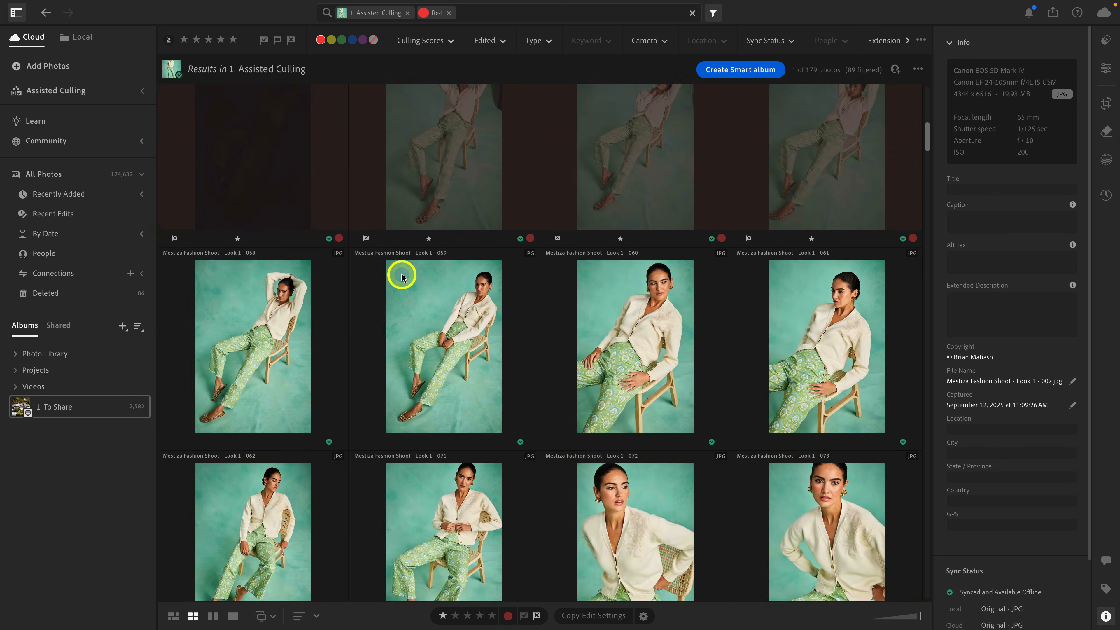
{"action": "scroll", "coordinate": [401, 275], "scroll_direction": "up", "scroll_amount": 15}
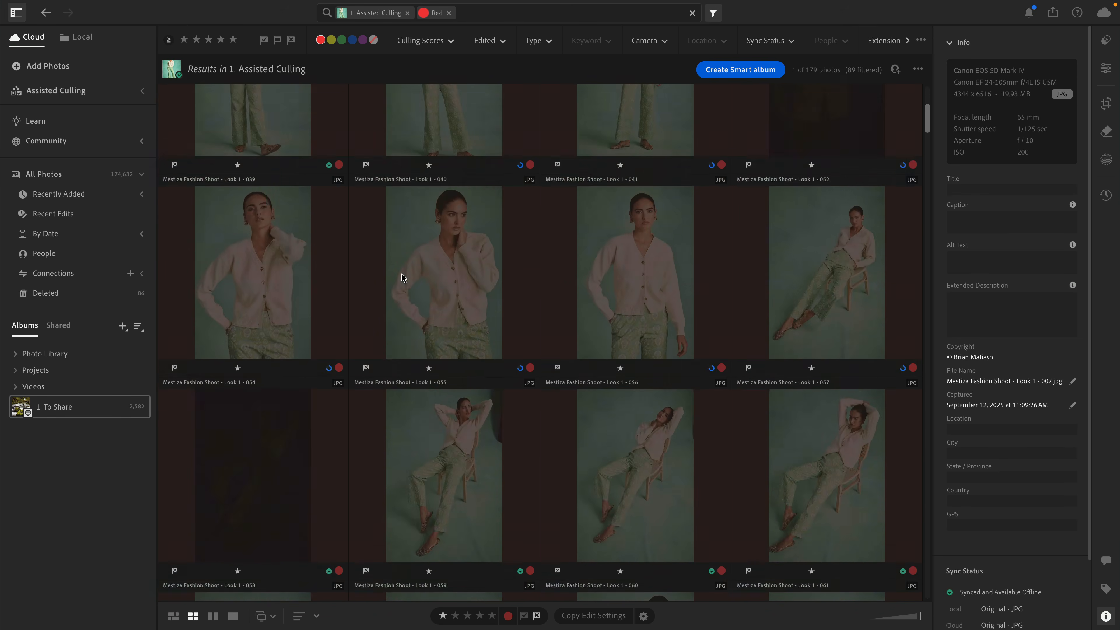
Replace the red label filter with a filter for picked photos and look through them.
{"action": "left_click", "coordinate": [320, 41]}
{"action": "left_click", "coordinate": [263, 40]}
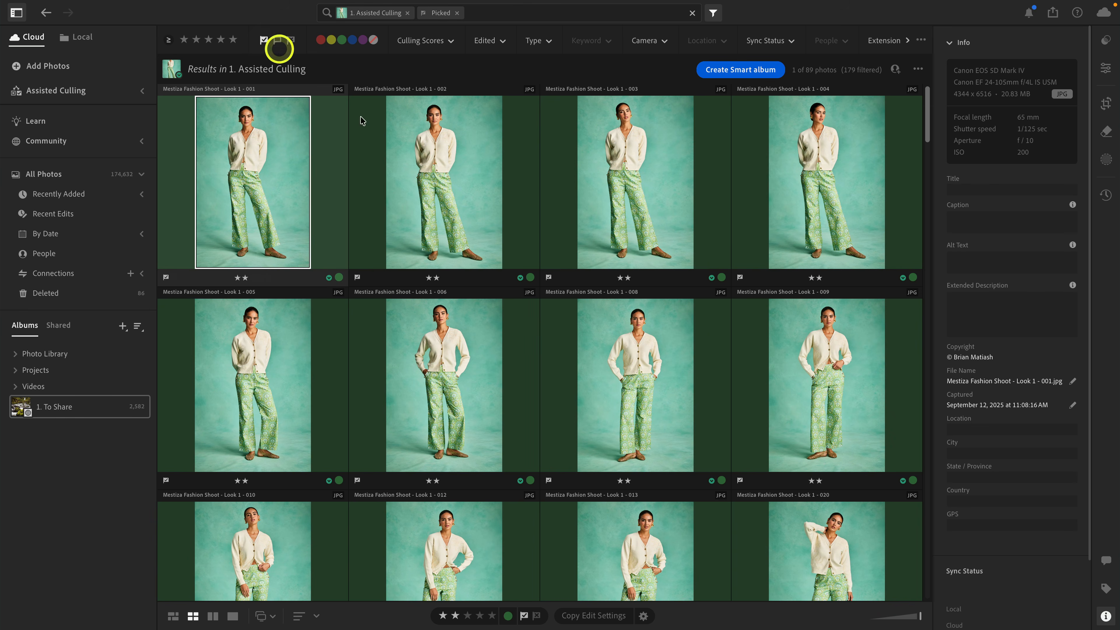
{"action": "scroll", "coordinate": [413, 259], "scroll_direction": "down", "scroll_amount": 3}
{"action": "scroll", "coordinate": [412, 259], "scroll_direction": "down", "scroll_amount": 15}
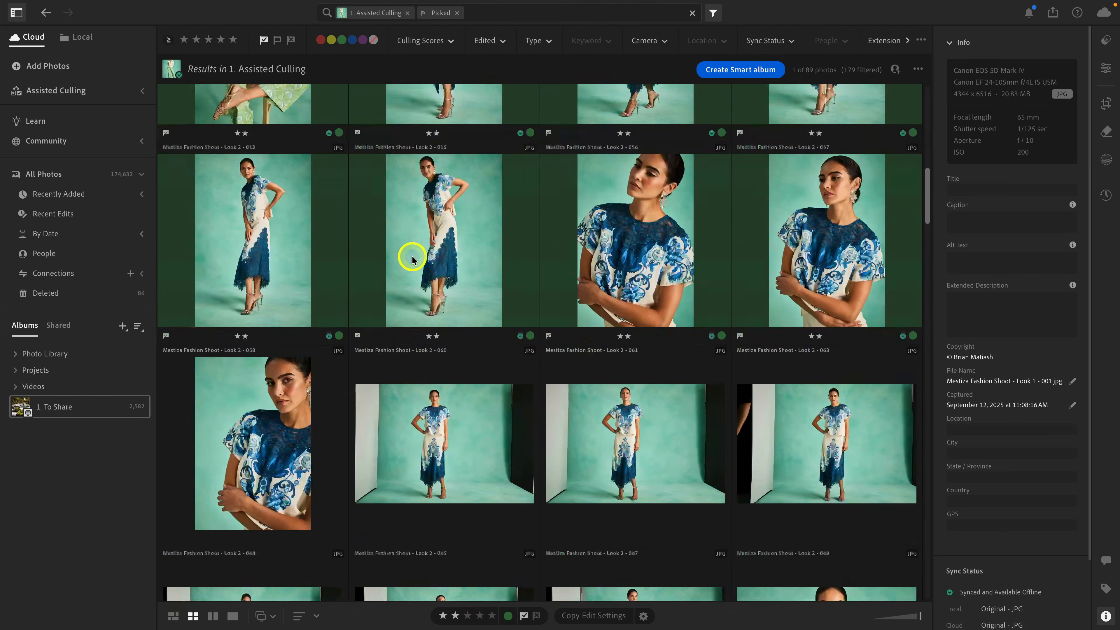
{"action": "scroll", "coordinate": [413, 260], "scroll_direction": "up", "scroll_amount": 15}
{"action": "scroll", "coordinate": [412, 260], "scroll_direction": "up", "scroll_amount": 5}
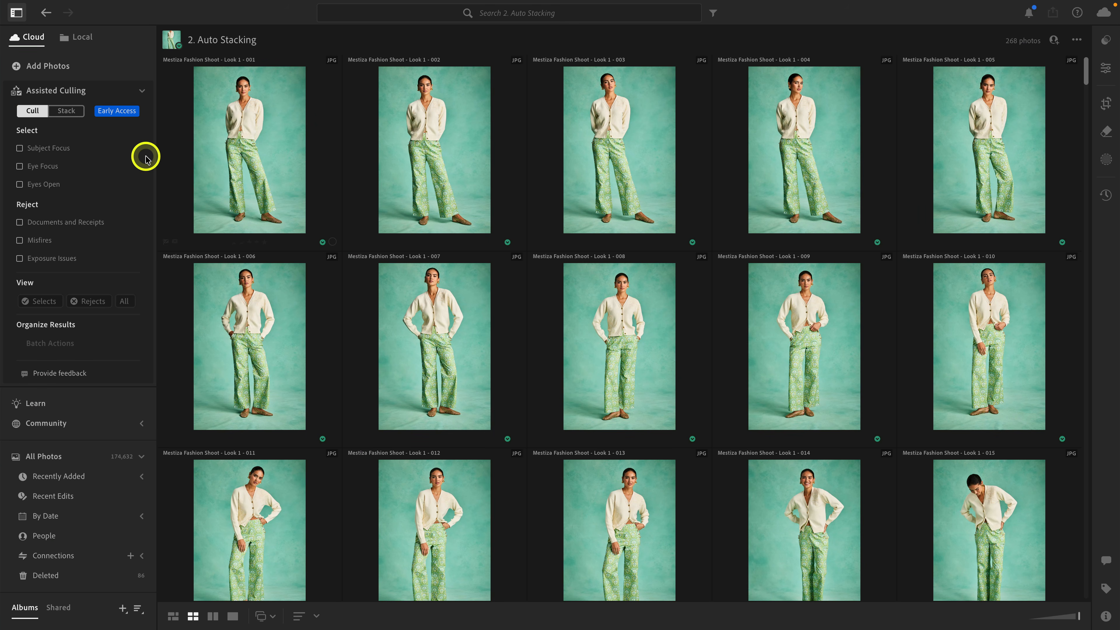
Switch Assisted Culling to stacking mode for the 2. Auto Stacking album and dismiss the Auto-Stacking introduction.
{"action": "left_click", "coordinate": [64, 114]}
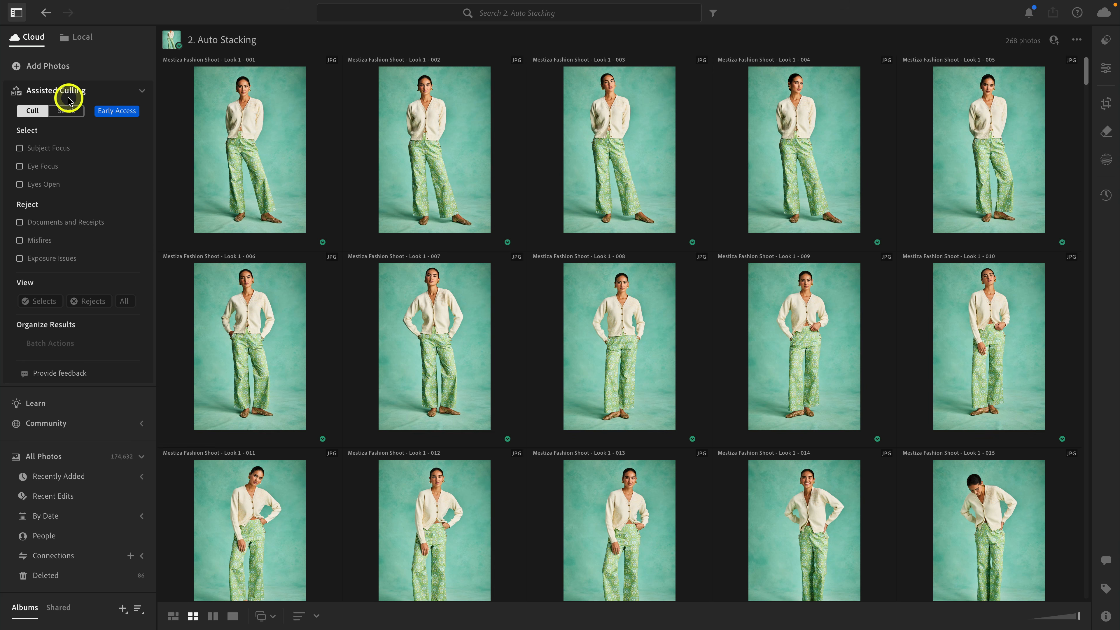
{"action": "left_click", "coordinate": [67, 110]}
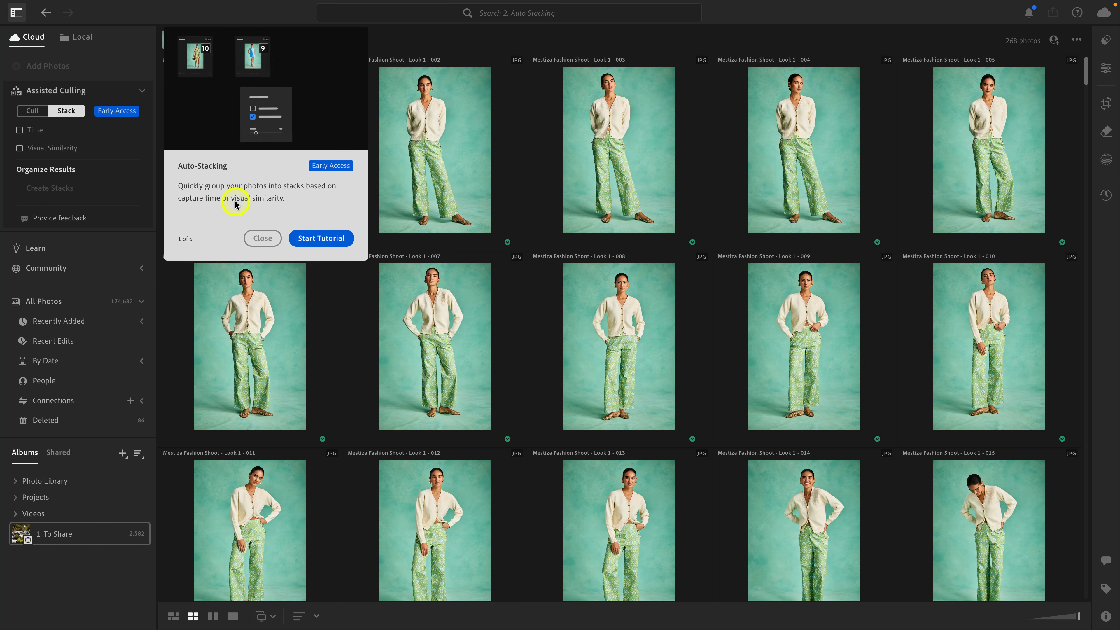
{"action": "left_click", "coordinate": [260, 238]}
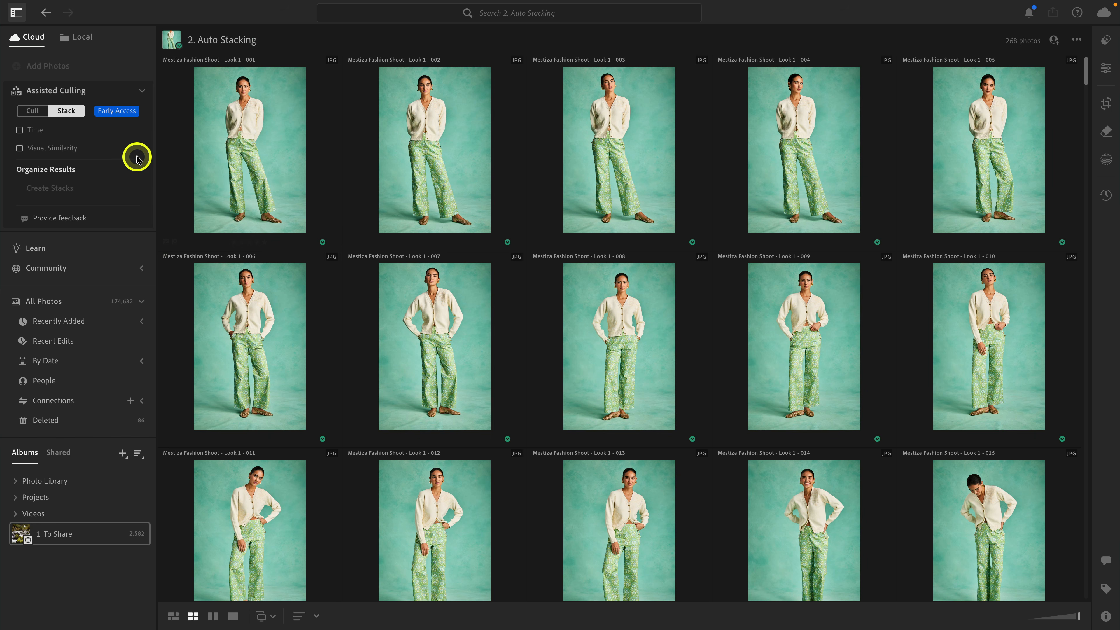
{"action": "left_click", "coordinate": [113, 114]}
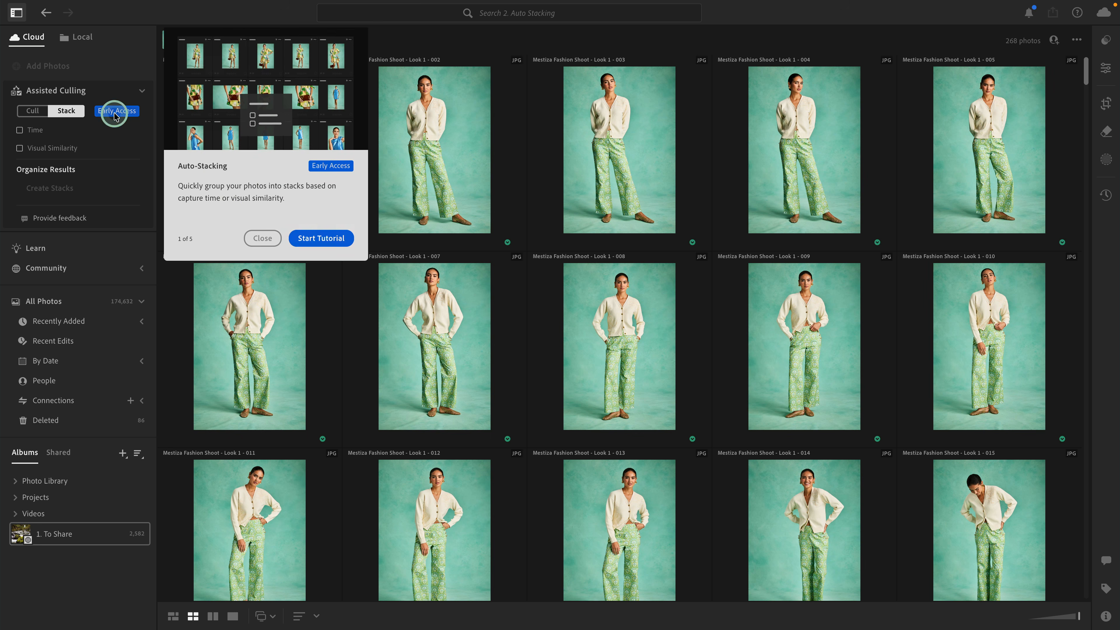
{"action": "left_click", "coordinate": [260, 238]}
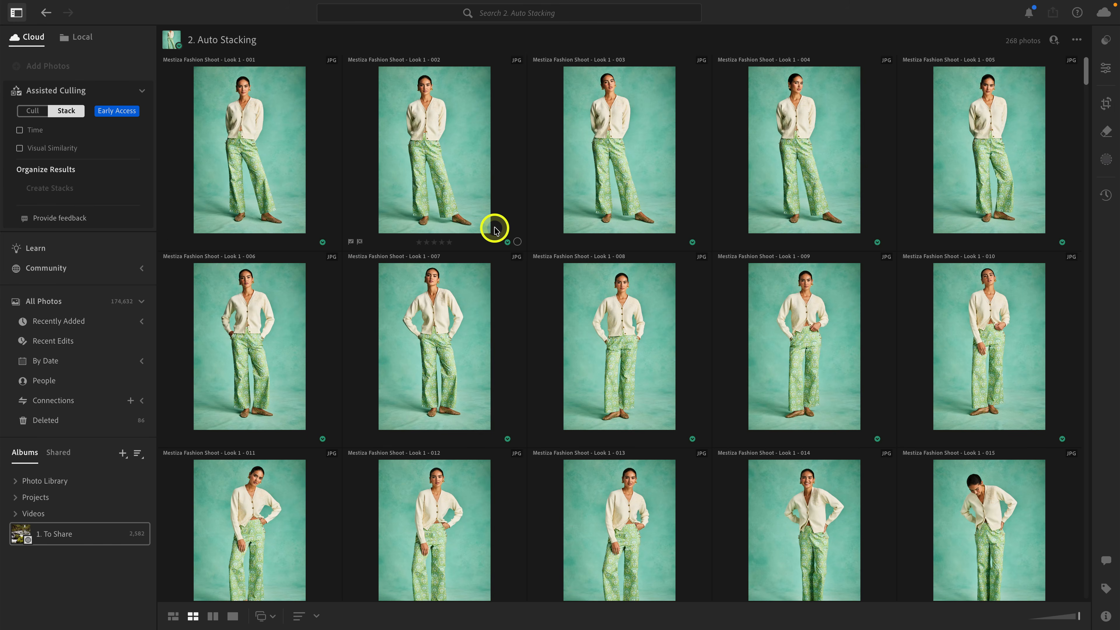
Look through the unstacked photos of the different looks in the 2. Auto Stacking album.
{"action": "scroll", "coordinate": [494, 229], "scroll_direction": "down", "scroll_amount": 20}
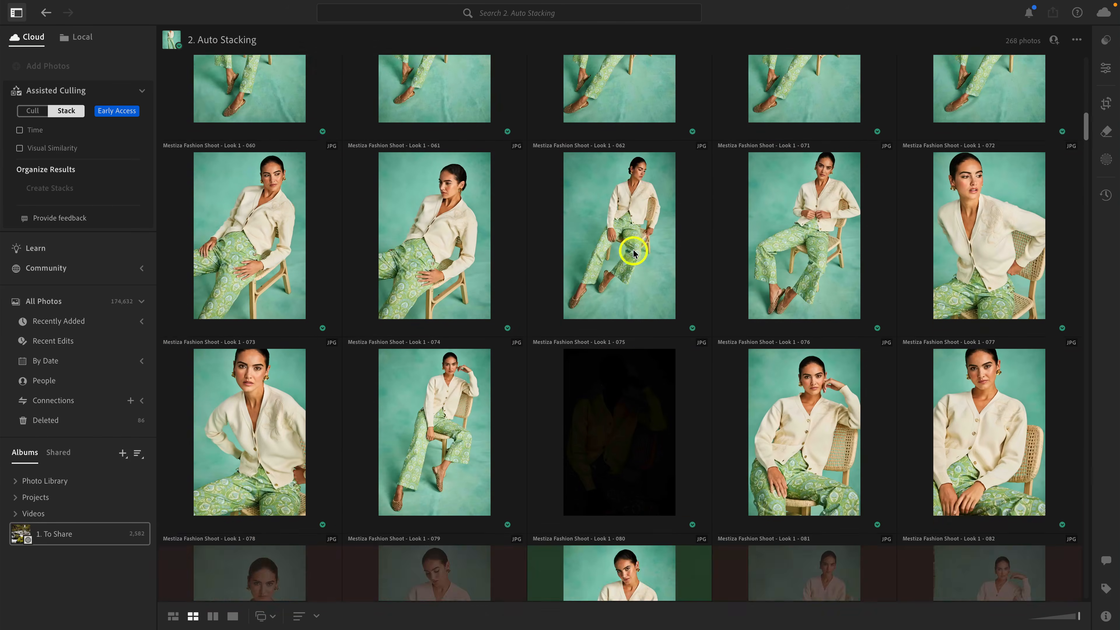
{"action": "scroll", "coordinate": [633, 251], "scroll_direction": "down", "scroll_amount": 15}
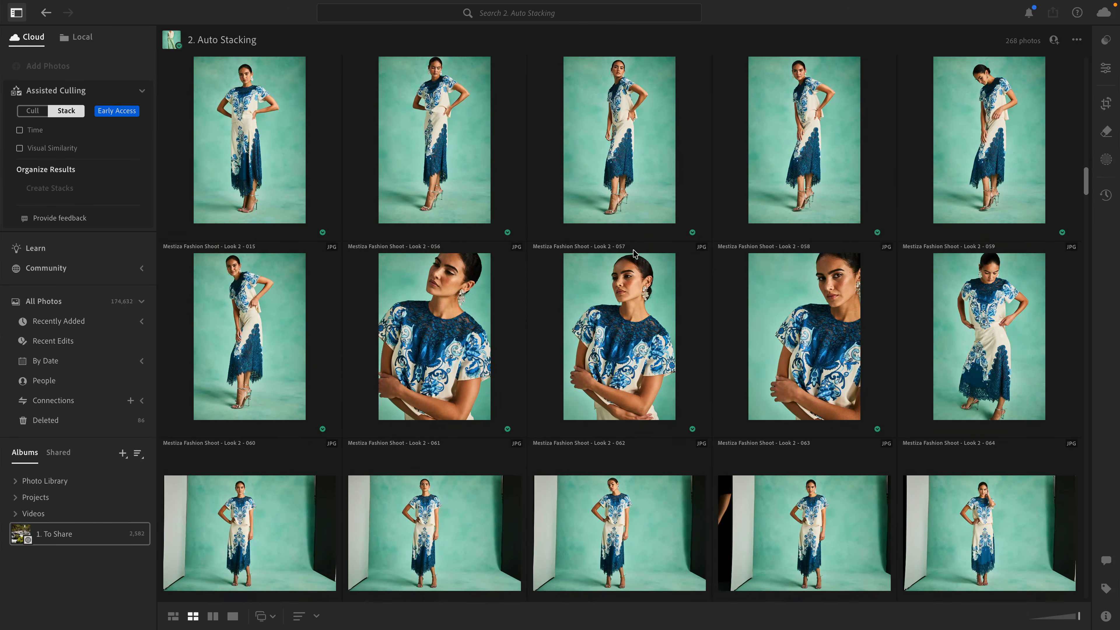
{"action": "scroll", "coordinate": [633, 253], "scroll_direction": "down", "scroll_amount": 8}
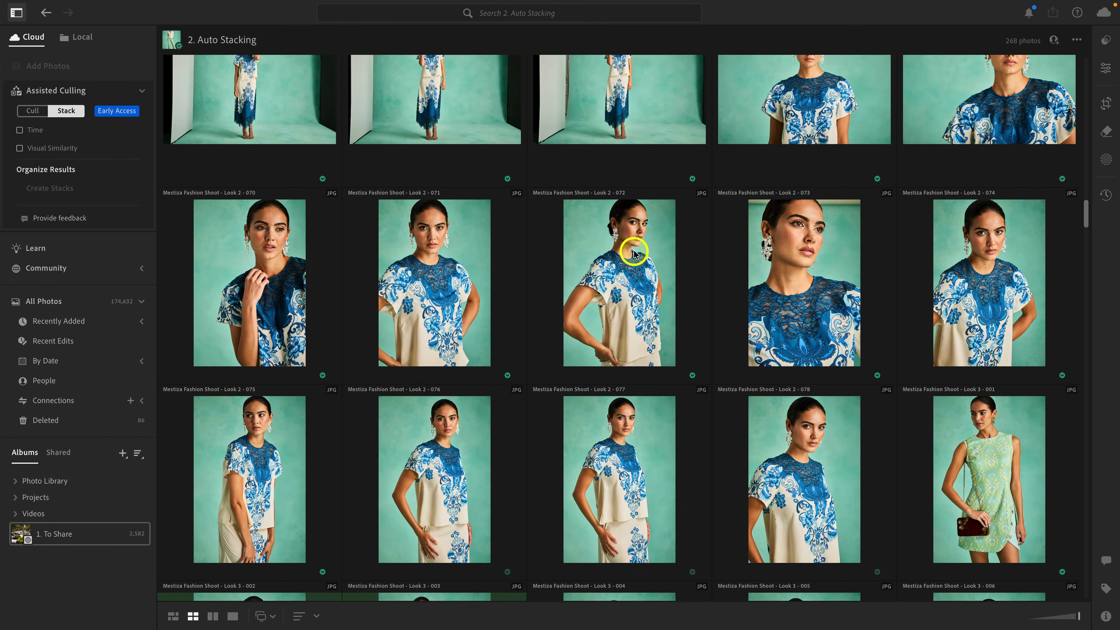
{"action": "scroll", "coordinate": [634, 254], "scroll_direction": "down", "scroll_amount": 1}
{"action": "scroll", "coordinate": [634, 253], "scroll_direction": "up", "scroll_amount": 8}
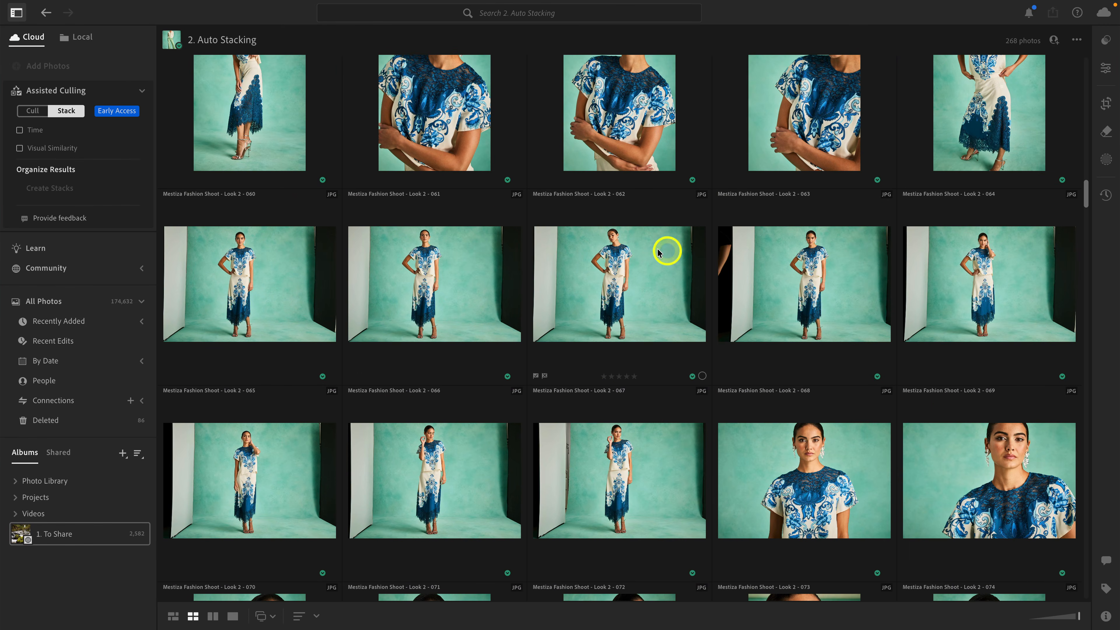
{"action": "scroll", "coordinate": [648, 285], "scroll_direction": "down", "scroll_amount": 10}
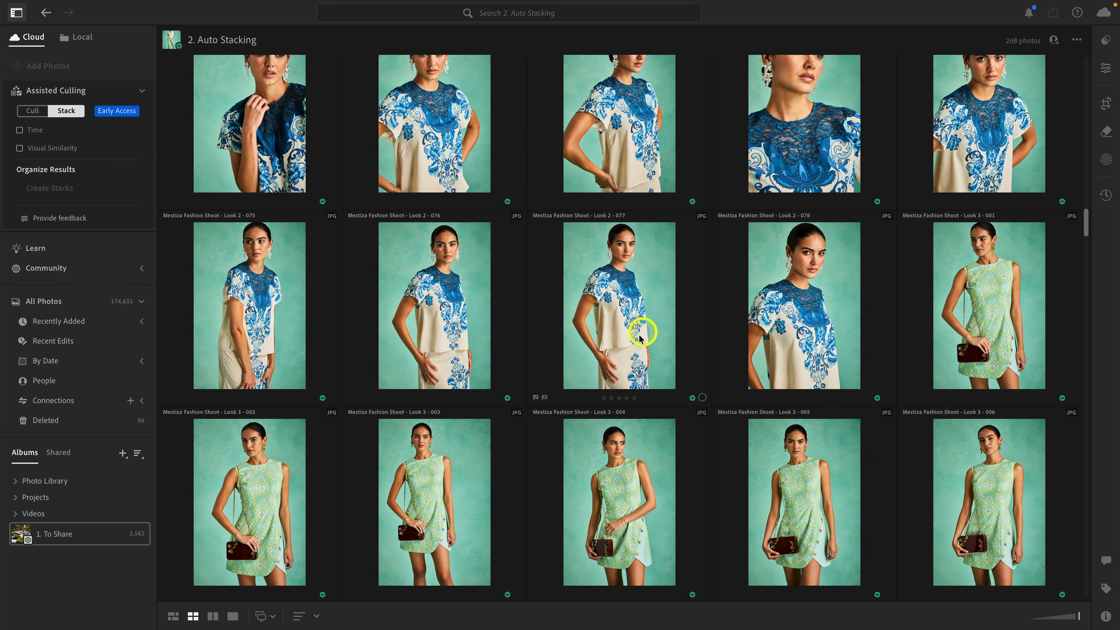
{"action": "scroll", "coordinate": [630, 296], "scroll_direction": "down", "scroll_amount": 3}
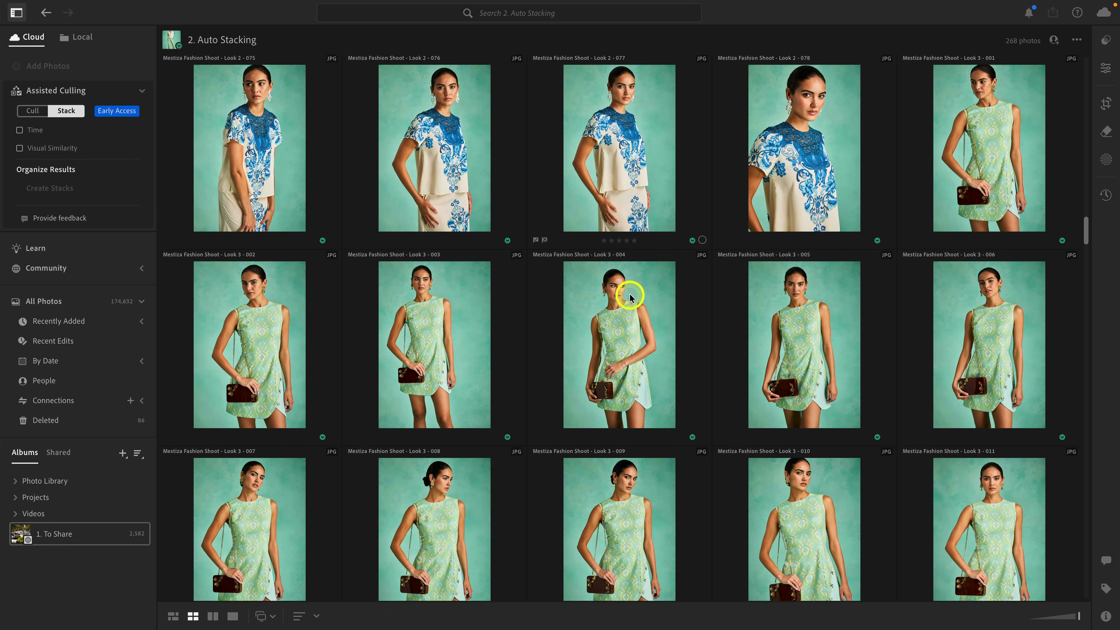
{"action": "scroll", "coordinate": [630, 297], "scroll_direction": "up", "scroll_amount": 15}
{"action": "scroll", "coordinate": [630, 296], "scroll_direction": "up", "scroll_amount": 15}
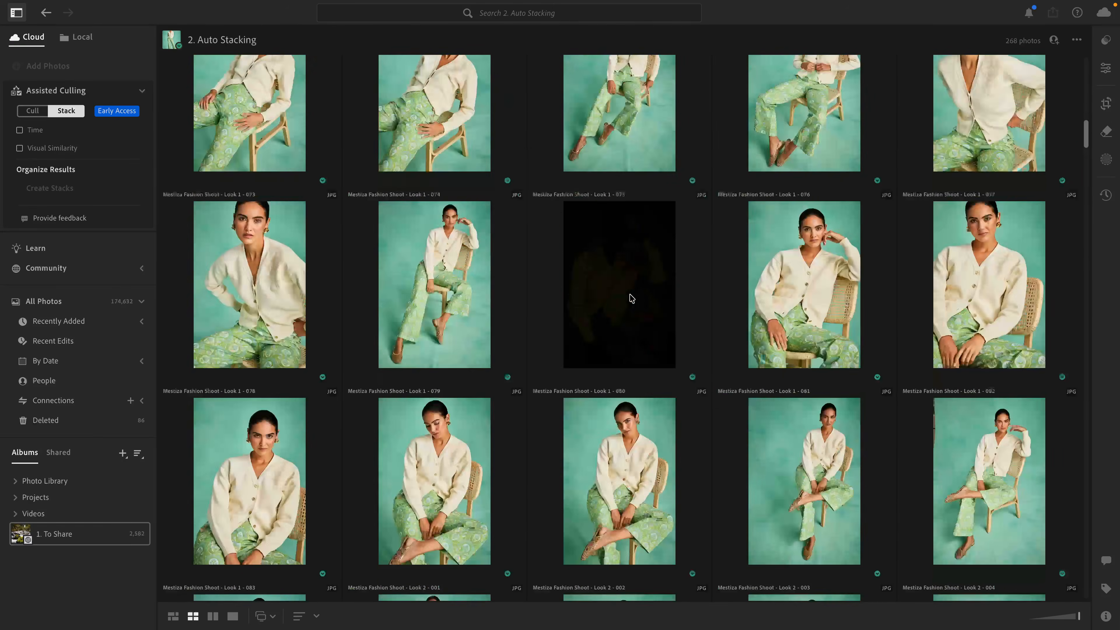
{"action": "scroll", "coordinate": [630, 298], "scroll_direction": "up", "scroll_amount": 5}
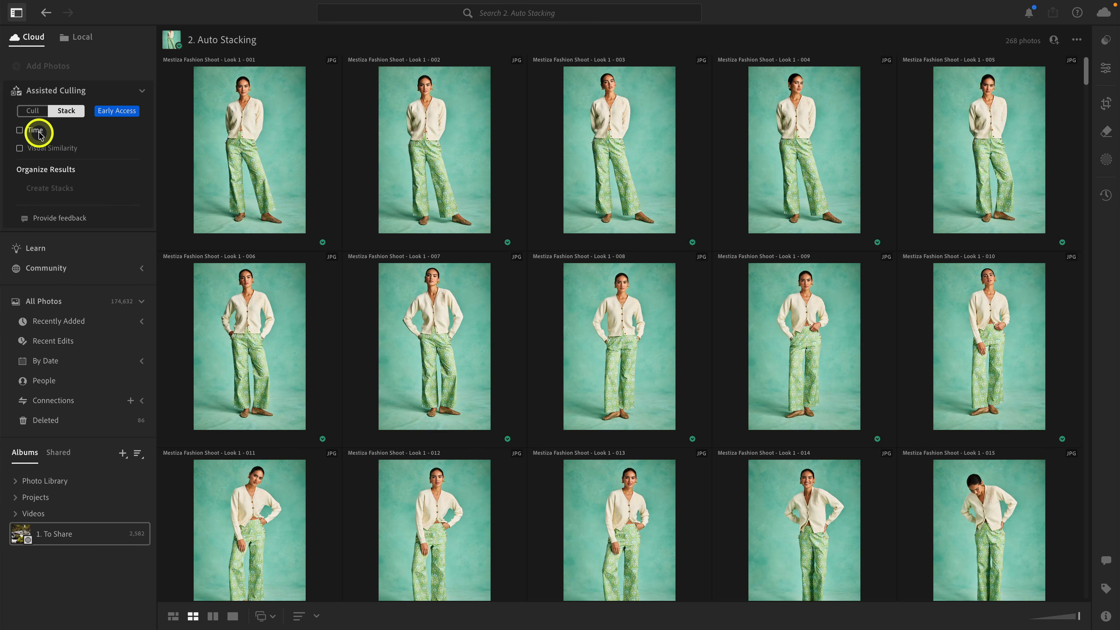
Try stacking the photos by capture time with intervals of 3 seconds and 30 seconds, and turn time stacking off again.
{"action": "mouse_move", "coordinate": [58, 133]}
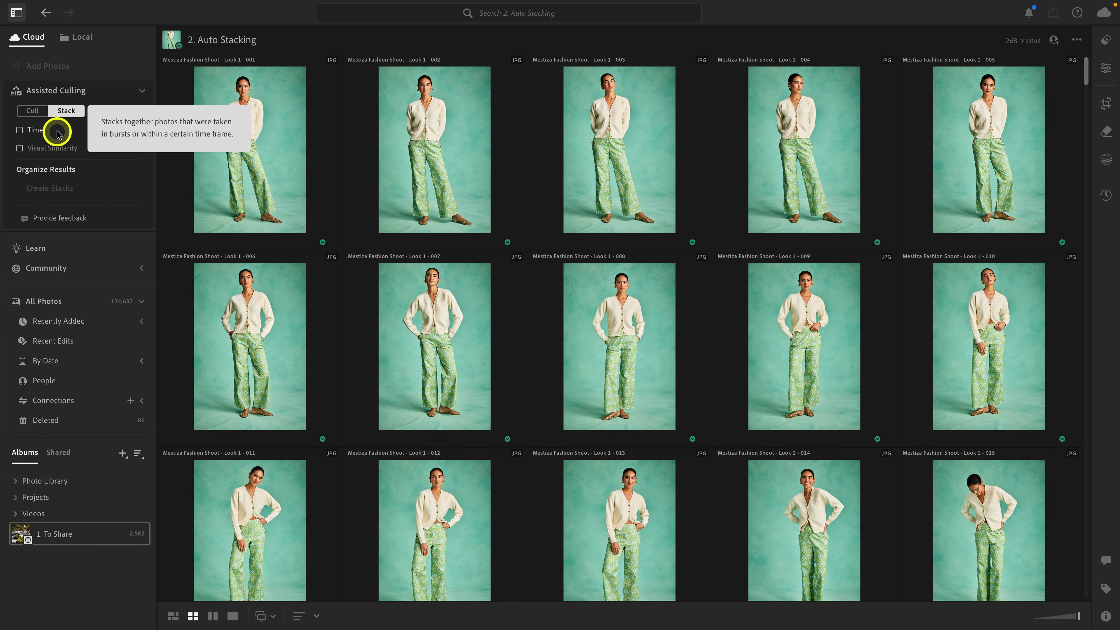
{"action": "left_click", "coordinate": [35, 131]}
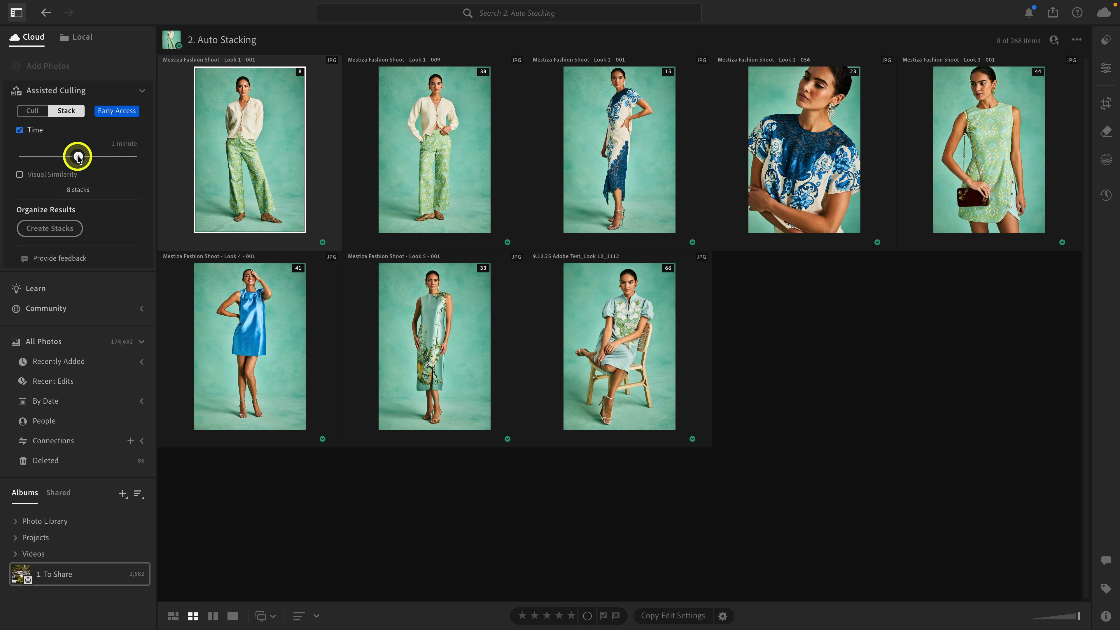
{"action": "left_click_drag", "start_coordinate": [77, 157], "coordinate": [29, 161]}
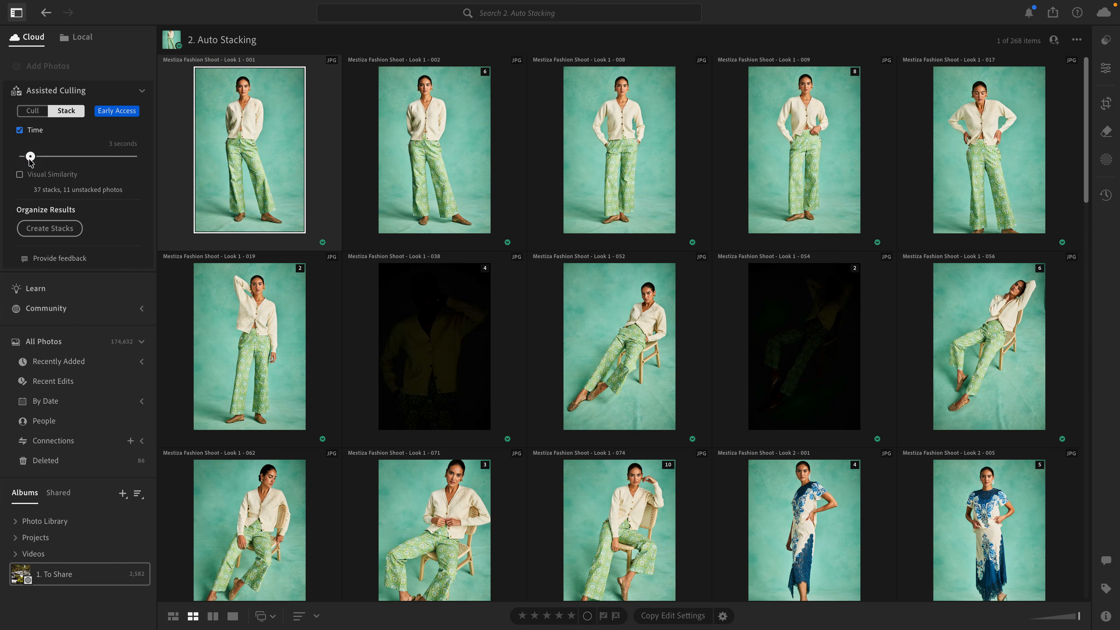
{"action": "left_click_drag", "start_coordinate": [32, 161], "coordinate": [55, 163]}
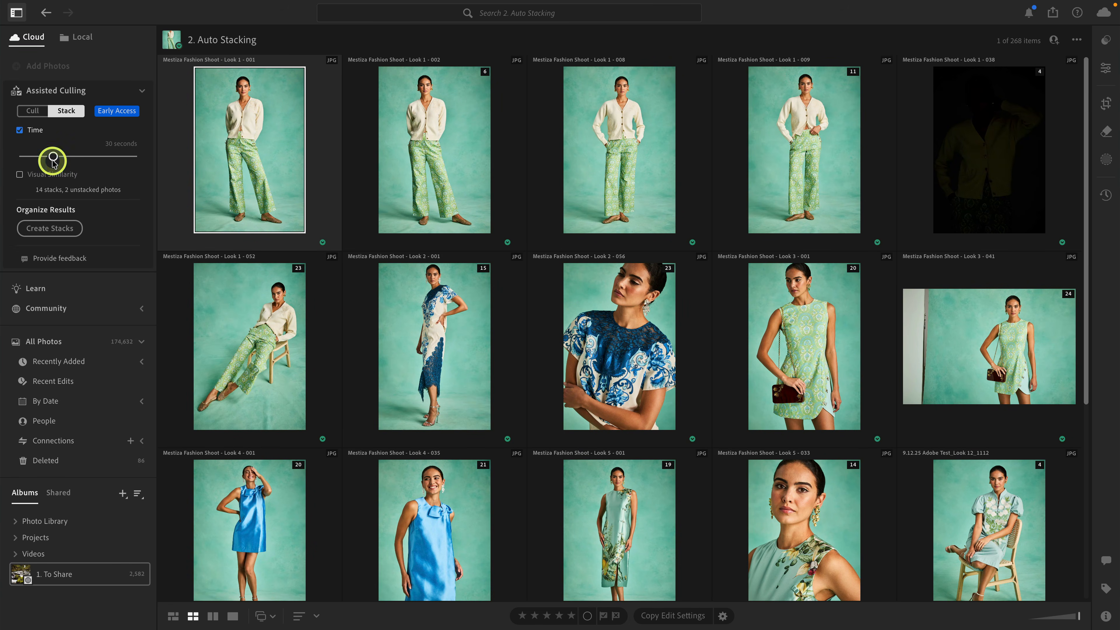
{"action": "left_click", "coordinate": [31, 134]}
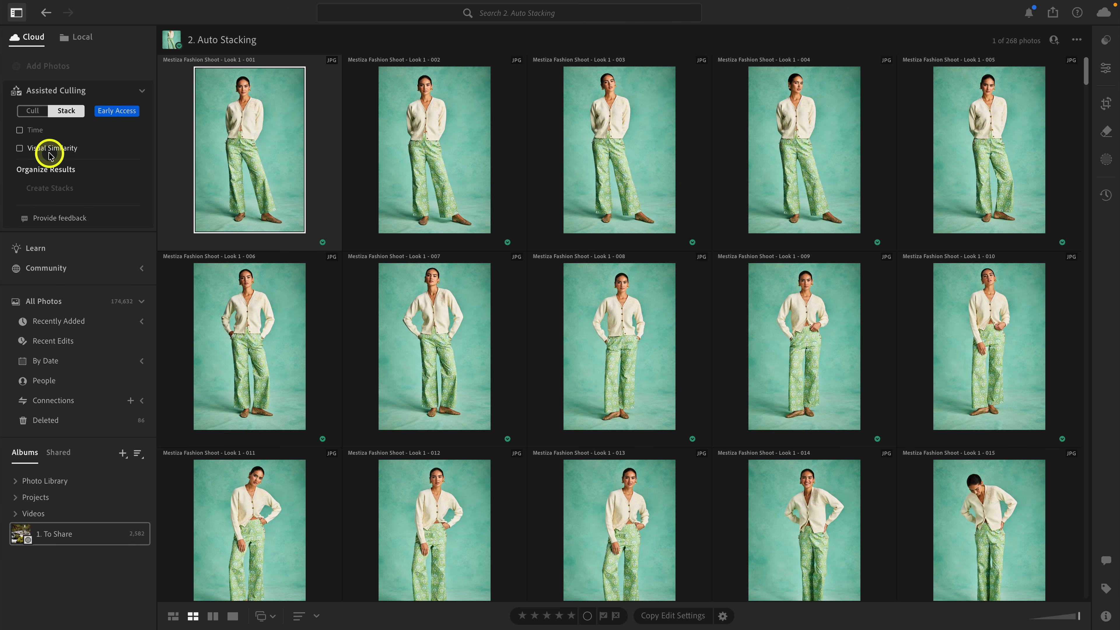
Try stacking the photos by visual similarity, switching to culling mode and back to stacking mode in between.
{"action": "left_click", "coordinate": [56, 154]}
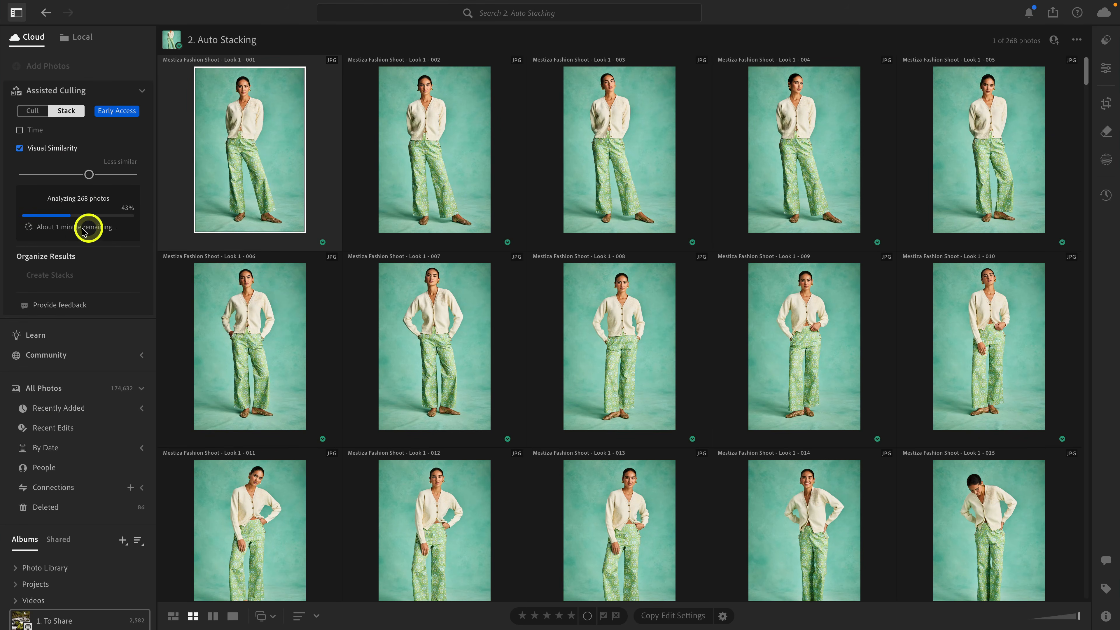
{"action": "left_click", "coordinate": [31, 113]}
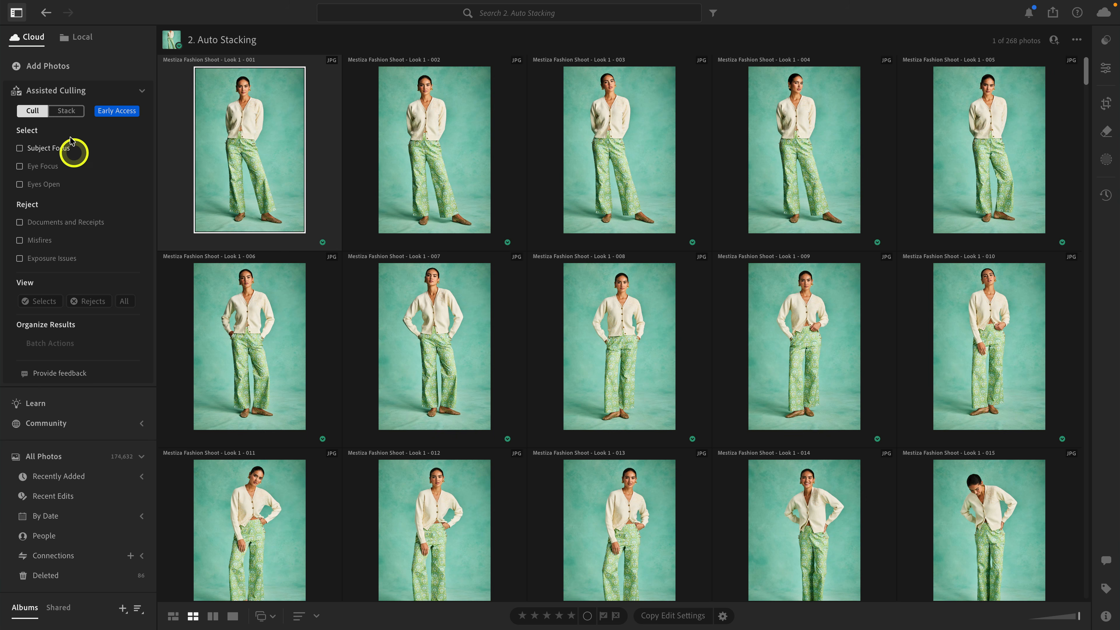
{"action": "left_click", "coordinate": [65, 111]}
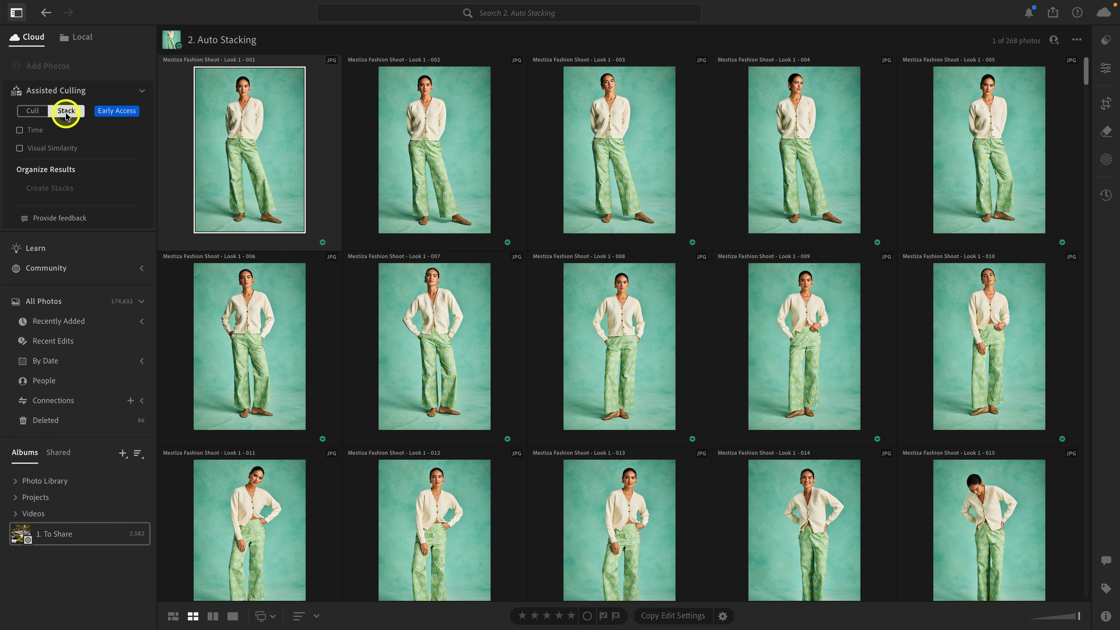
{"action": "left_click", "coordinate": [63, 153]}
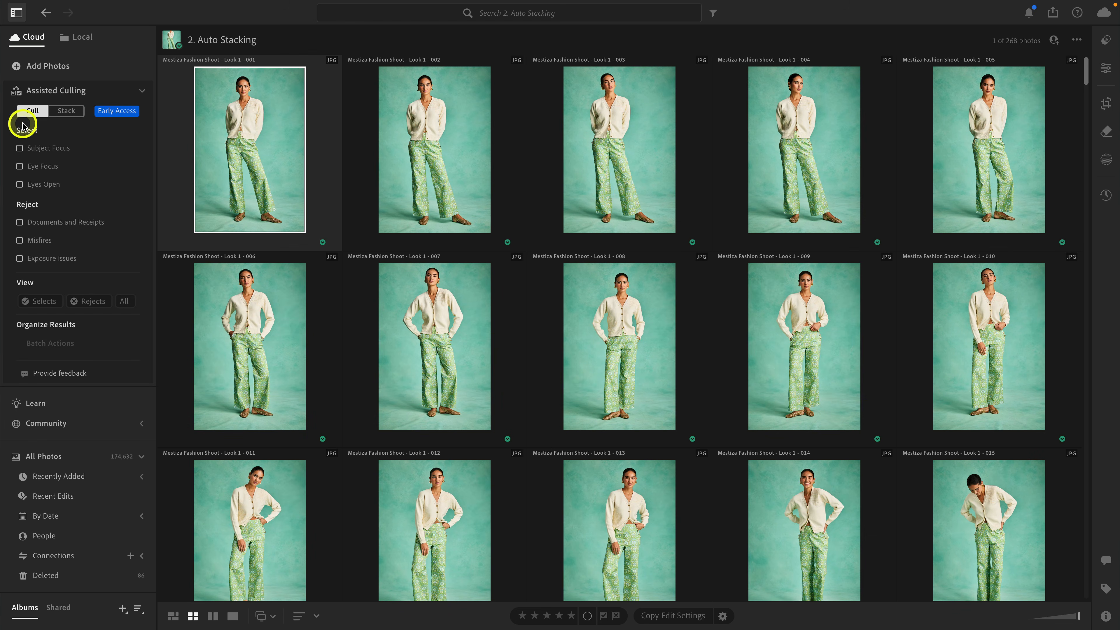
{"action": "left_click", "coordinate": [71, 111]}
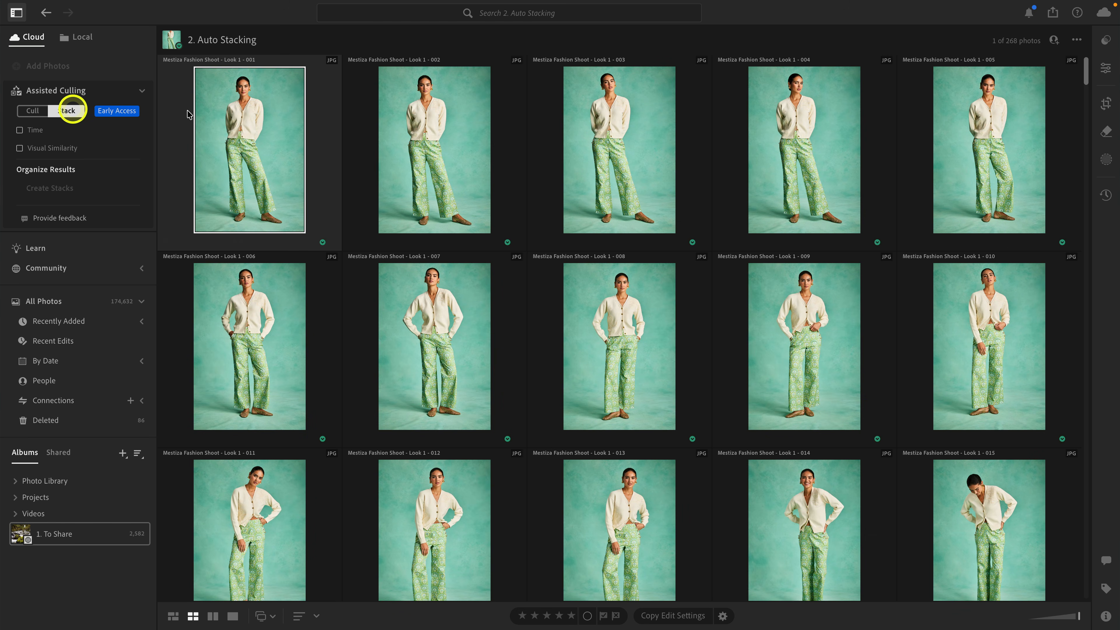
Stack the photos by visual similarity and lower the similarity setting to about one third of its range.
{"action": "scroll", "coordinate": [529, 154], "scroll_direction": "down", "scroll_amount": 10}
{"action": "scroll", "coordinate": [529, 154], "scroll_direction": "up", "scroll_amount": 10}
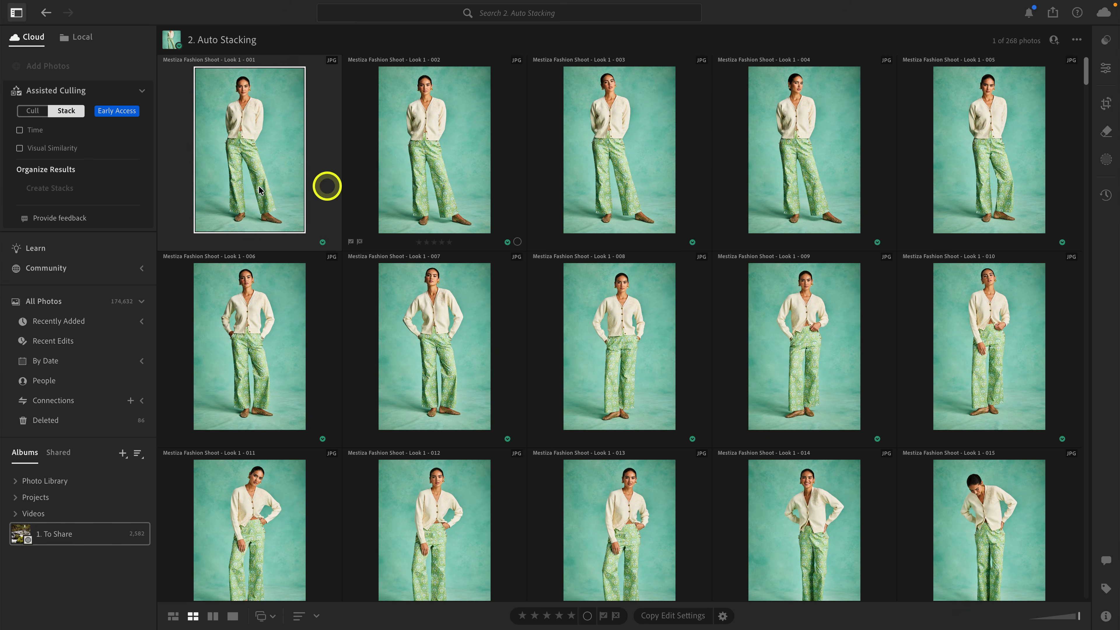
{"action": "left_click", "coordinate": [46, 149]}
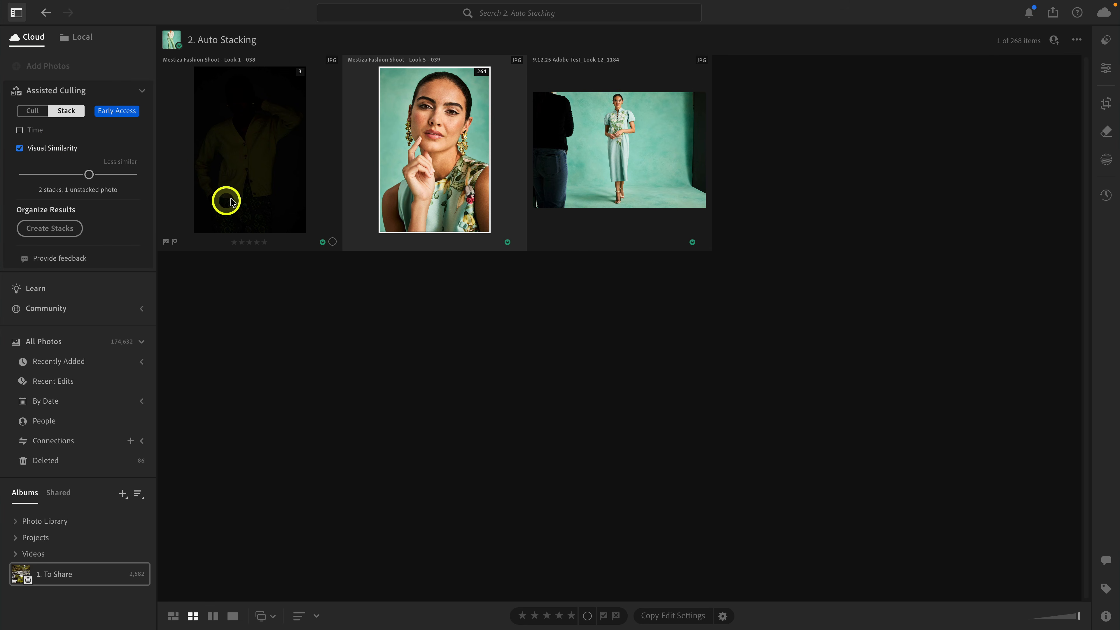
{"action": "left_click_drag", "start_coordinate": [88, 174], "coordinate": [60, 178]}
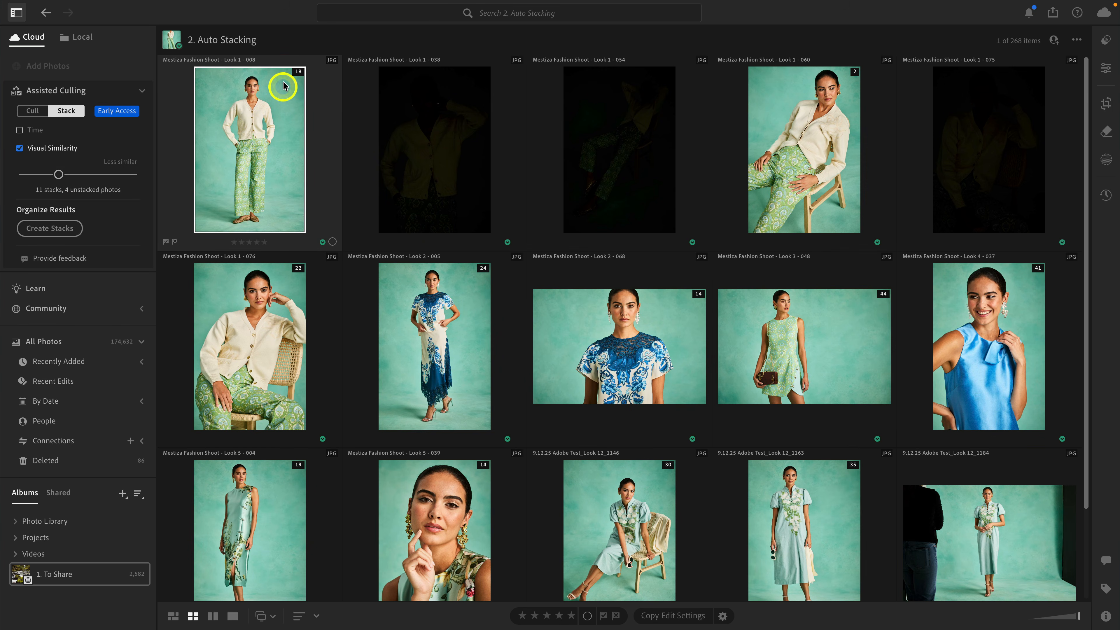
Expand the first Look 1 stack and look through the standing photos grouped in it.
{"action": "left_click", "coordinate": [298, 73]}
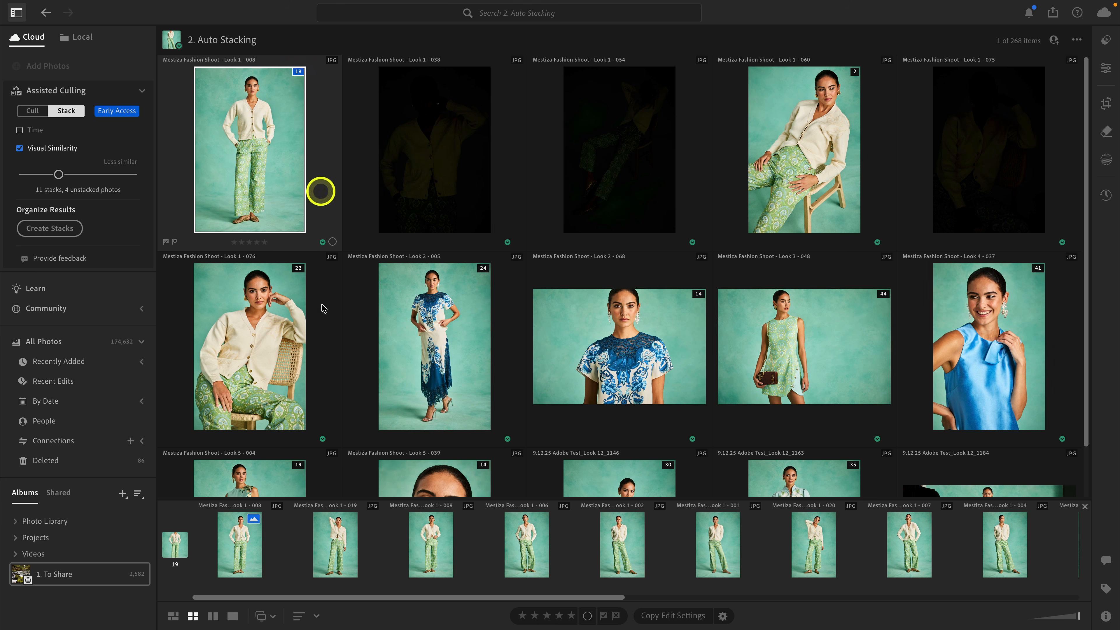
{"action": "left_click_drag", "start_coordinate": [343, 497], "coordinate": [335, 443]}
{"action": "scroll", "coordinate": [318, 524], "scroll_direction": "right", "scroll_amount": 10}
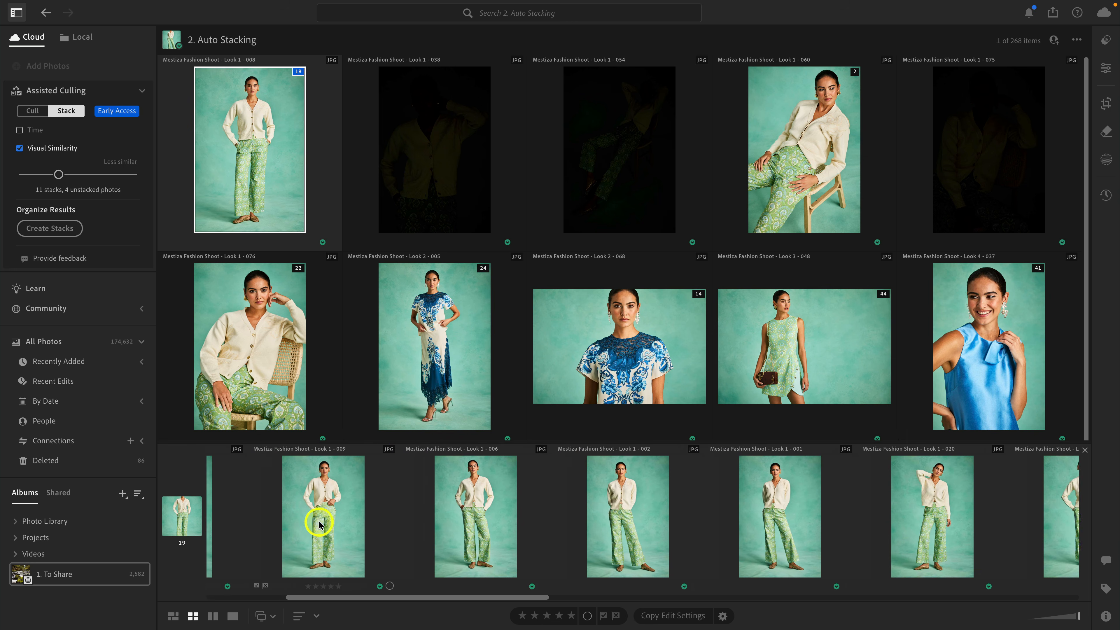
{"action": "scroll", "coordinate": [319, 524], "scroll_direction": "right", "scroll_amount": 10}
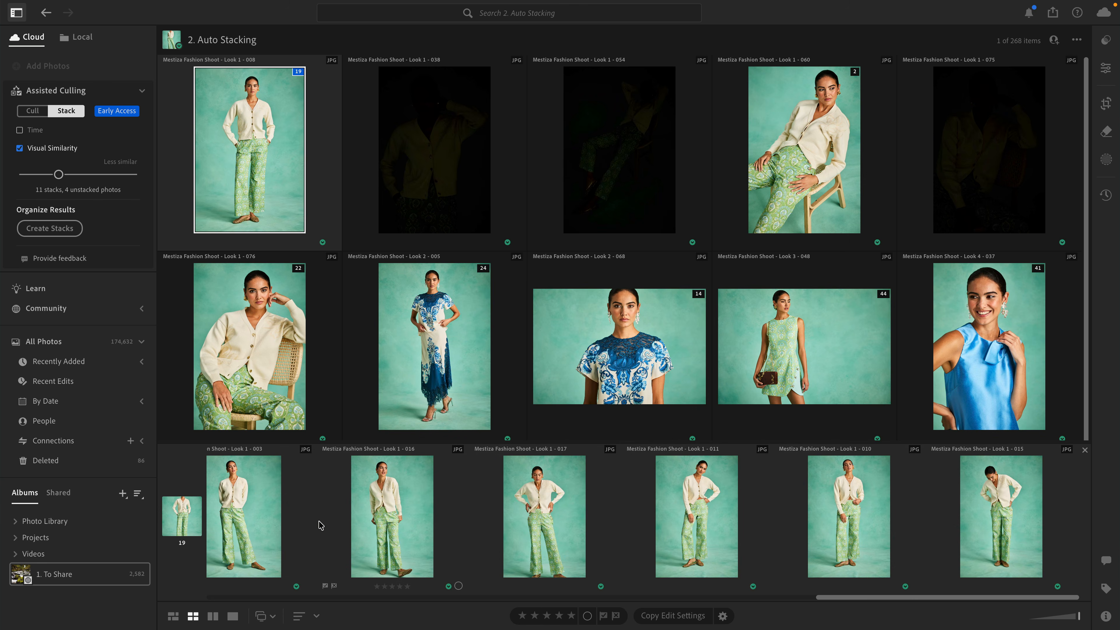
{"action": "scroll", "coordinate": [320, 524], "scroll_direction": "left", "scroll_amount": 20}
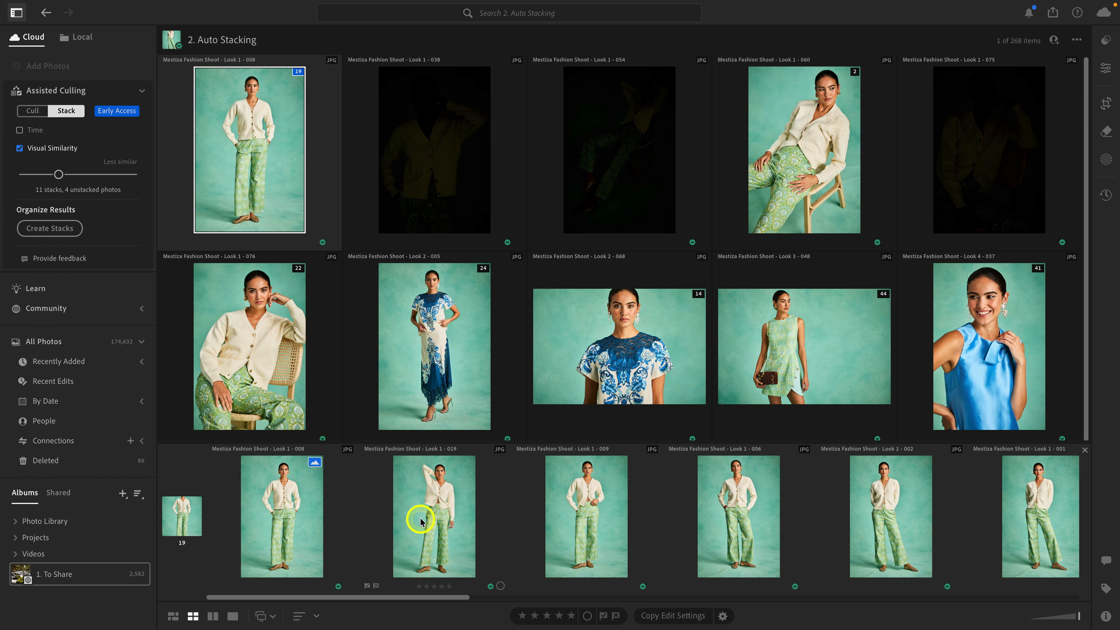
{"action": "scroll", "coordinate": [475, 547], "scroll_direction": "right", "scroll_amount": 5}
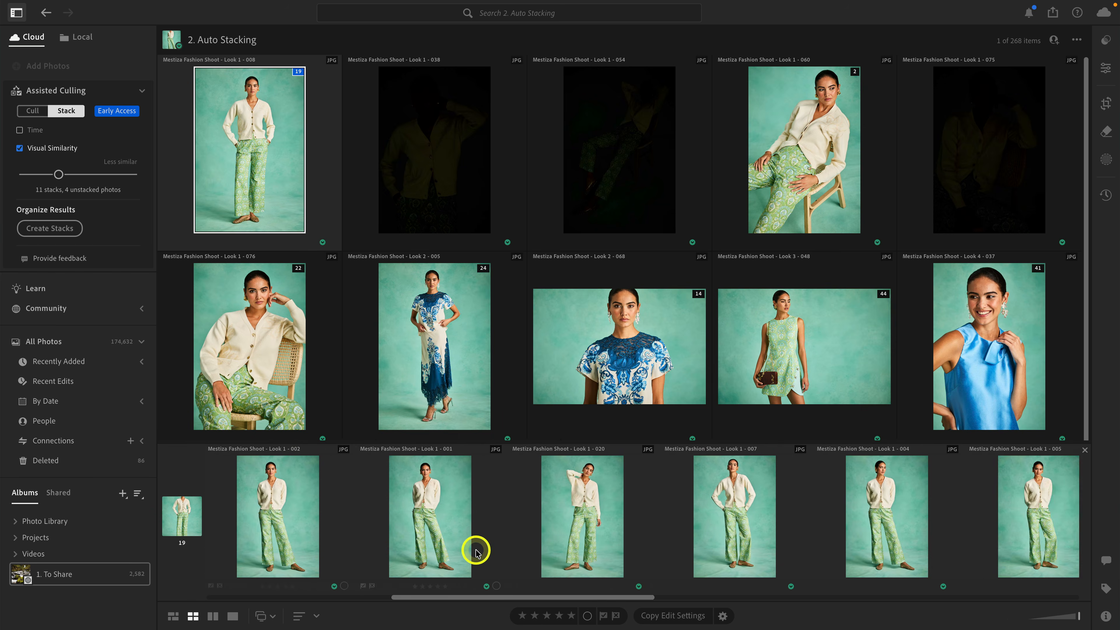
{"action": "scroll", "coordinate": [475, 552], "scroll_direction": "right", "scroll_amount": 10}
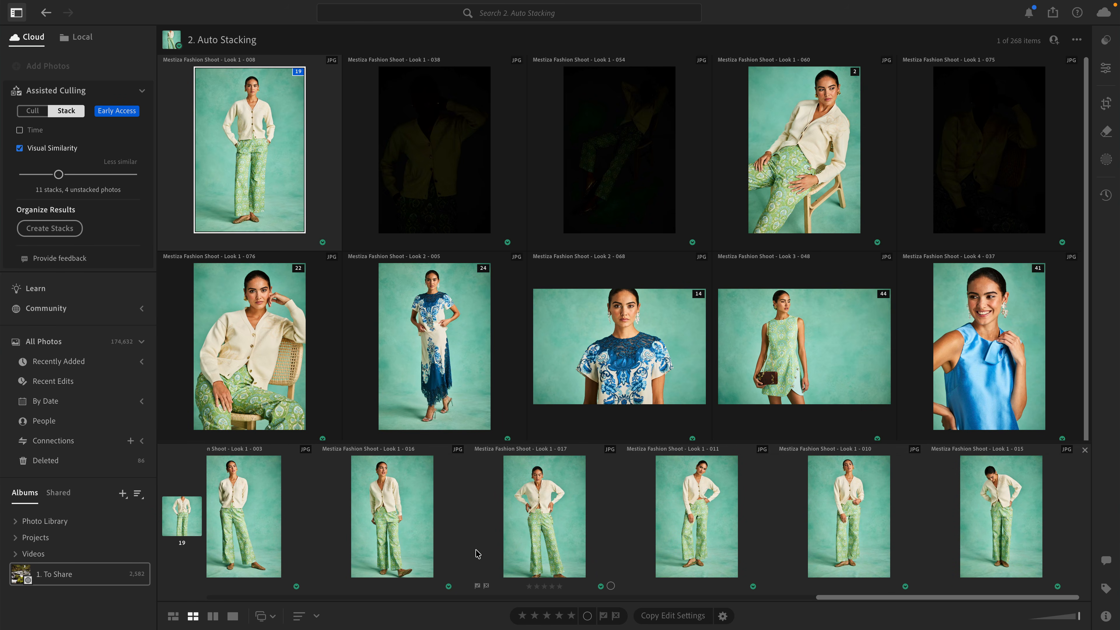
{"action": "scroll", "coordinate": [478, 554], "scroll_direction": "left", "scroll_amount": 15}
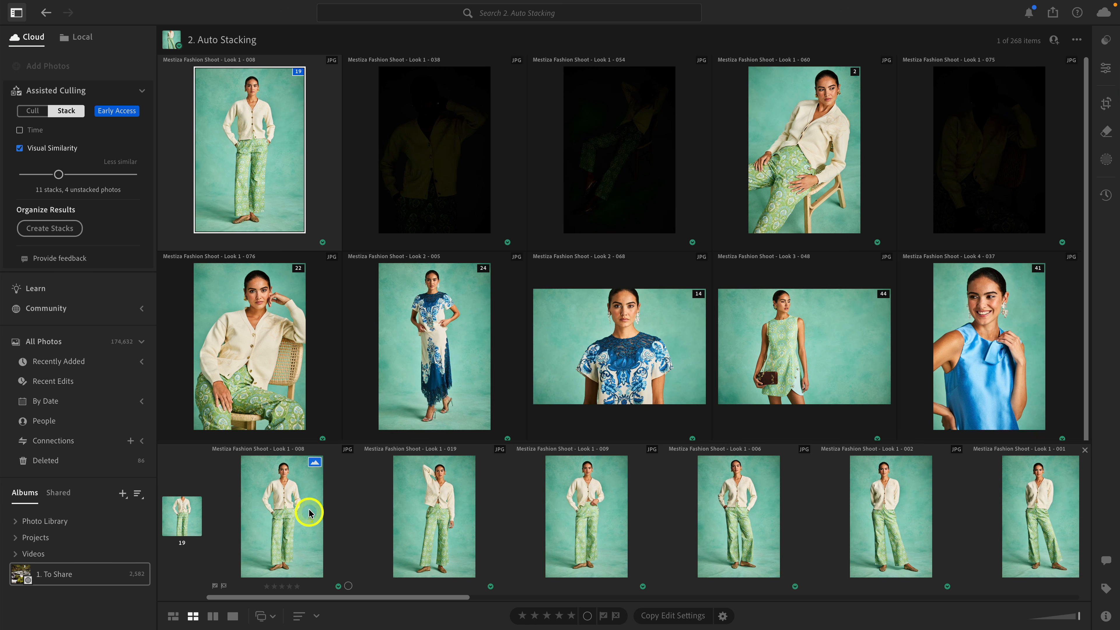
{"action": "scroll", "coordinate": [365, 526], "scroll_direction": "right", "scroll_amount": 15}
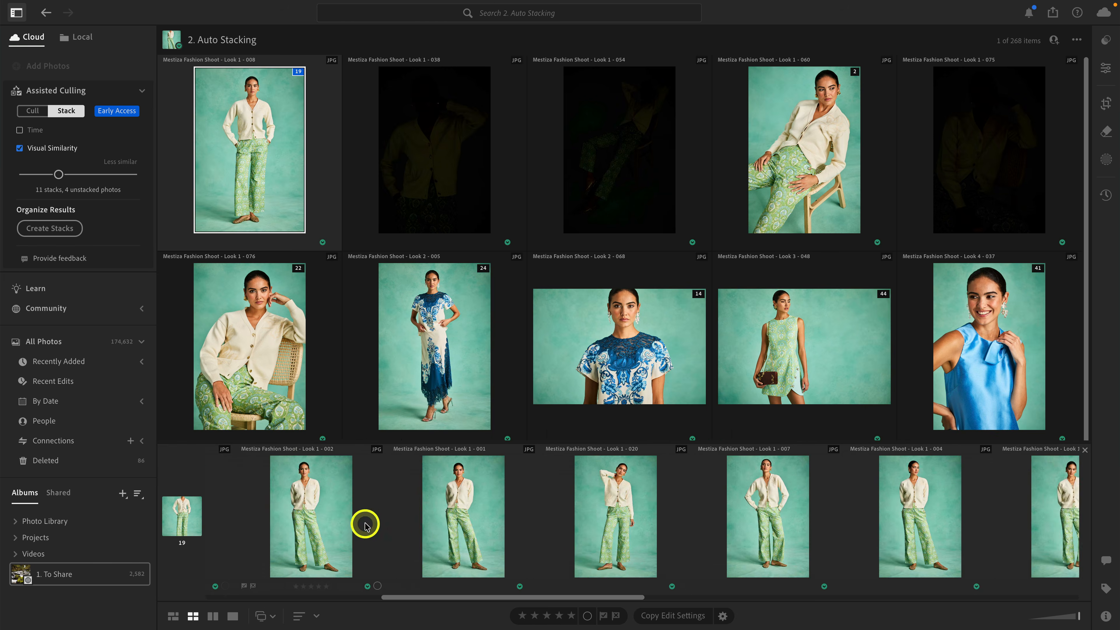
{"action": "scroll", "coordinate": [365, 525], "scroll_direction": "left", "scroll_amount": 15}
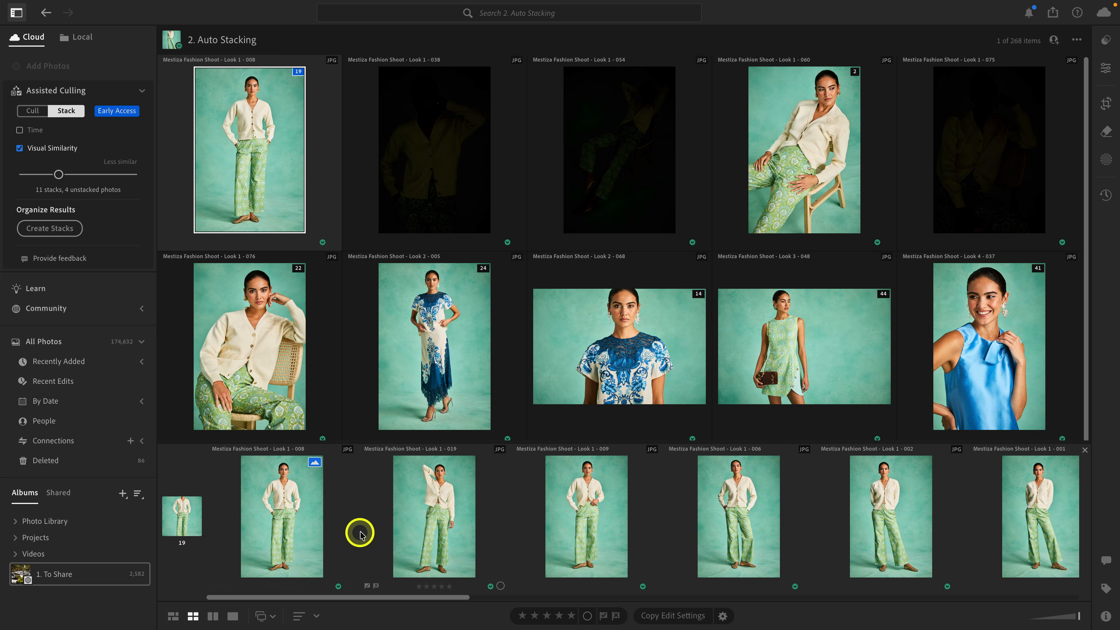
{"action": "left_click", "coordinate": [1084, 452]}
Create actual stacks in the album from the visual similarity grouping.
{"action": "scroll", "coordinate": [572, 306], "scroll_direction": "down", "scroll_amount": 3}
{"action": "scroll", "coordinate": [572, 307], "scroll_direction": "up", "scroll_amount": 3}
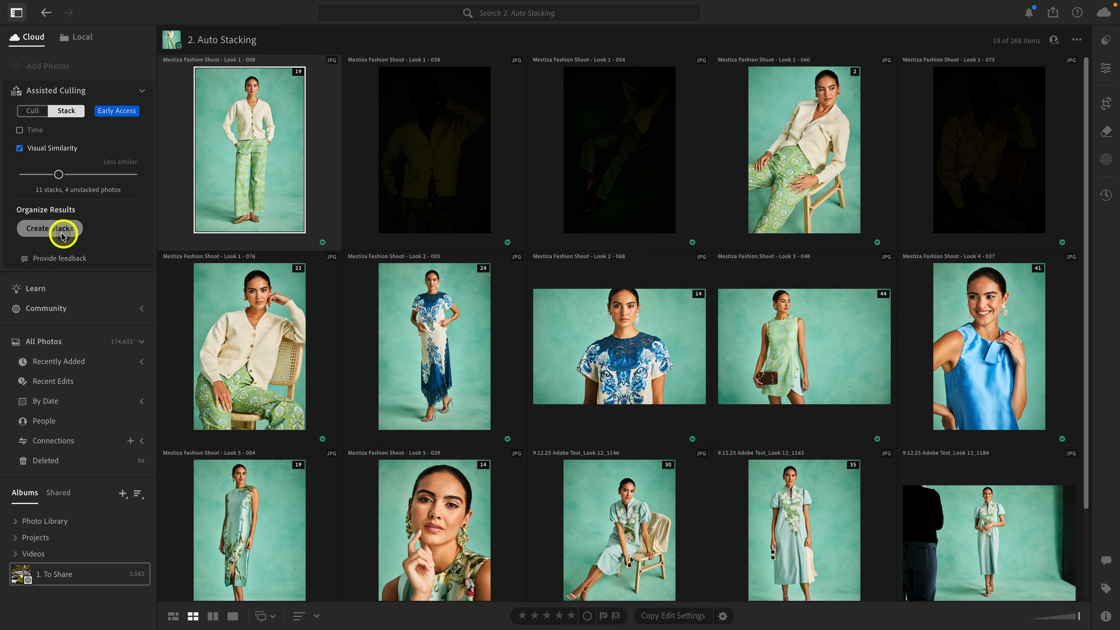
{"action": "left_click", "coordinate": [50, 229]}
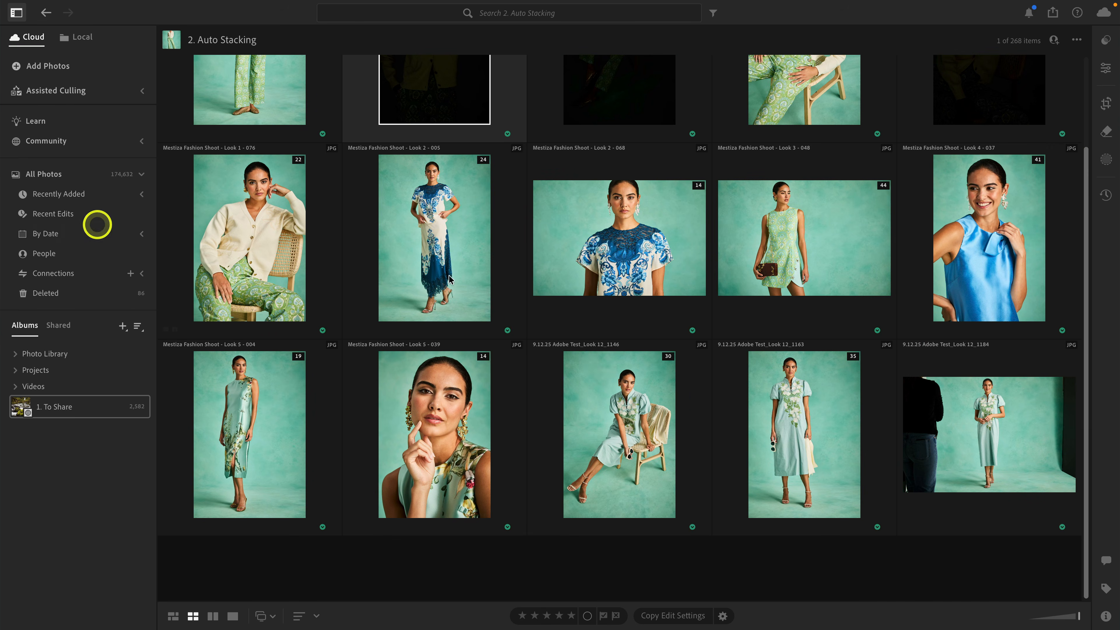
{"action": "scroll", "coordinate": [599, 362], "scroll_direction": "up", "scroll_amount": 3}
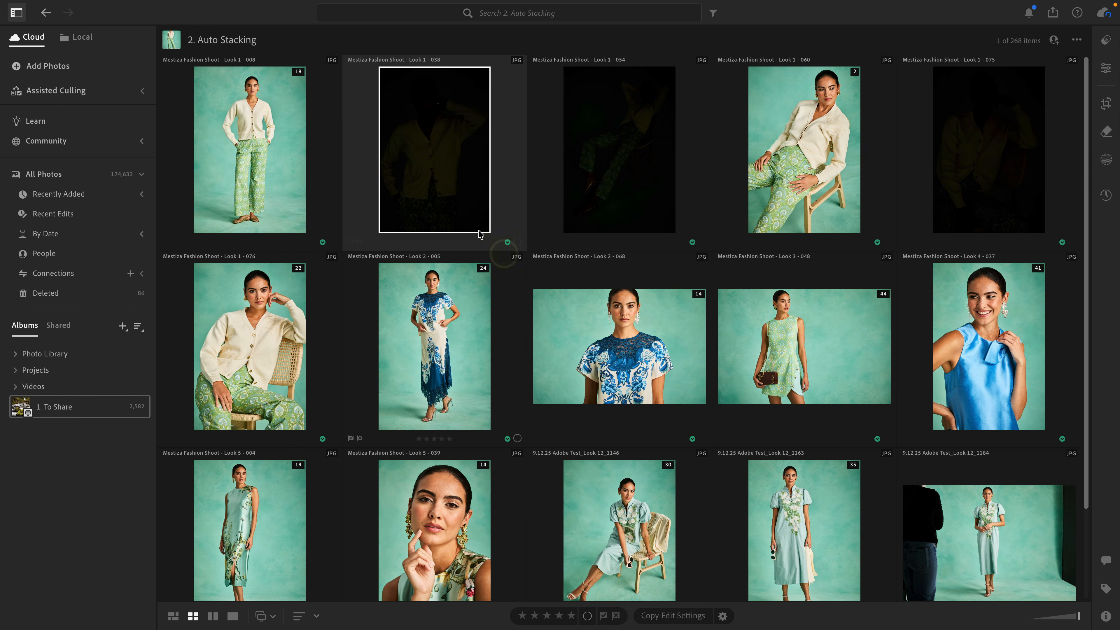
Set photo Look 1 - 009 as the cover of the first stack.
{"action": "left_click", "coordinate": [298, 73]}
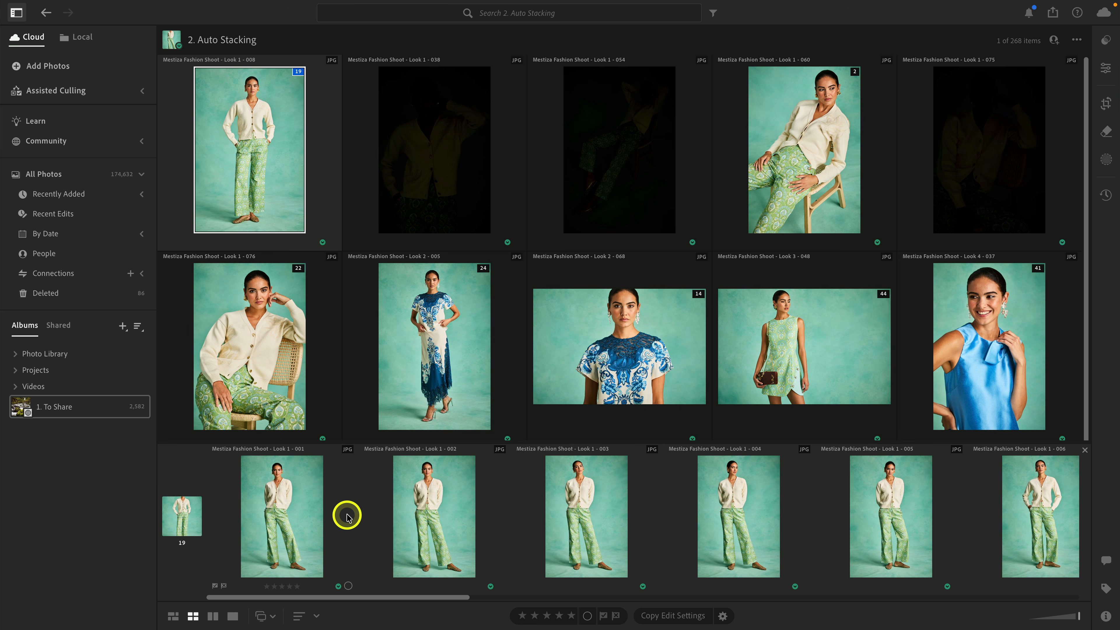
{"action": "scroll", "coordinate": [347, 516], "scroll_direction": "right", "scroll_amount": 3}
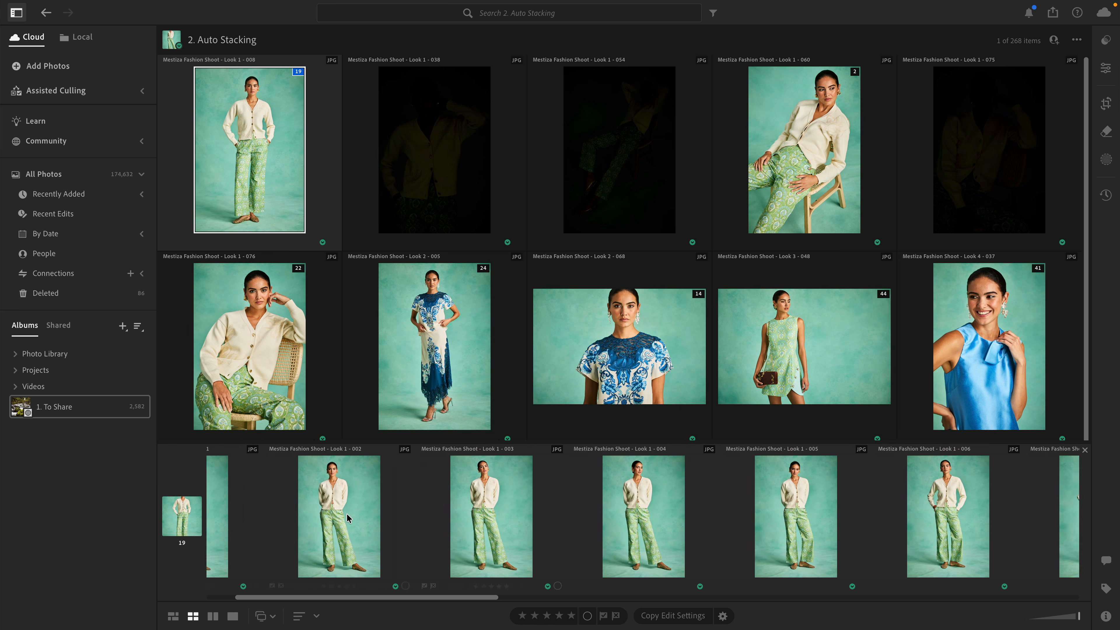
{"action": "scroll", "coordinate": [347, 519], "scroll_direction": "right", "scroll_amount": 20}
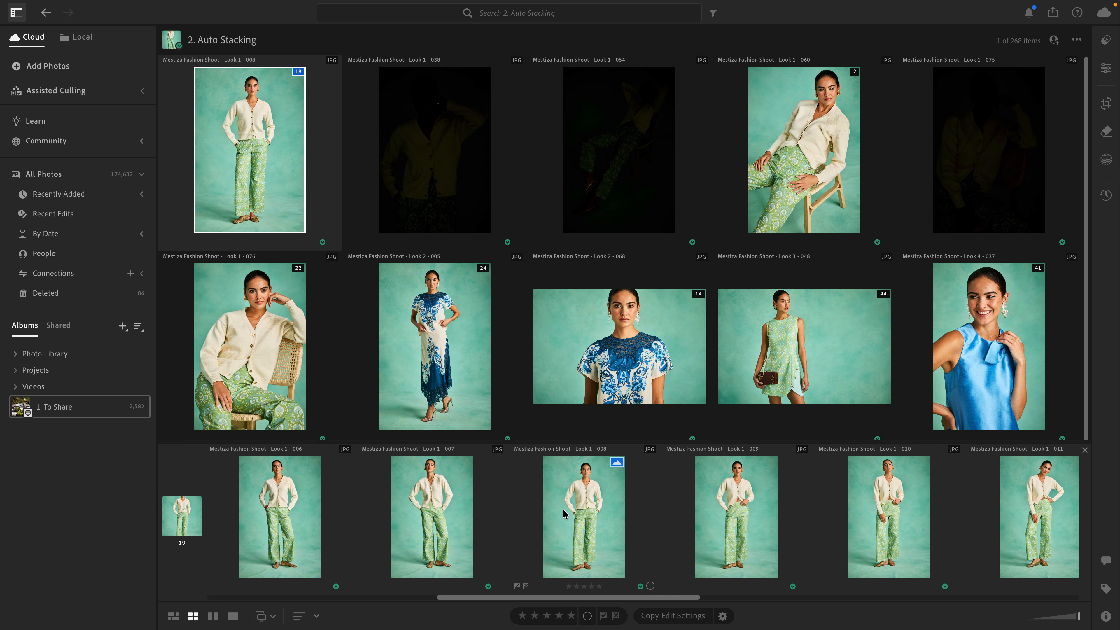
{"action": "right_click", "coordinate": [730, 506]}
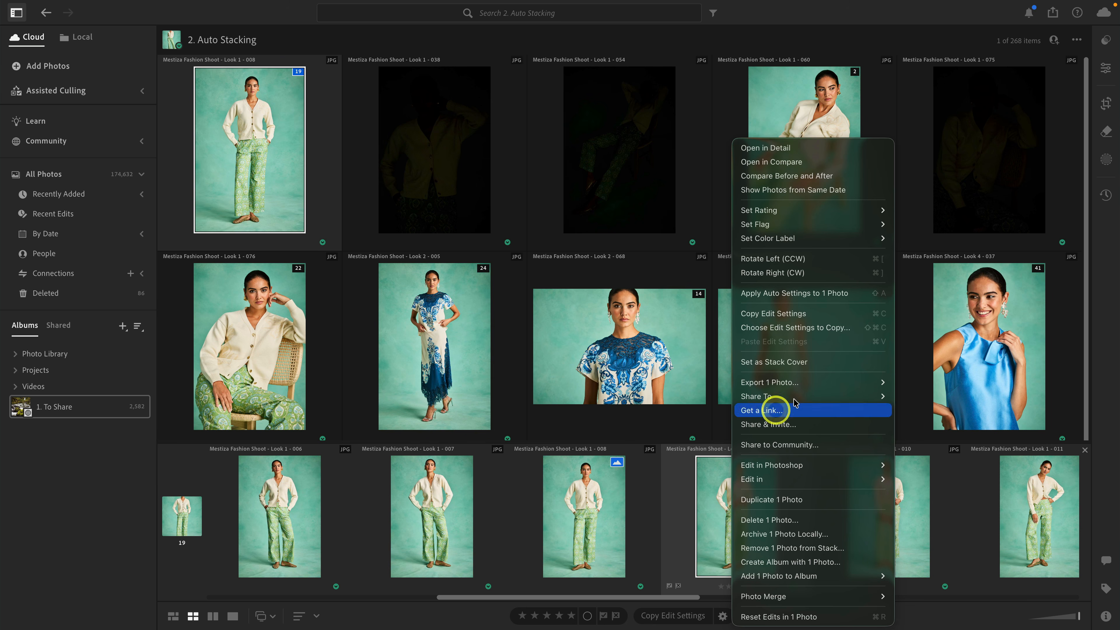
{"action": "left_click", "coordinate": [824, 365]}
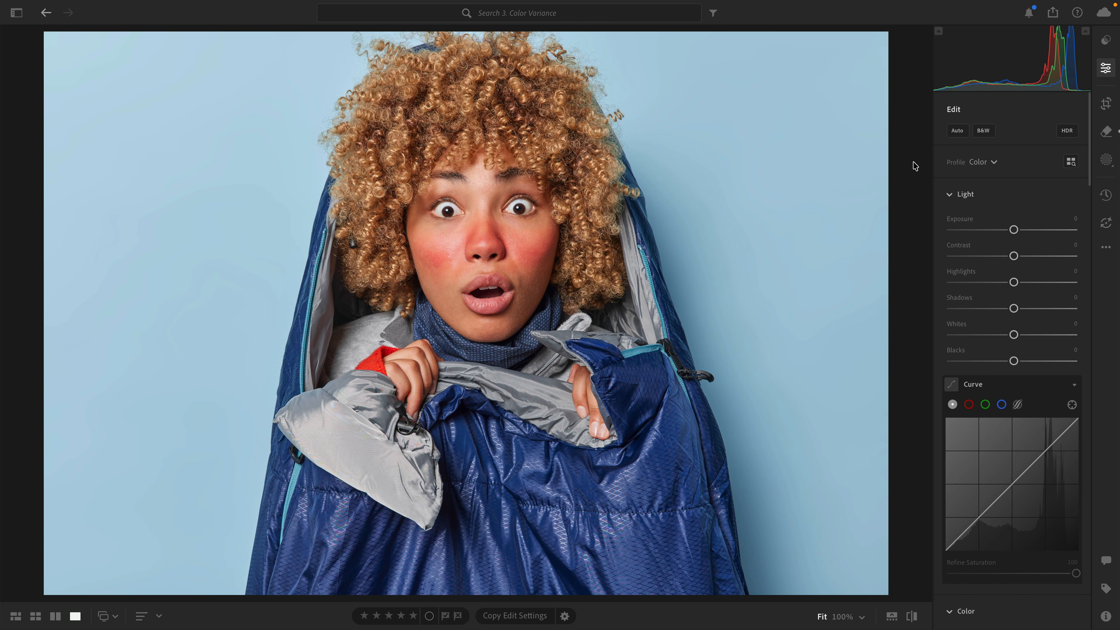
Inspect the redness on the woman's face up close and sample the even skin tone beside her mouth with Point Color.
{"action": "left_click", "coordinate": [505, 271]}
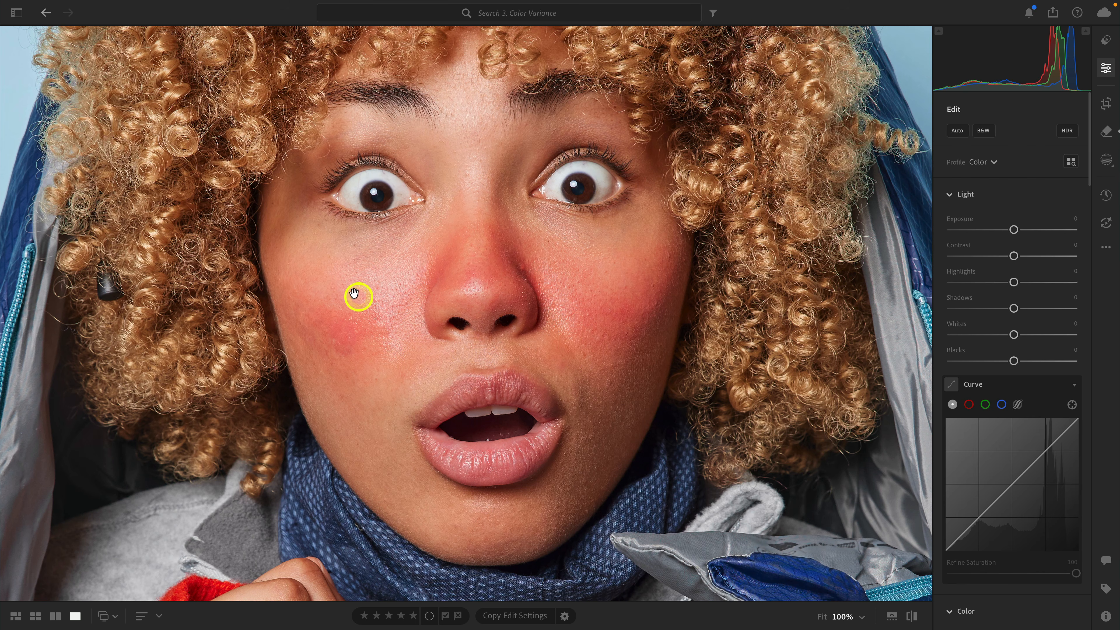
{"action": "left_click", "coordinate": [654, 361]}
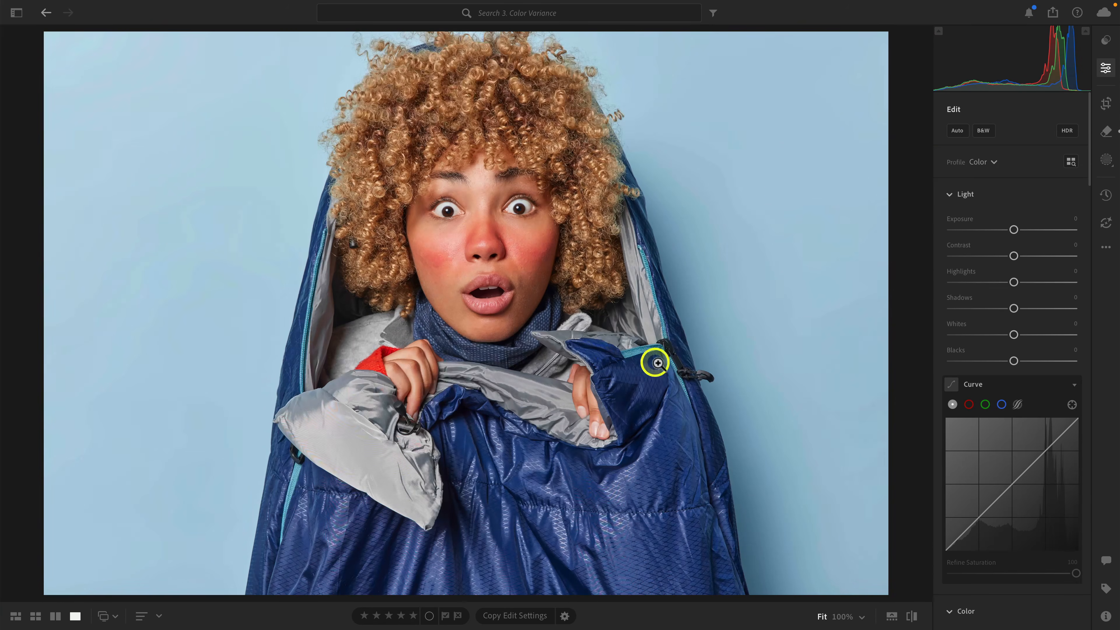
{"action": "scroll", "coordinate": [1020, 333], "scroll_direction": "down", "scroll_amount": 10}
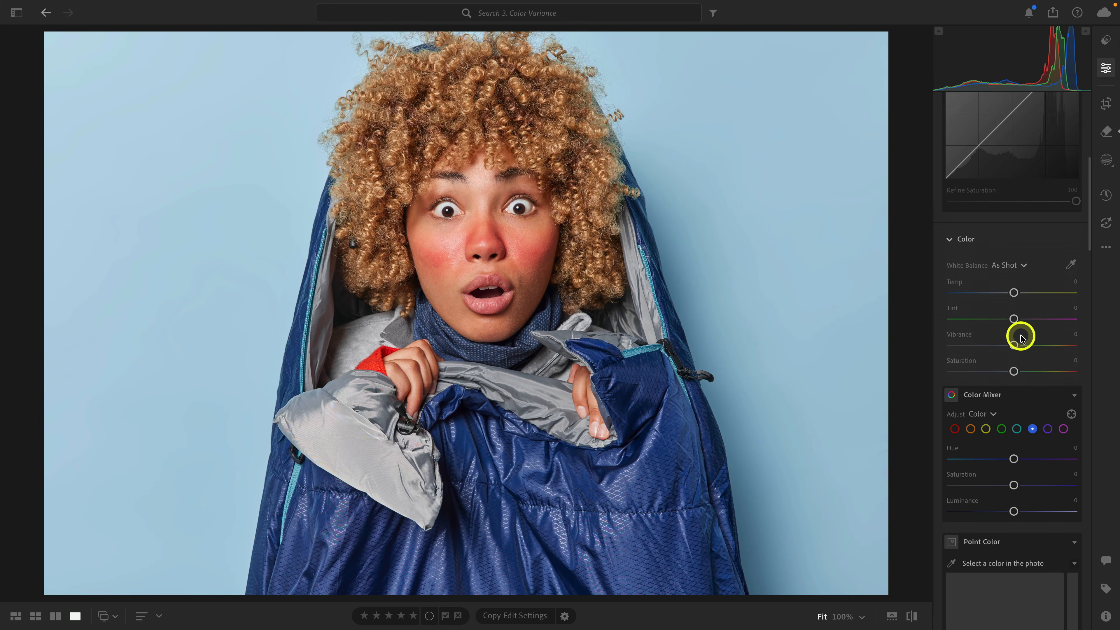
{"action": "scroll", "coordinate": [1020, 335], "scroll_direction": "down", "scroll_amount": 5}
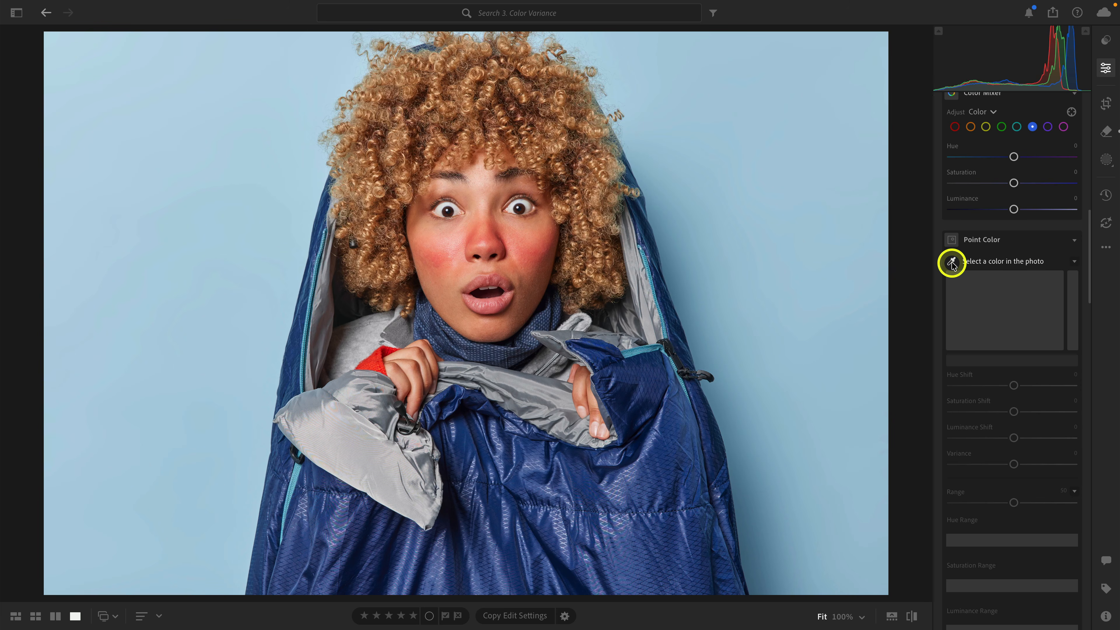
{"action": "left_click", "coordinate": [952, 264]}
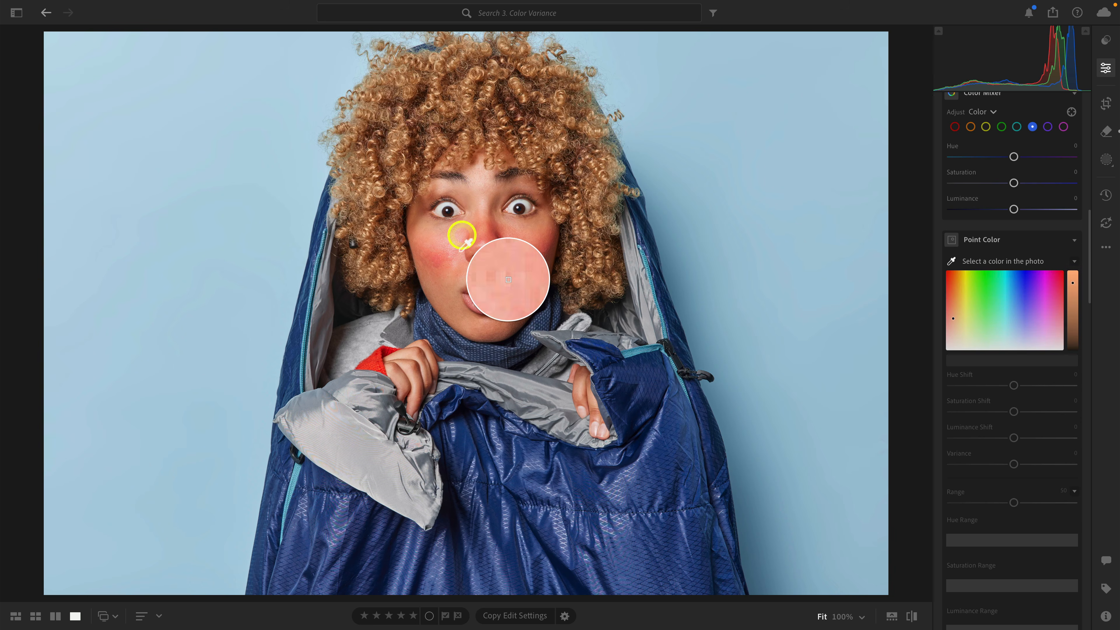
{"action": "left_click", "coordinate": [448, 304]}
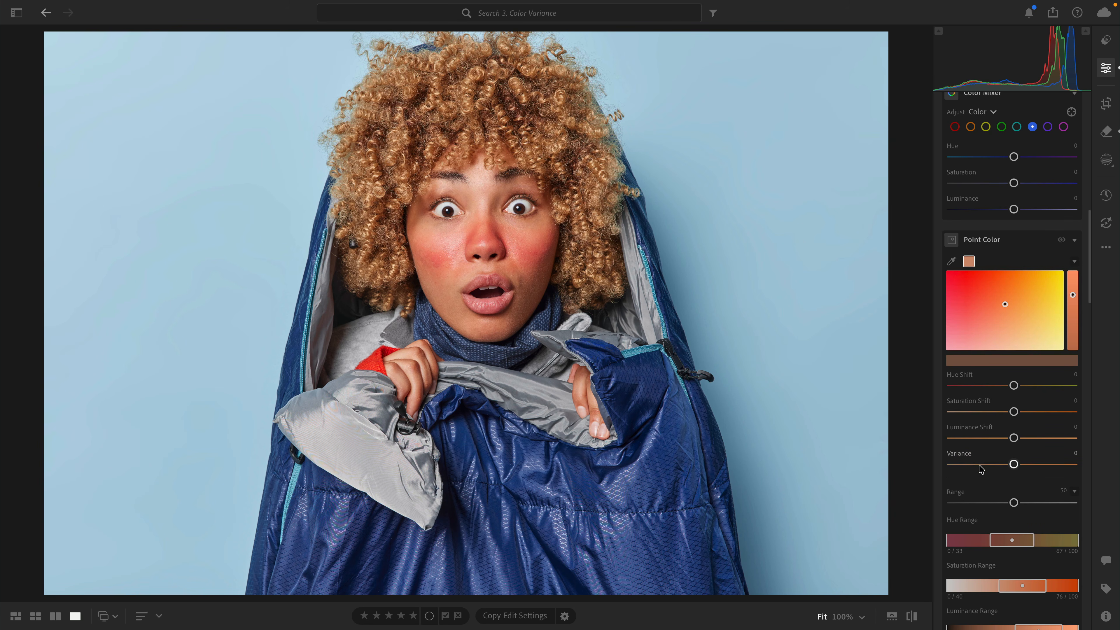
Try raising the sampled color's Variance to +62 and beyond and lowering it to -91, and delete the color swatch.
{"action": "left_click", "coordinate": [1015, 465]}
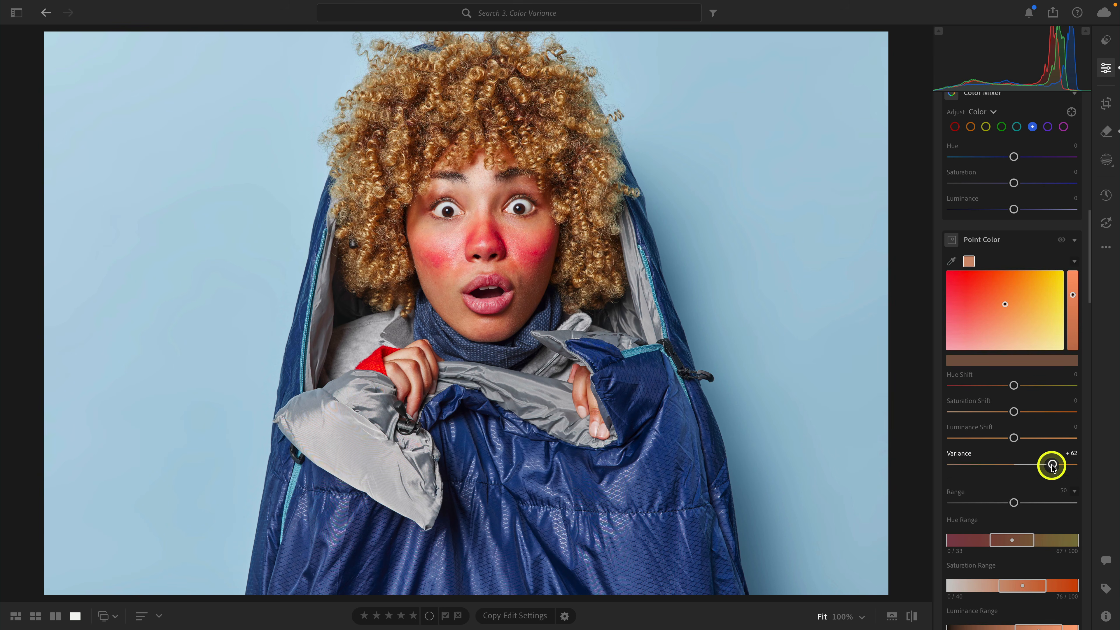
{"action": "left_click_drag", "start_coordinate": [1052, 465], "coordinate": [1064, 464]}
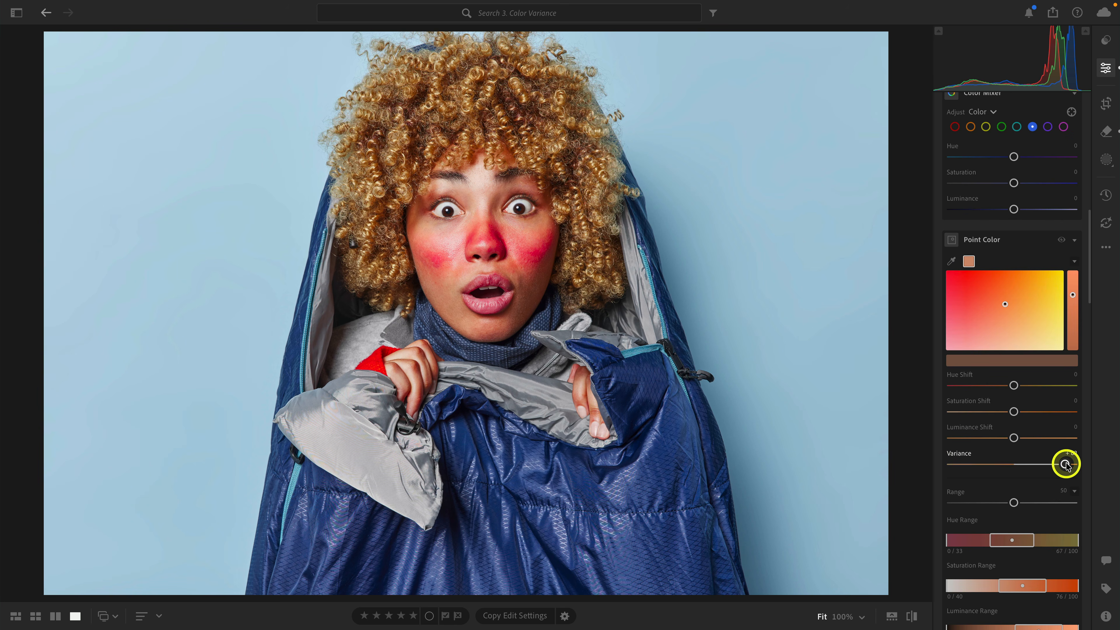
{"action": "left_click_drag", "start_coordinate": [1066, 465], "coordinate": [1026, 464]}
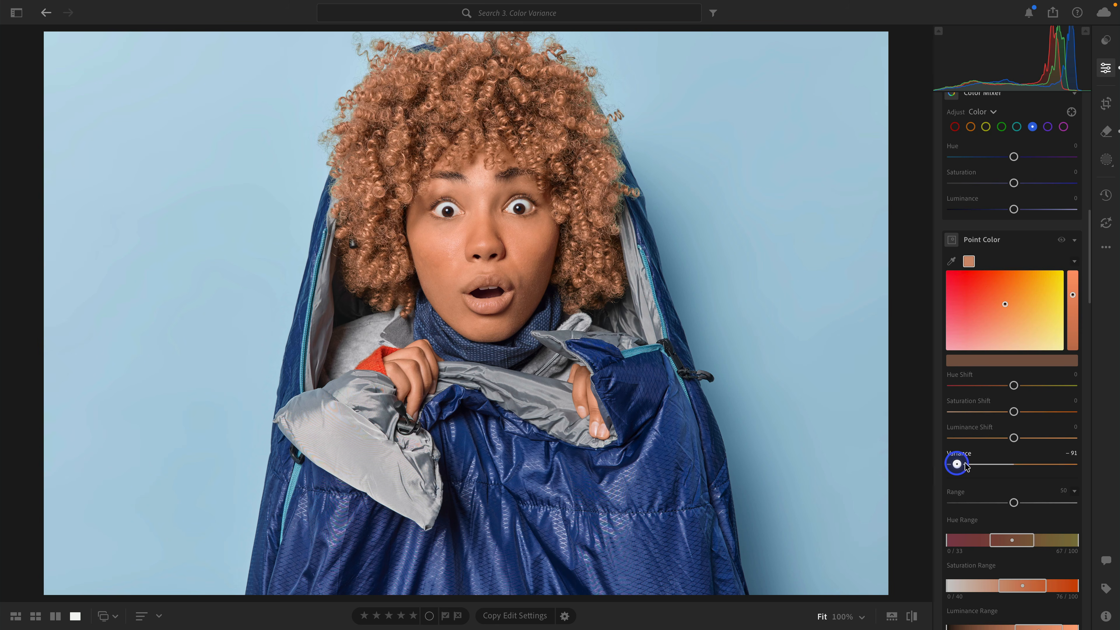
{"action": "left_click_drag", "start_coordinate": [965, 466], "coordinate": [1011, 461]}
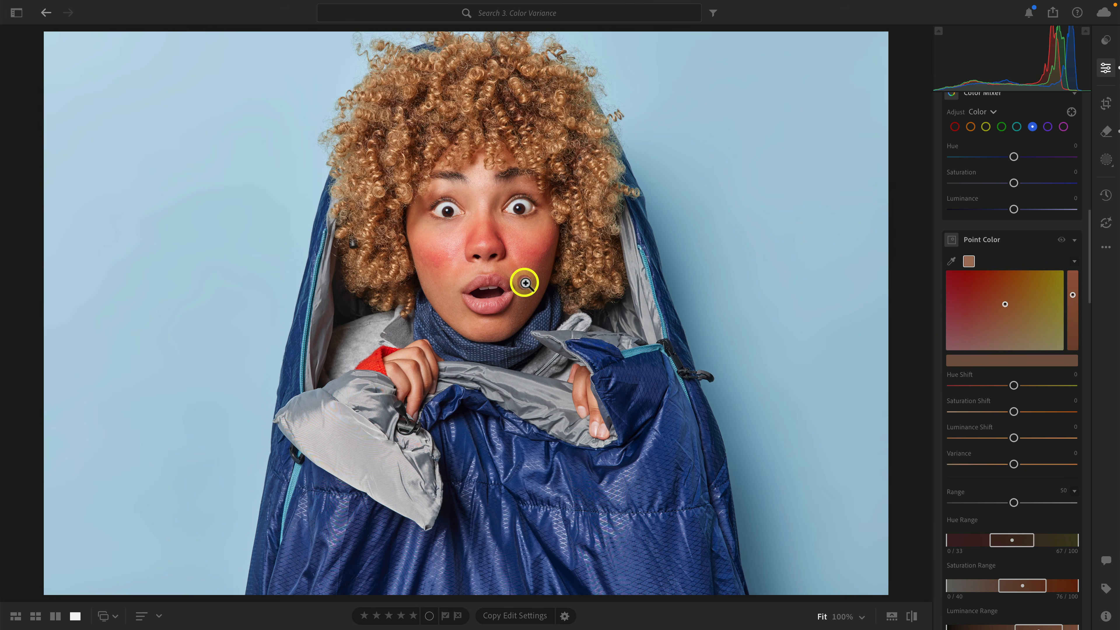
{"action": "right_click", "coordinate": [968, 260]}
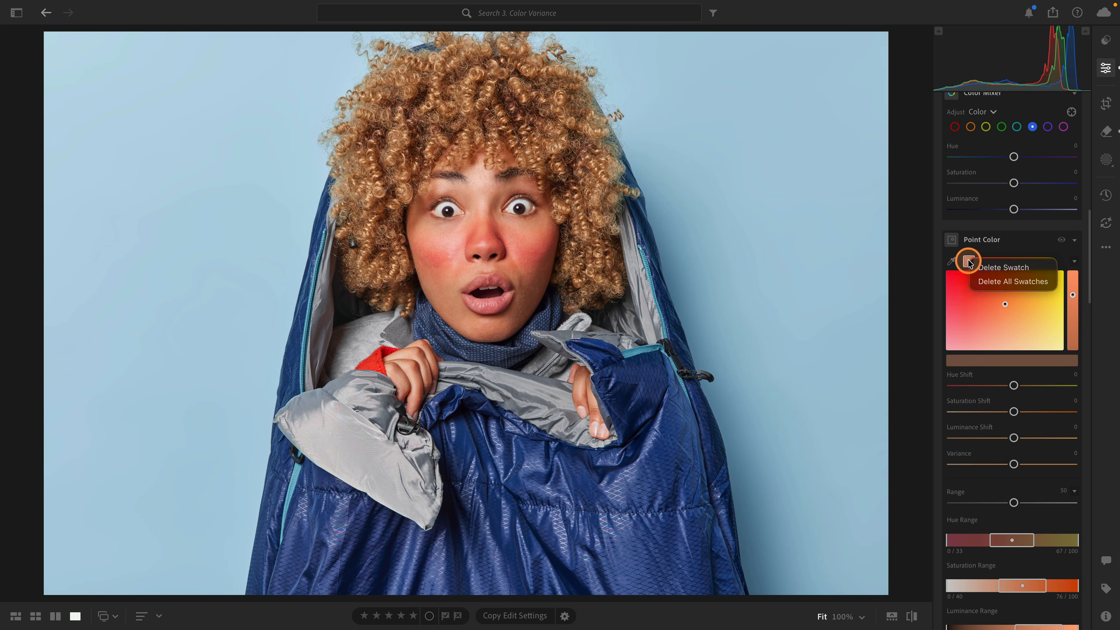
{"action": "left_click", "coordinate": [981, 268]}
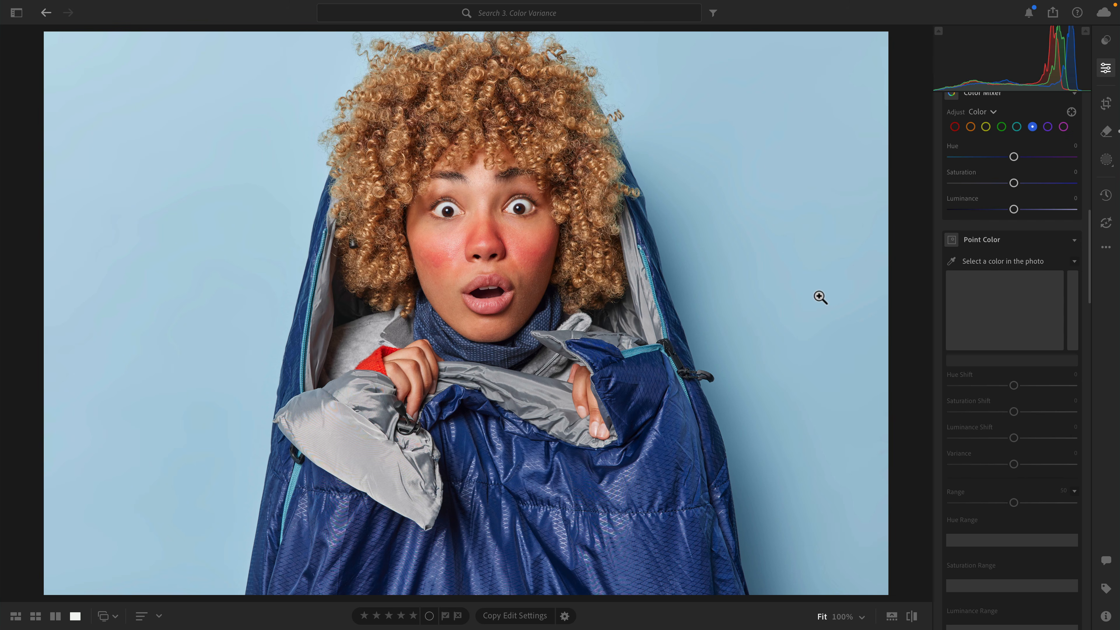
Create a people mask for Person 1 covering only the facial skin.
{"action": "left_click", "coordinate": [1105, 163]}
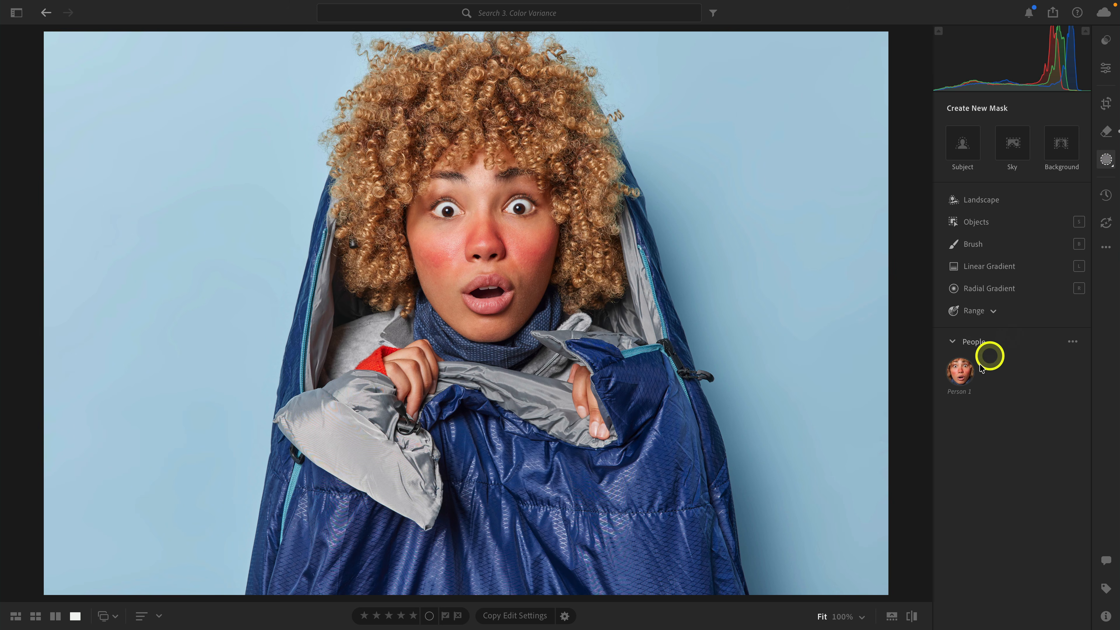
{"action": "left_click", "coordinate": [964, 373]}
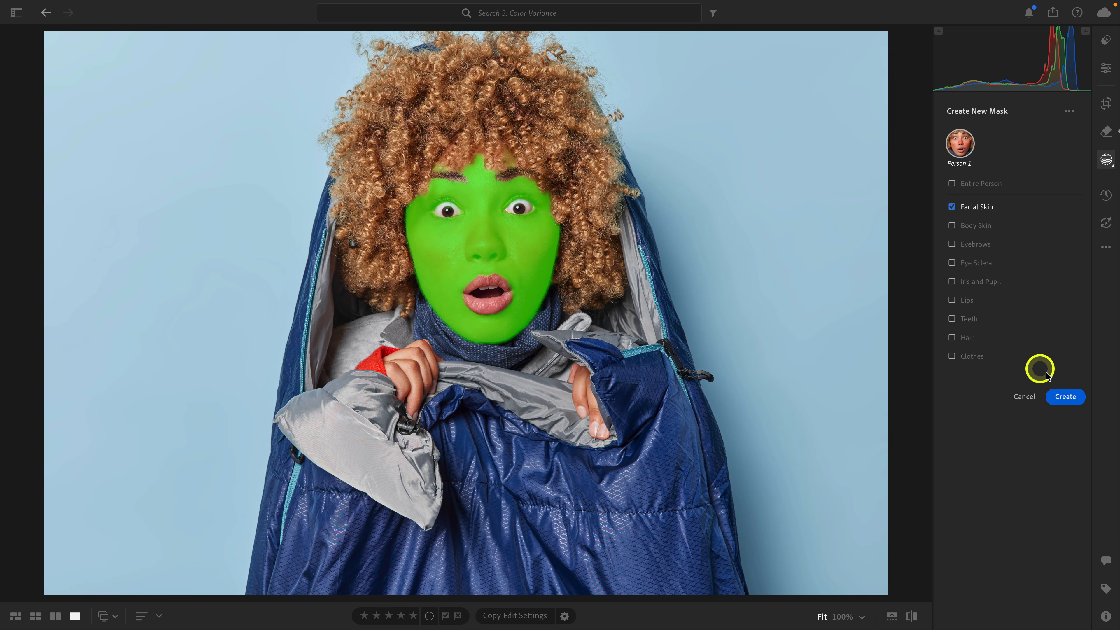
{"action": "left_click", "coordinate": [1067, 396]}
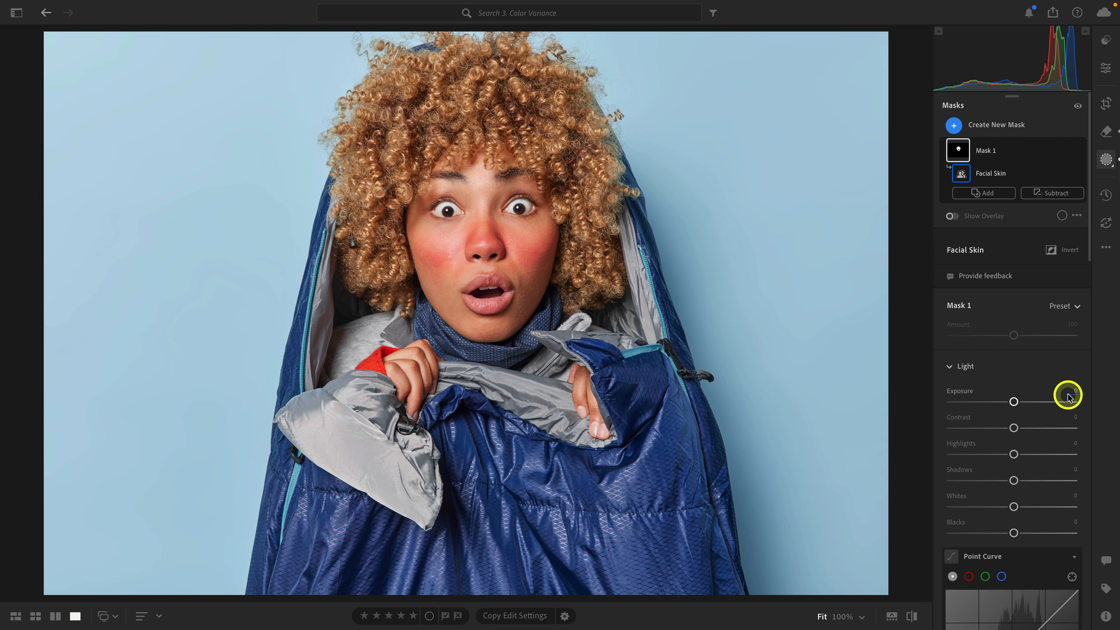
Sample the even skin tone beside the mouth with the facial skin mask's Point Color and set its Variance to -71.
{"action": "scroll", "coordinate": [1068, 395], "scroll_direction": "down", "scroll_amount": 10}
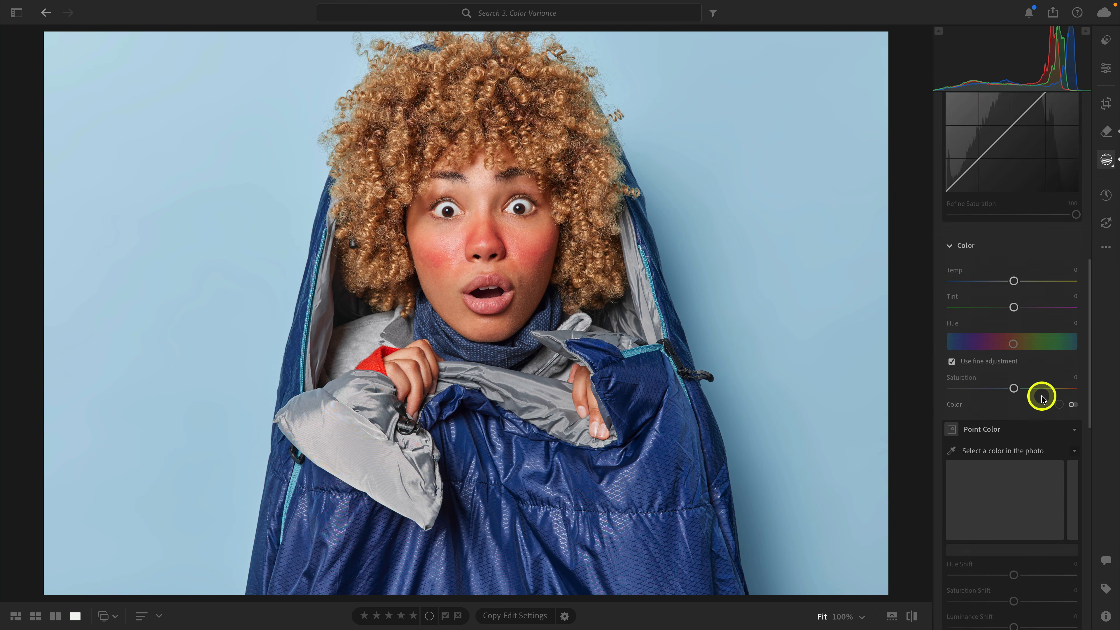
{"action": "scroll", "coordinate": [1042, 396], "scroll_direction": "down", "scroll_amount": 5}
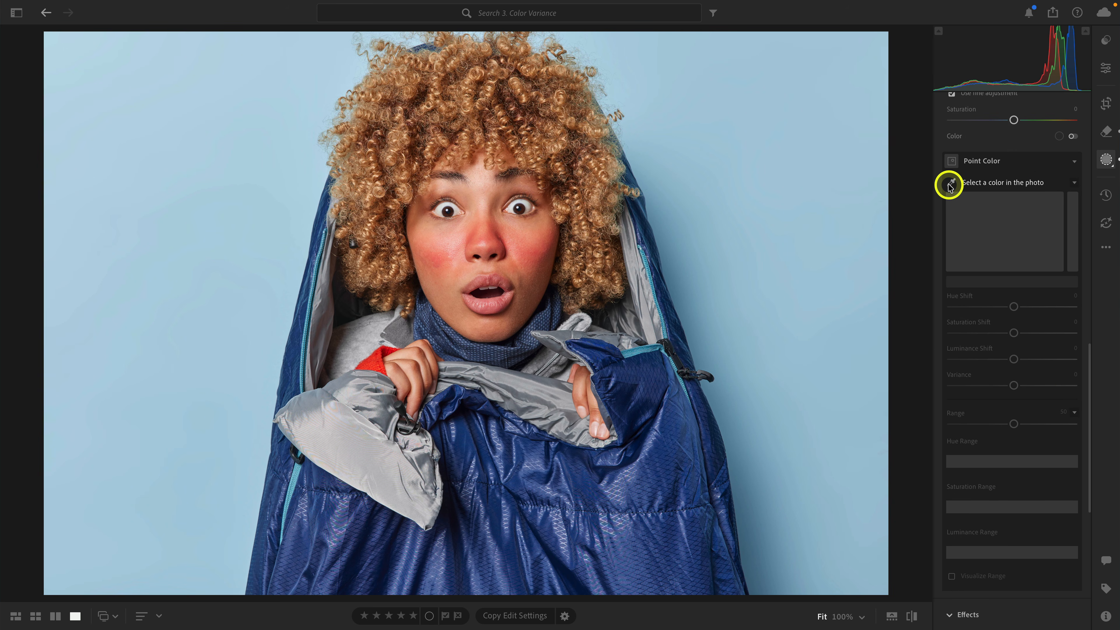
{"action": "left_click", "coordinate": [951, 184]}
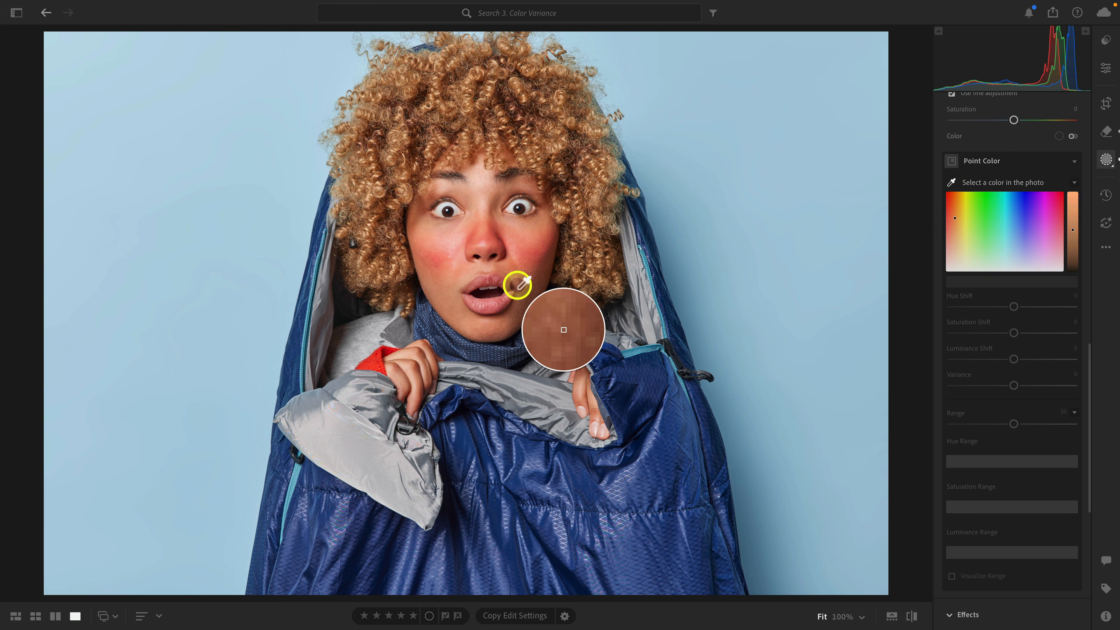
{"action": "left_click", "coordinate": [455, 305]}
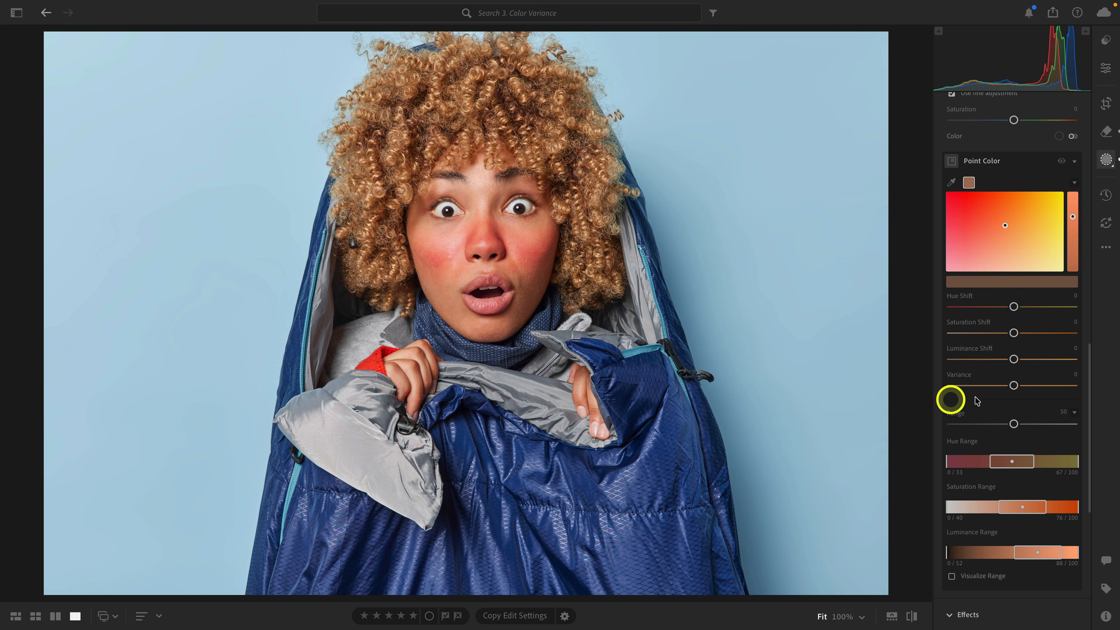
{"action": "left_click_drag", "start_coordinate": [1015, 385], "coordinate": [990, 391]}
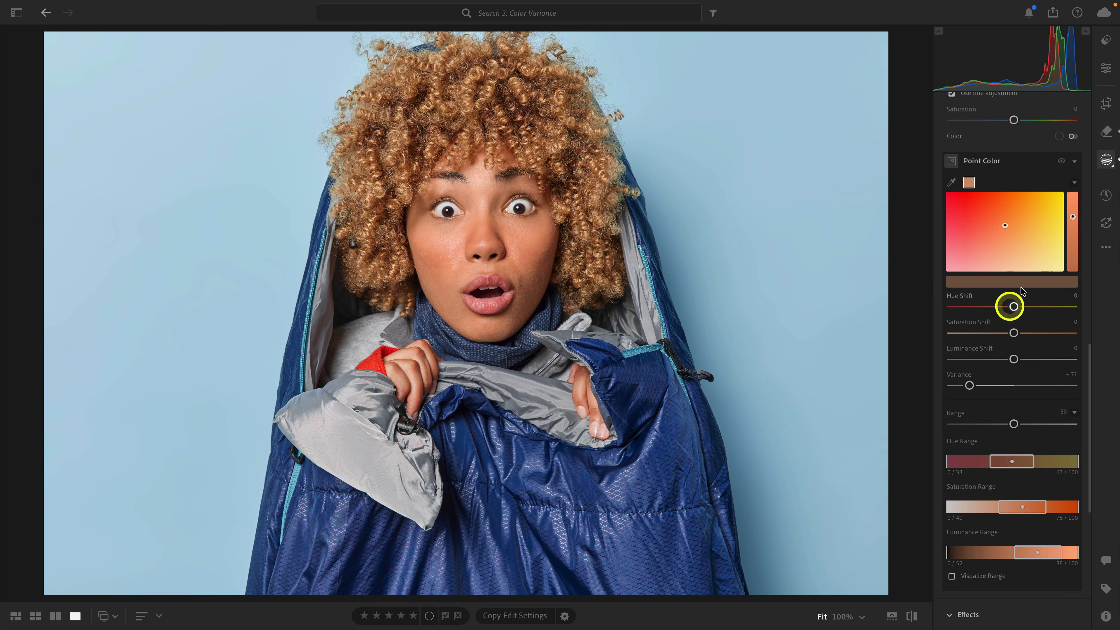
Compare the face with and without the mask's Point Color adjustment.
{"action": "left_click", "coordinate": [1061, 161]}
{"action": "left_click", "coordinate": [1061, 161]}
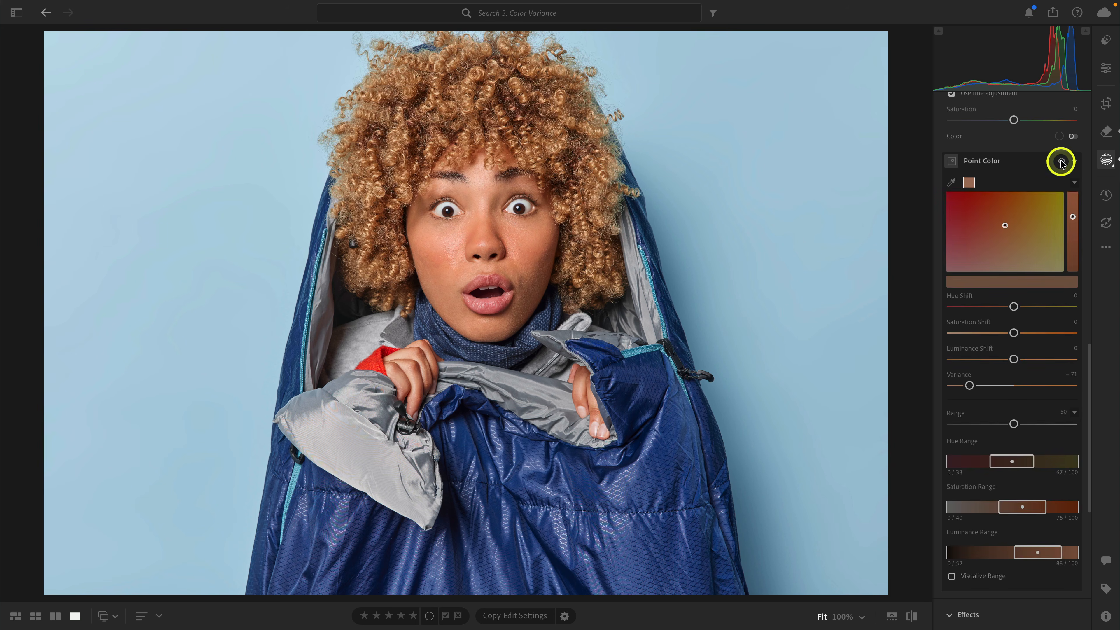
{"action": "left_click", "coordinate": [1061, 161]}
{"action": "left_click", "coordinate": [1061, 161]}
{"action": "left_click", "coordinate": [1061, 161]}
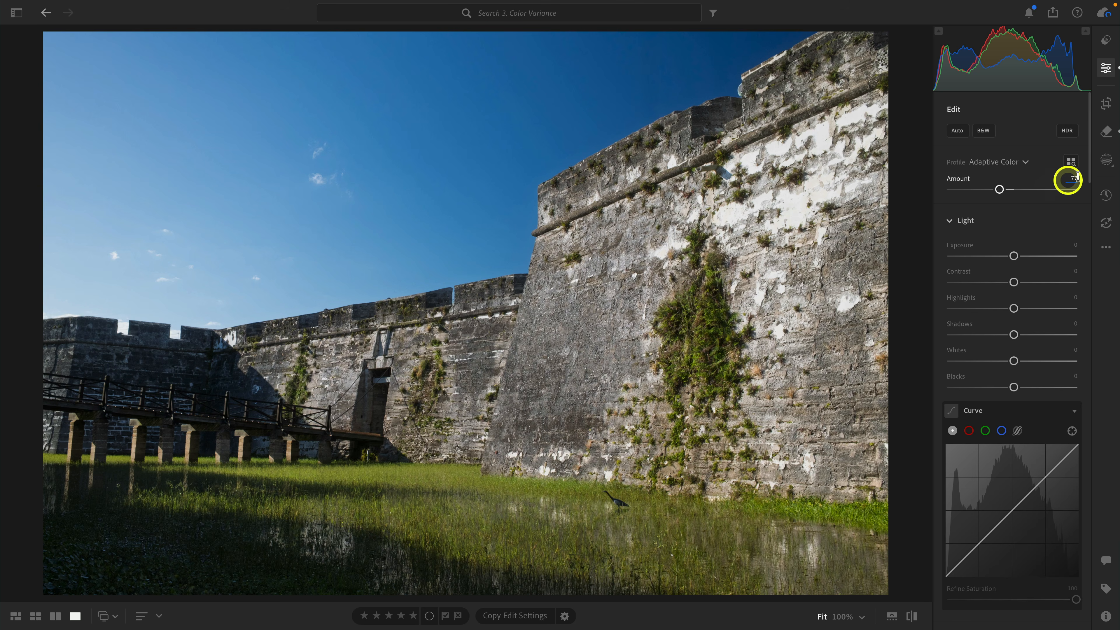
Create a sky mask on the stone fort photo and sample the mid-sky blue with Point Color.
{"action": "left_click", "coordinate": [1104, 162]}
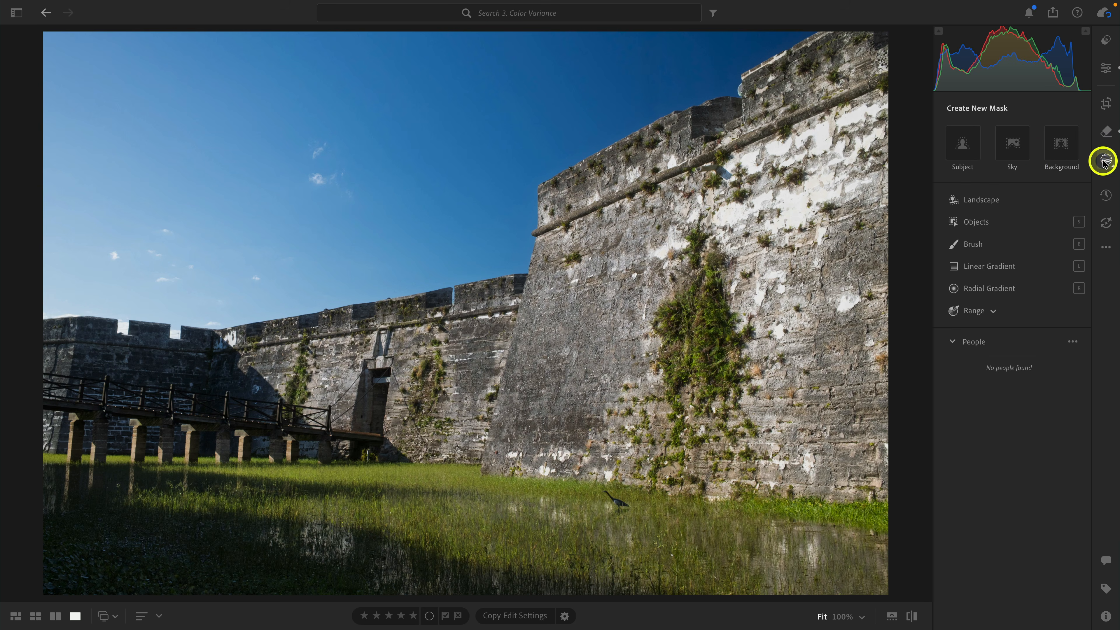
{"action": "left_click", "coordinate": [1023, 153]}
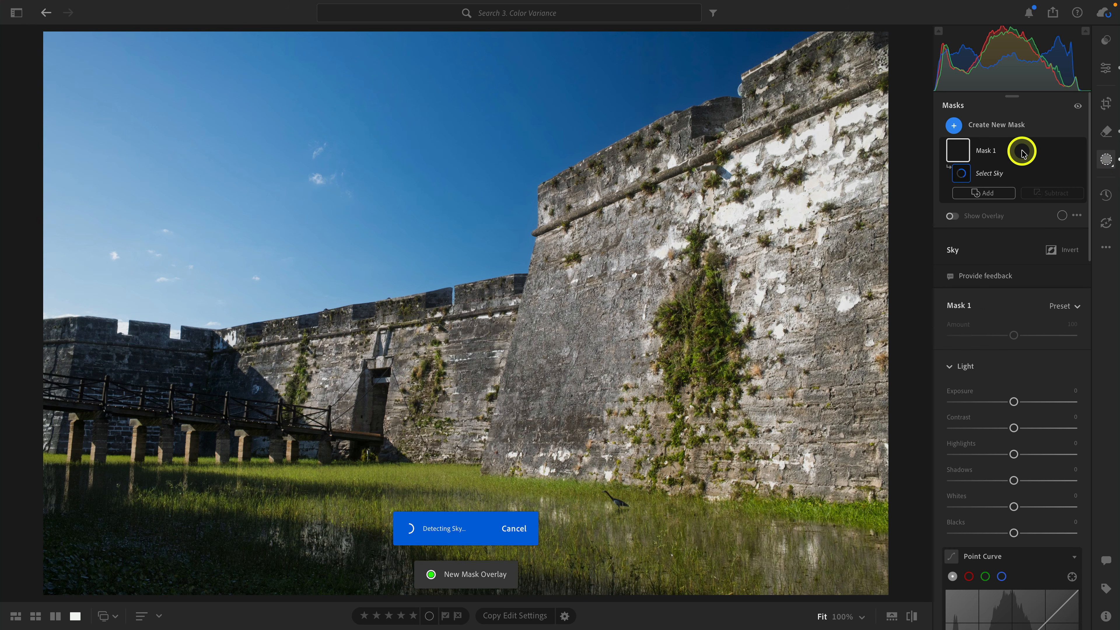
{"action": "scroll", "coordinate": [1023, 153], "scroll_direction": "down", "scroll_amount": 15}
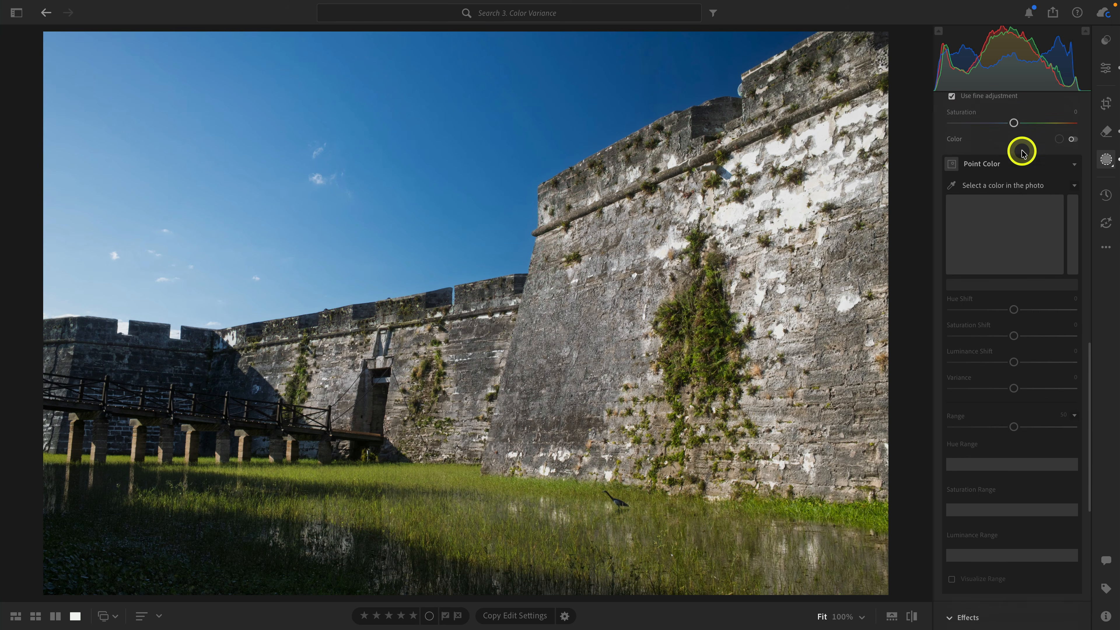
{"action": "left_click", "coordinate": [951, 138]}
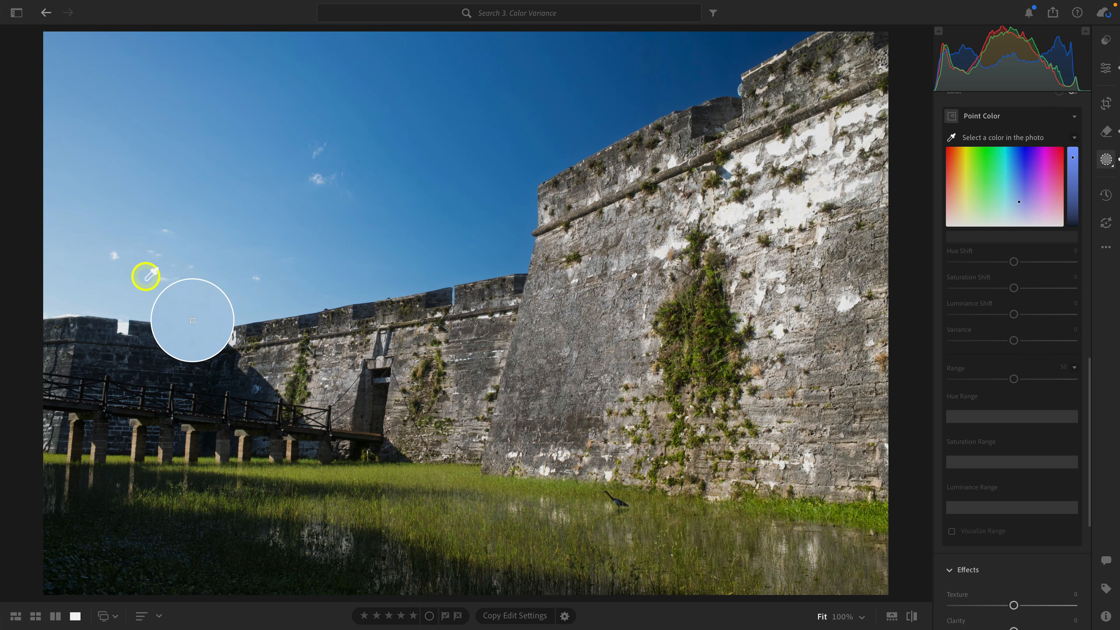
{"action": "left_click", "coordinate": [410, 212]}
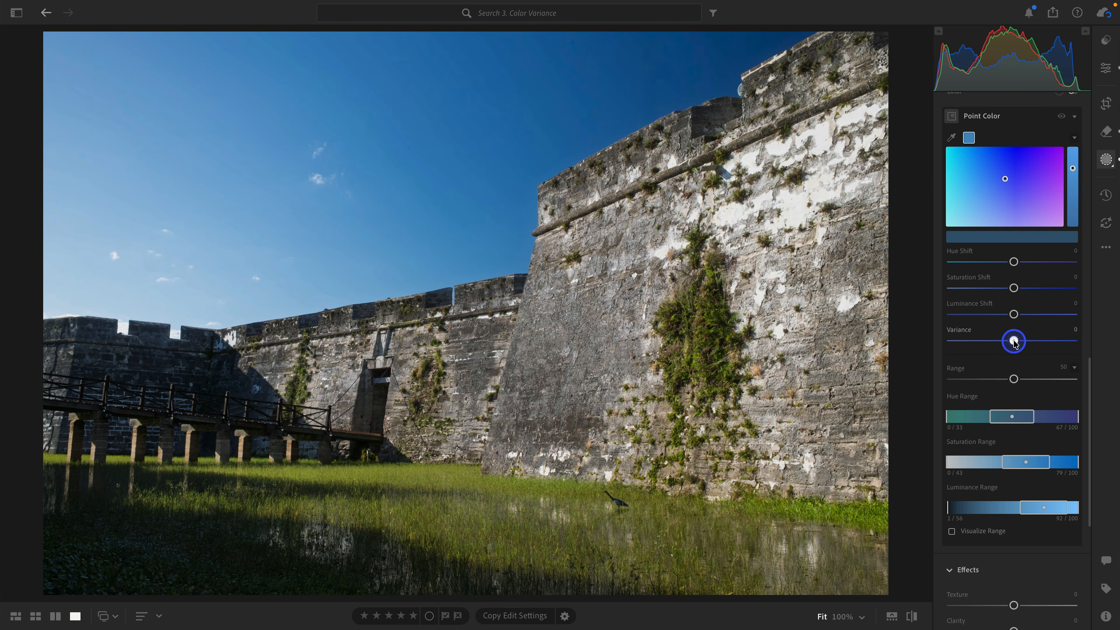
Try the sampled sky blue's Variance at +100 and set it to -65 to even out the sky.
{"action": "left_click_drag", "start_coordinate": [1014, 342], "coordinate": [1073, 336]}
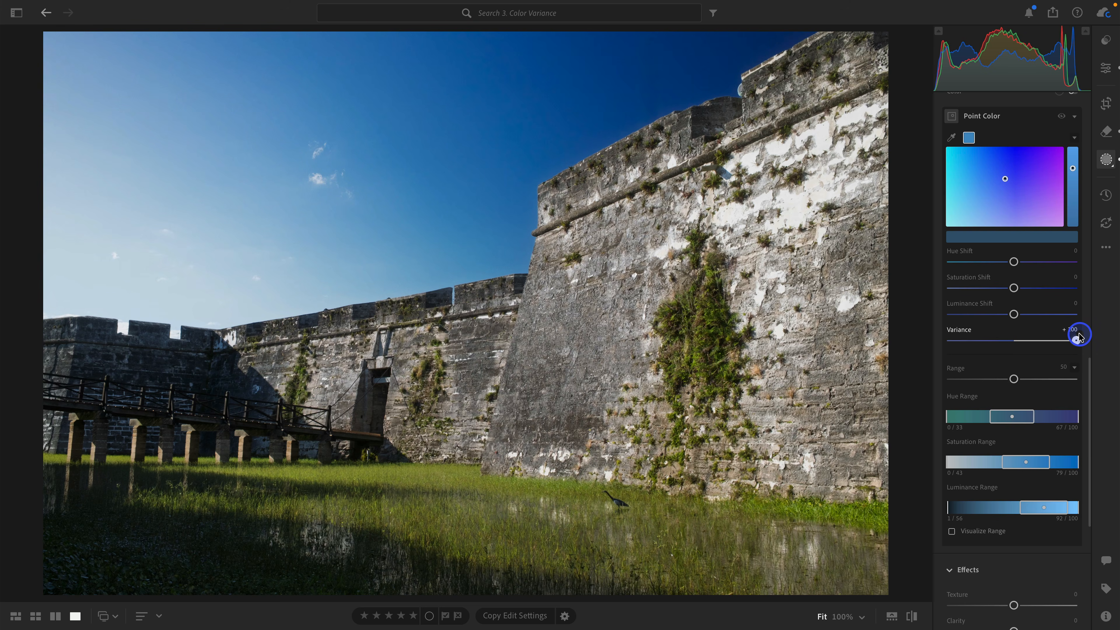
{"action": "left_click_drag", "start_coordinate": [1076, 340], "coordinate": [975, 352]}
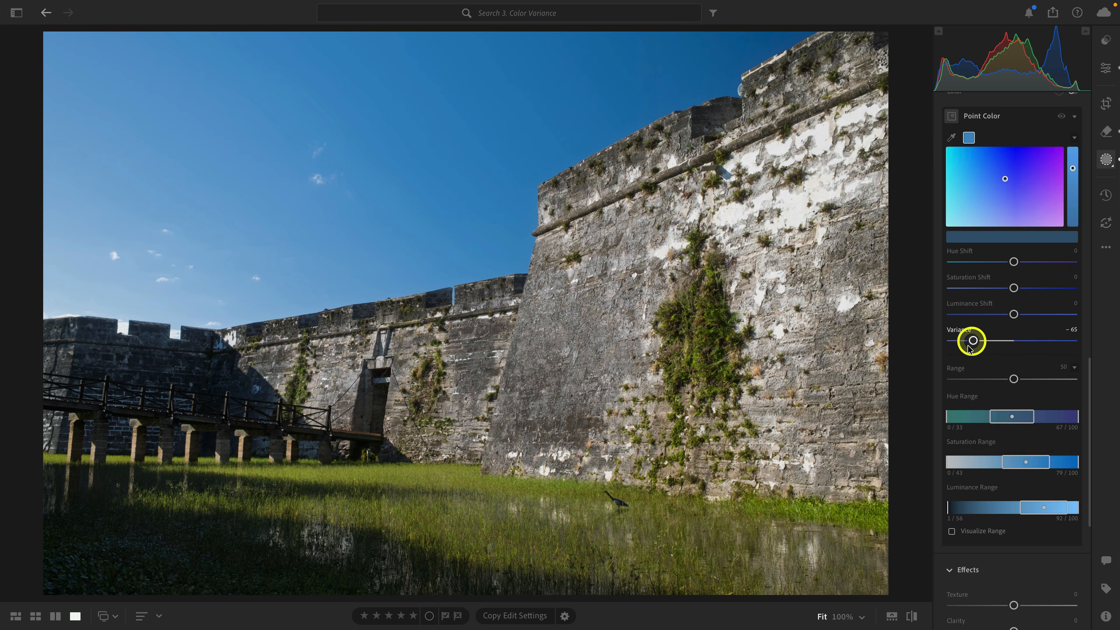
{"action": "scroll", "coordinate": [992, 353], "scroll_direction": "up", "scroll_amount": 8}
{"action": "scroll", "coordinate": [993, 355], "scroll_direction": "down", "scroll_amount": 9}
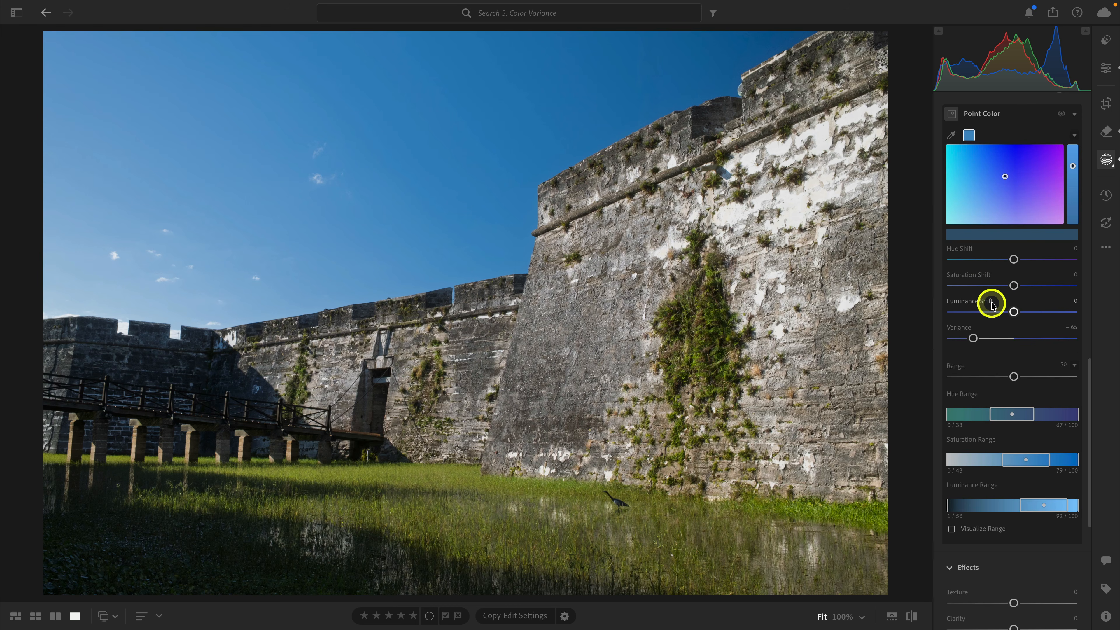
Add a second sky mask to the fort photo.
{"action": "scroll", "coordinate": [990, 303], "scroll_direction": "up", "scroll_amount": 15}
{"action": "left_click", "coordinate": [987, 123]}
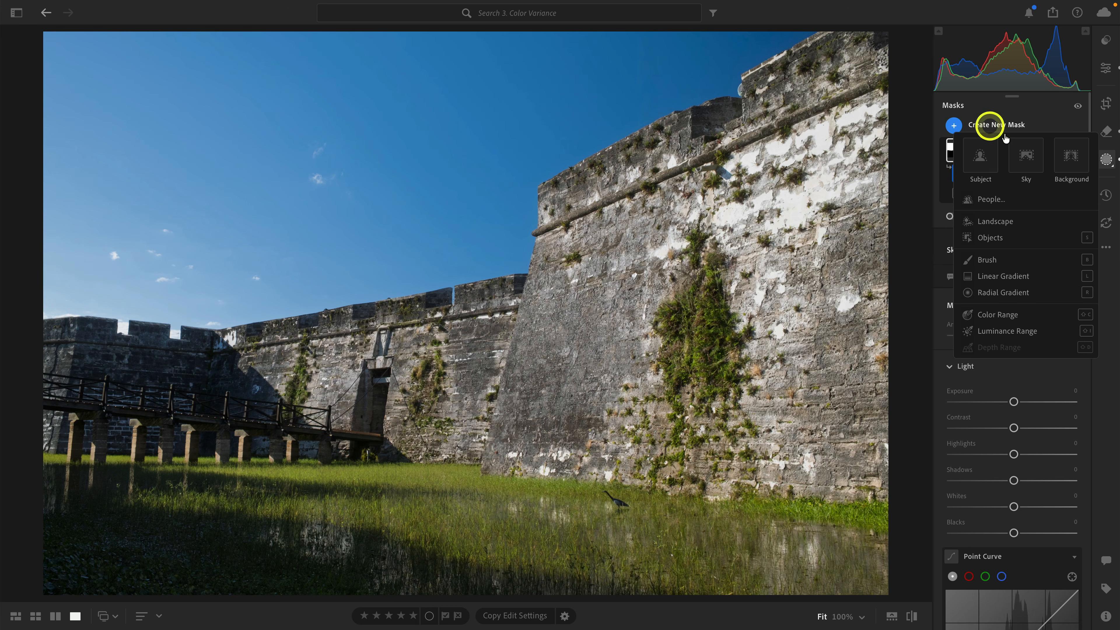
{"action": "left_click", "coordinate": [1019, 146]}
Sample the sky's blue in the second mask's Point Color and set Hue Shift +19, Saturation Shift +12 and Luminance Shift +6.
{"action": "scroll", "coordinate": [1019, 268], "scroll_direction": "down", "scroll_amount": 12}
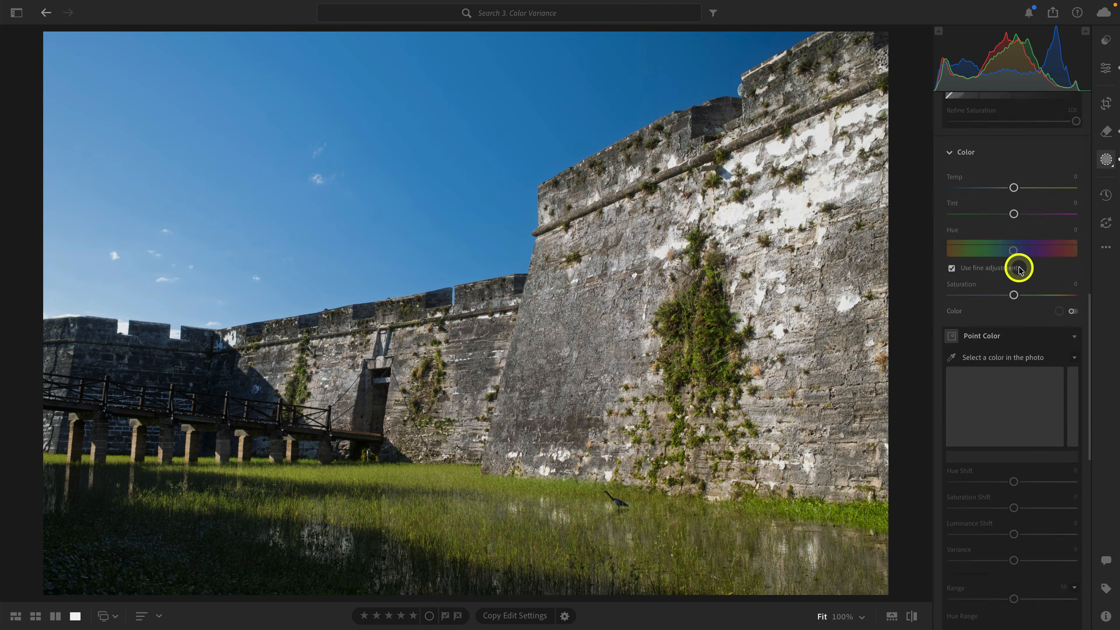
{"action": "scroll", "coordinate": [1018, 268], "scroll_direction": "up", "scroll_amount": 1}
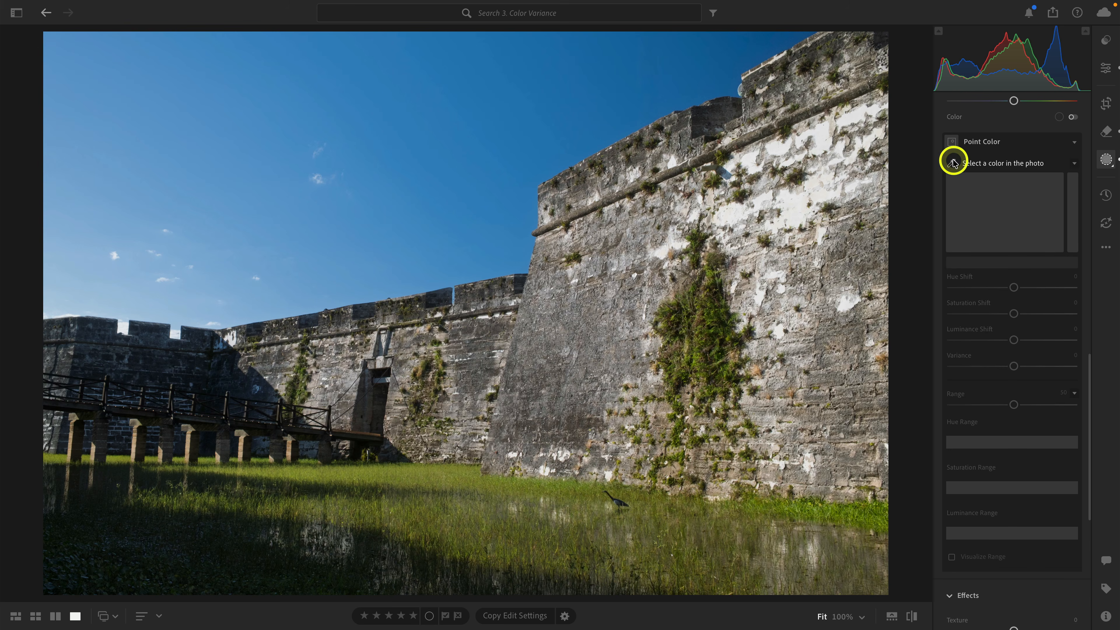
{"action": "left_click", "coordinate": [951, 163]}
{"action": "left_click", "coordinate": [460, 155]}
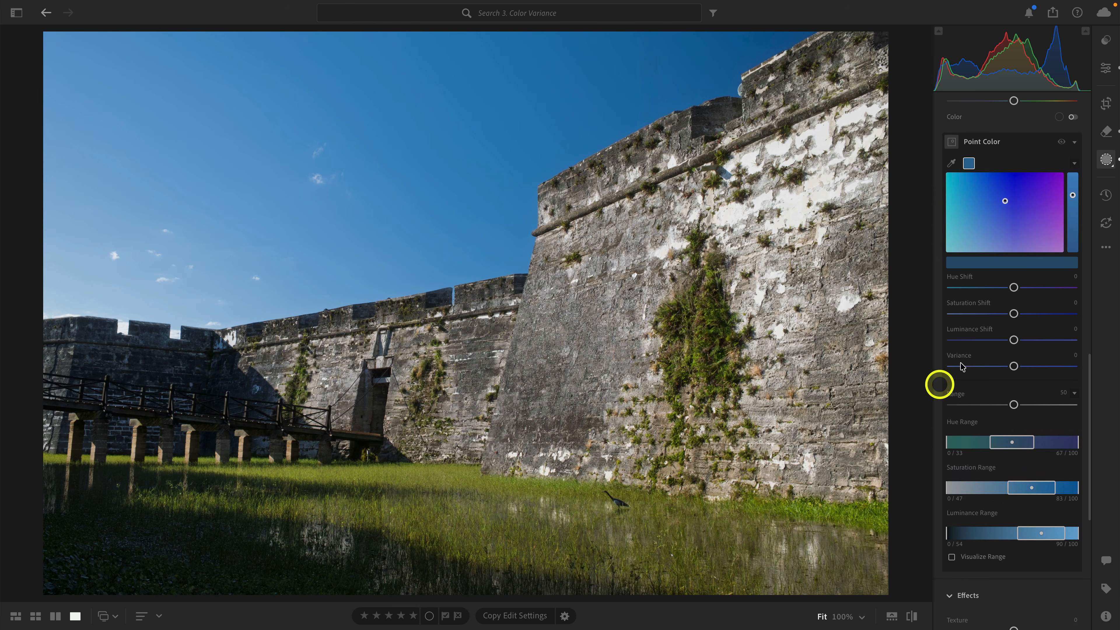
{"action": "mouse_move", "coordinate": [1015, 292]}
{"action": "left_mouse_down"}
{"action": "mouse_move", "coordinate": [1023, 292]}
{"action": "mouse_move", "coordinate": [1018, 342]}
{"action": "left_mouse_up"}
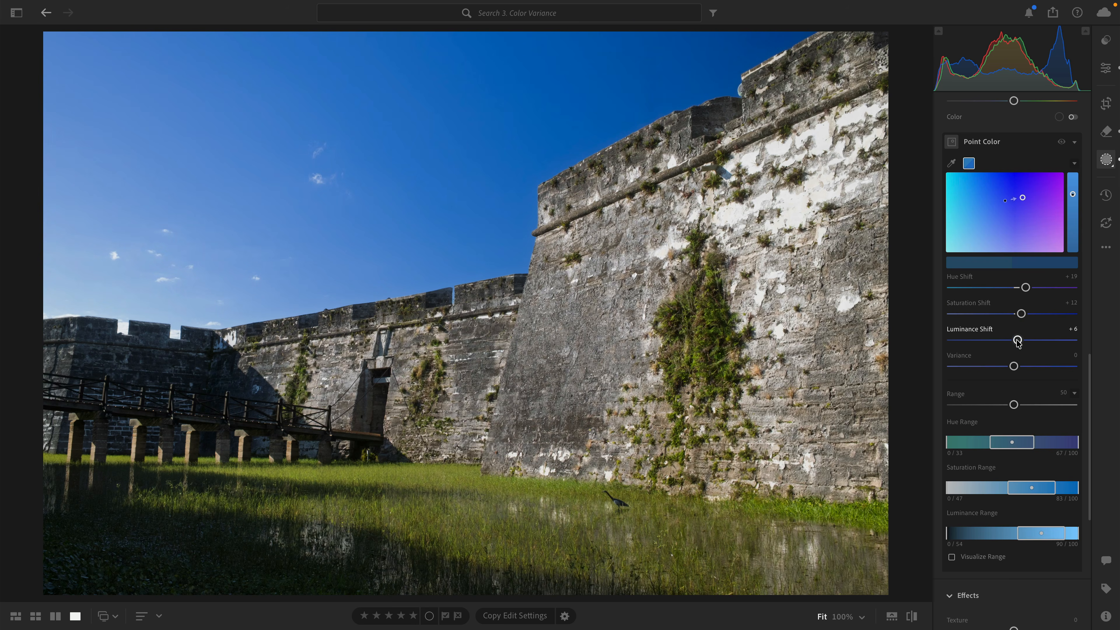
Compare the fort photo with all masks switched off and on.
{"action": "scroll", "coordinate": [1017, 342], "scroll_direction": "up", "scroll_amount": 15}
{"action": "left_click", "coordinate": [1078, 111]}
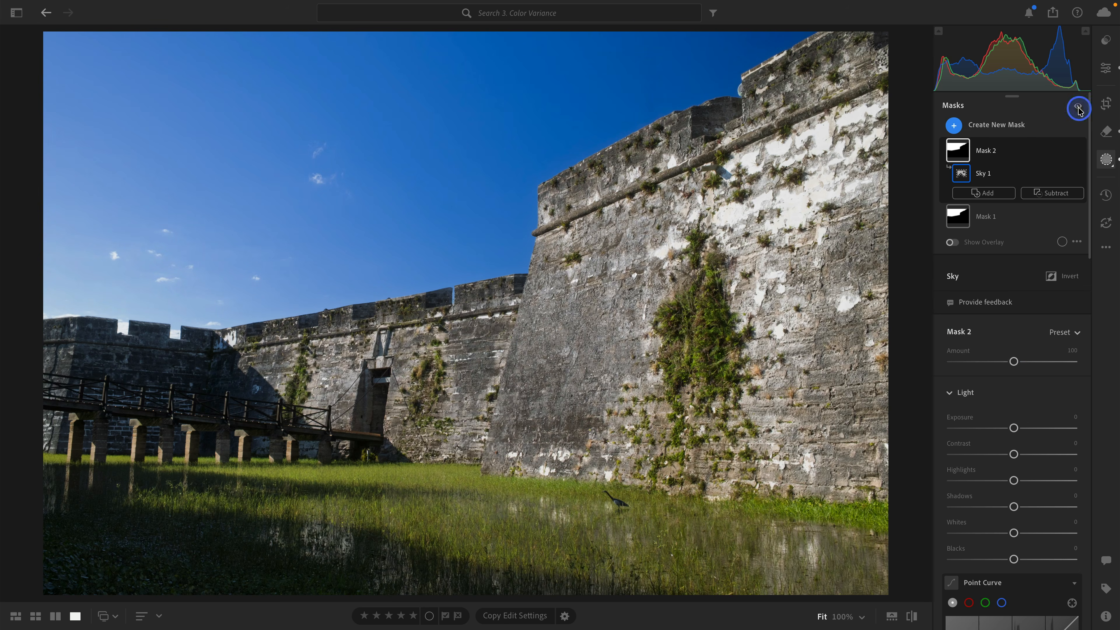
{"action": "left_click", "coordinate": [1079, 108]}
{"action": "left_click", "coordinate": [1079, 109]}
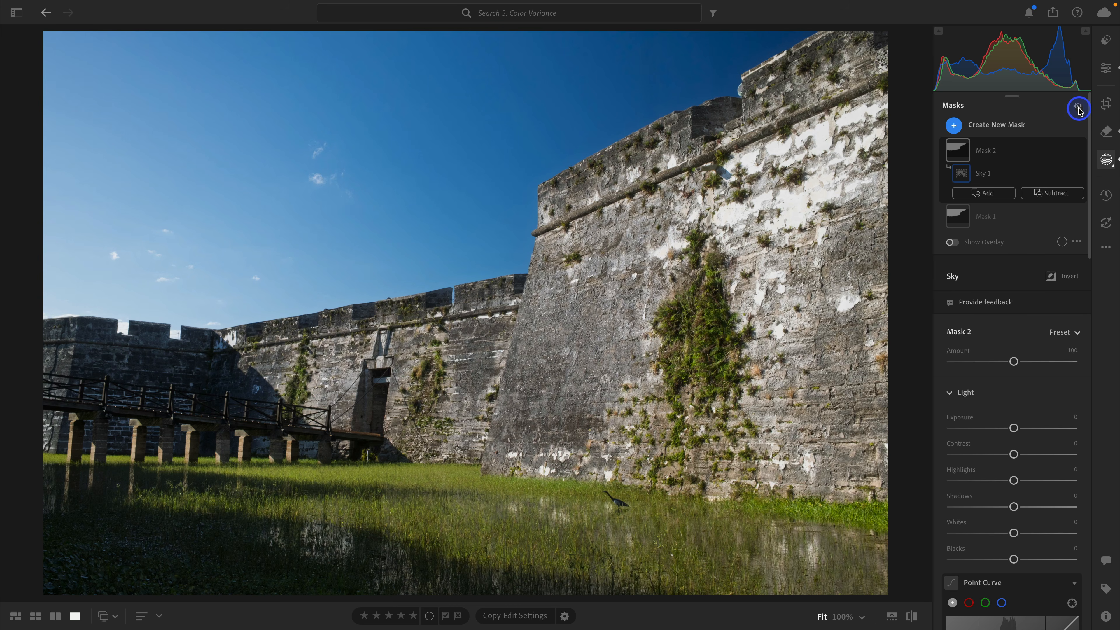
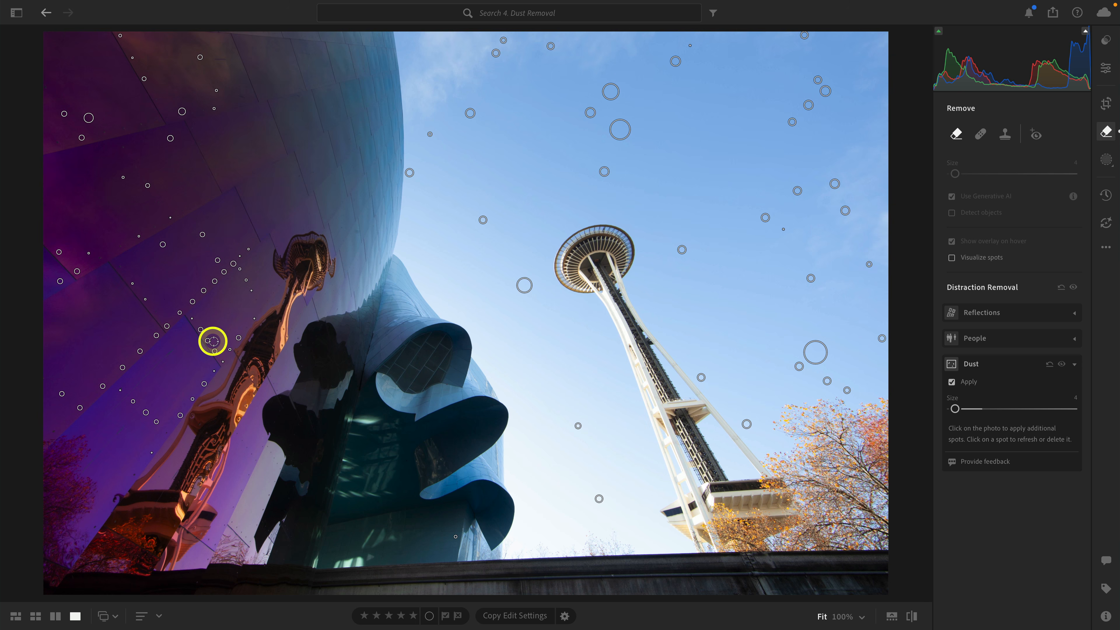
Delete three detected dust spots on the purple building facade individually, and the remaining ones there with an area selection across the building.
{"action": "left_click", "coordinate": [182, 111]}
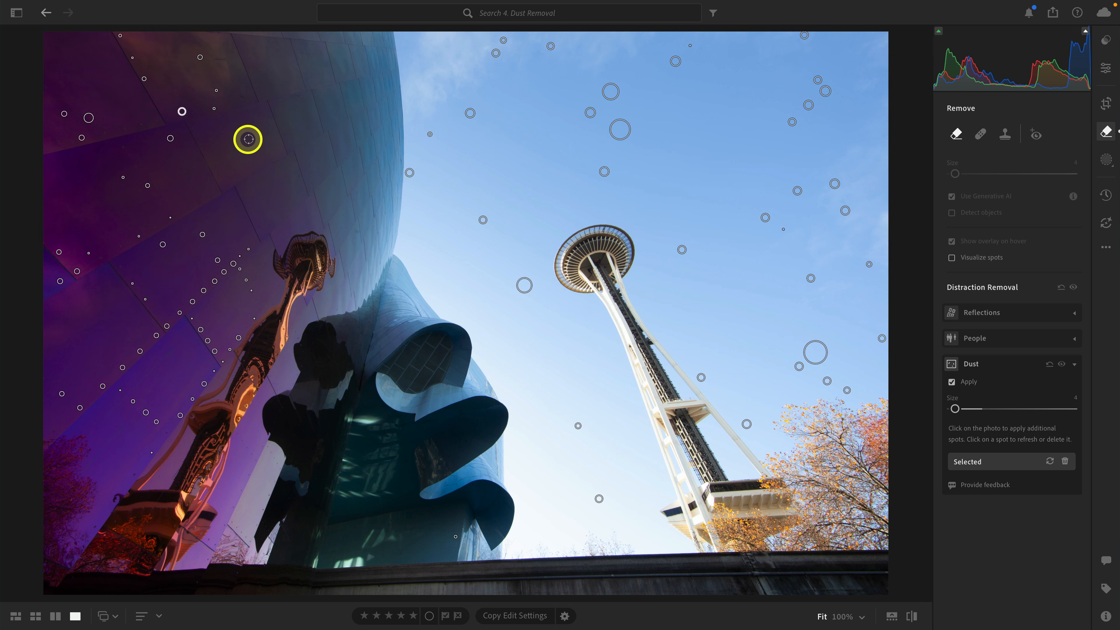
{"action": "key", "text": "Delete"}
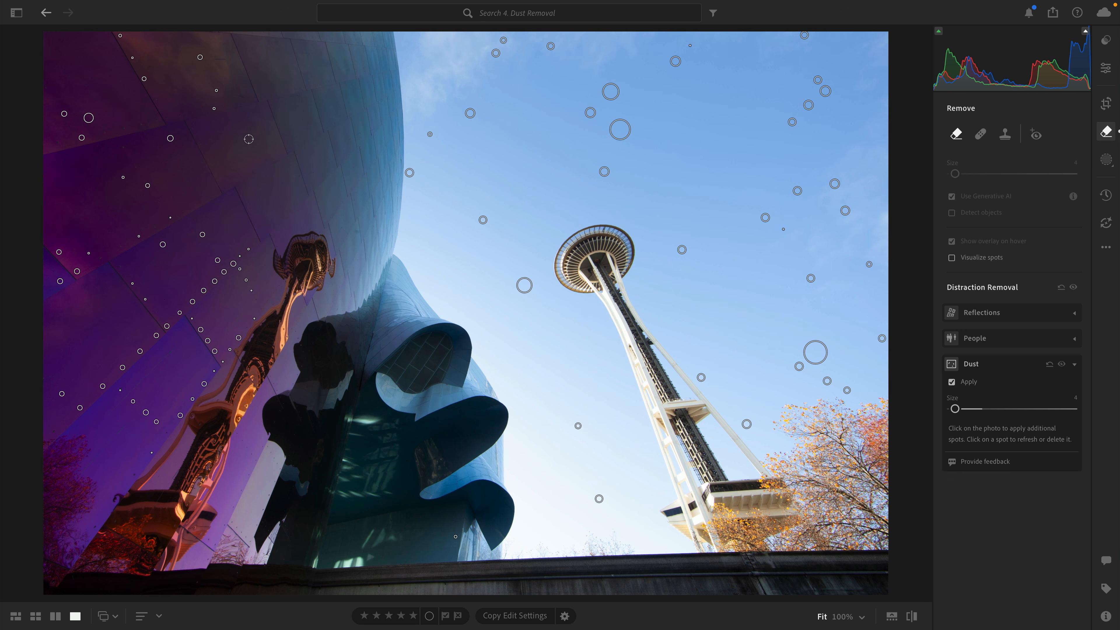
{"action": "right_click", "coordinate": [170, 138]}
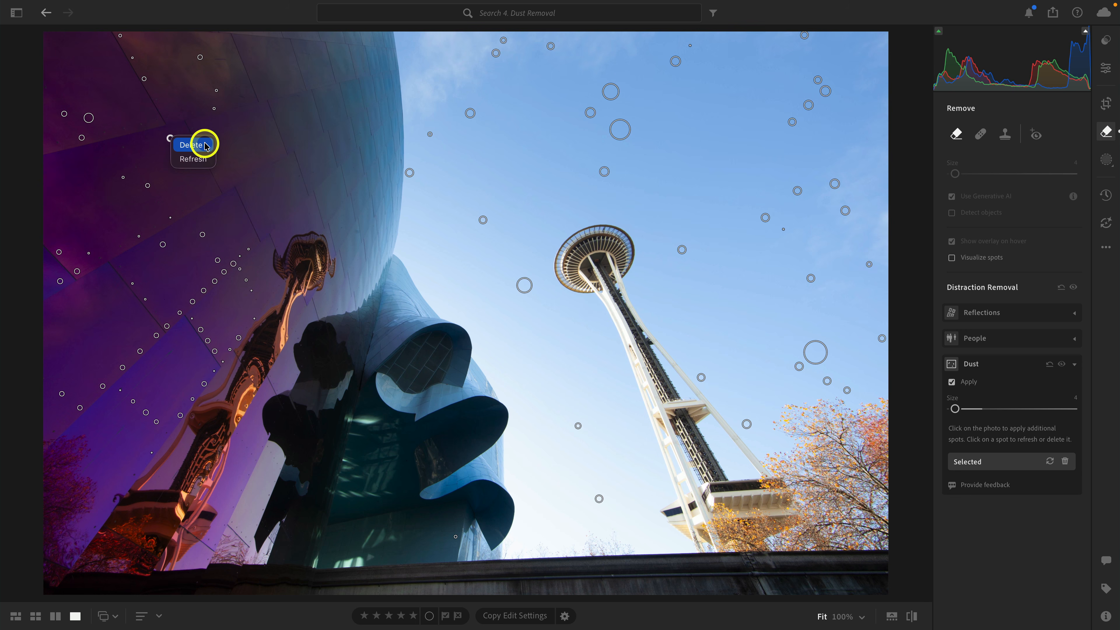
{"action": "left_click", "coordinate": [206, 145]}
{"action": "left_click", "coordinate": [95, 125]}
{"action": "left_click", "coordinate": [89, 119]}
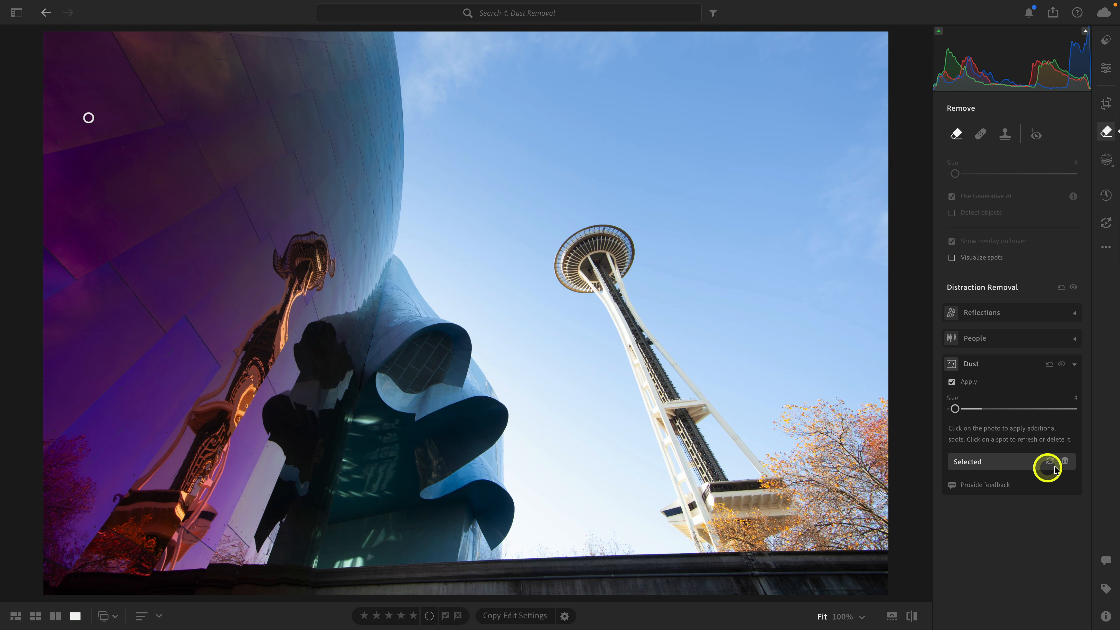
{"action": "left_click", "coordinate": [1065, 463]}
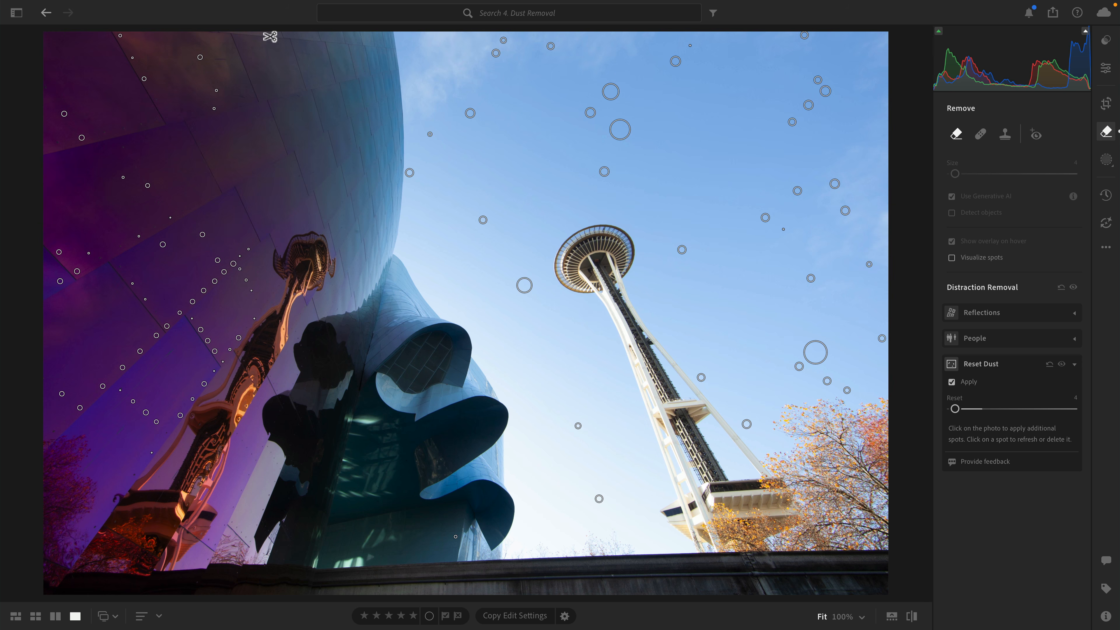
{"action": "left_click_drag", "start_coordinate": [267, 35], "coordinate": [37, 529]}
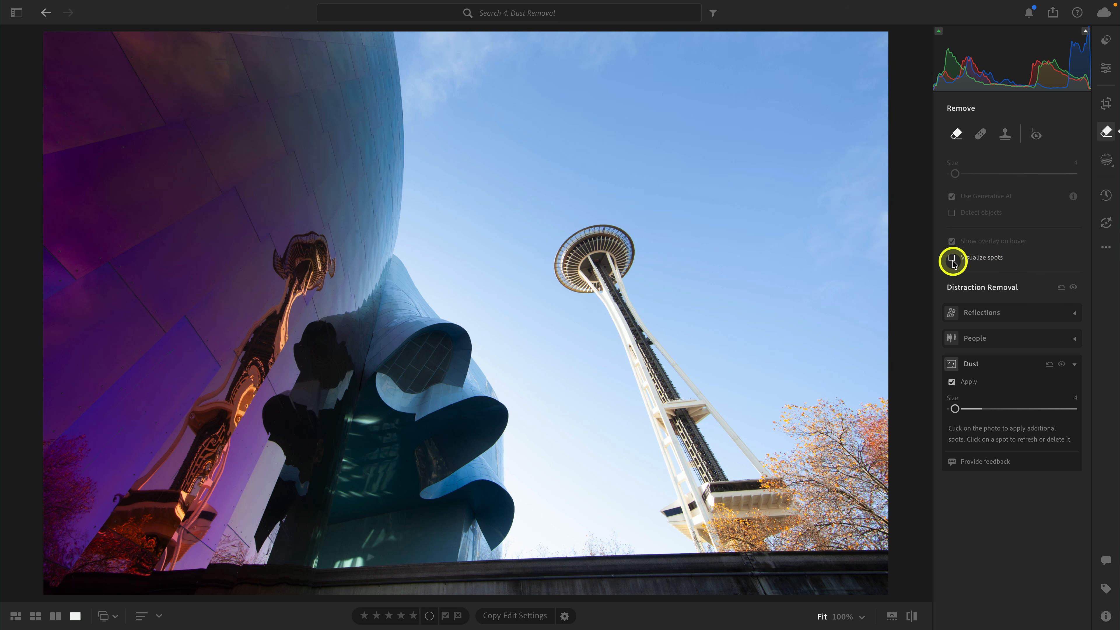
Visualize spots at Threshold 100 and add seven dust removal spots of Size 6 over leftover specks in the sky.
{"action": "left_click", "coordinate": [1040, 260]}
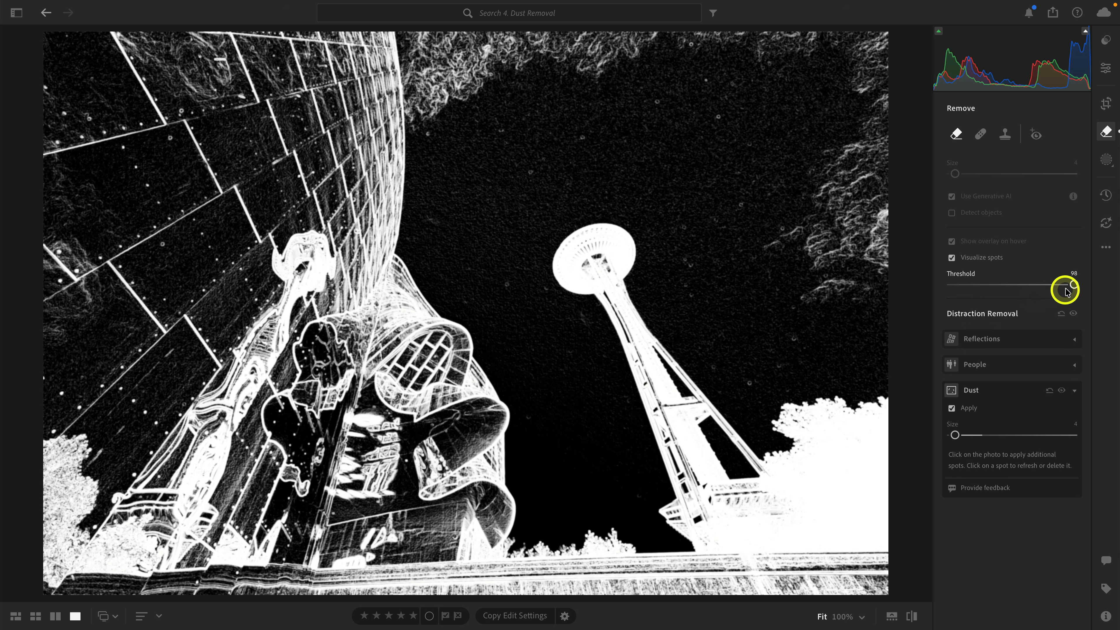
{"action": "mouse_move", "coordinate": [1074, 286]}
{"action": "left_mouse_down"}
{"action": "mouse_move", "coordinate": [1025, 291]}
{"action": "mouse_move", "coordinate": [1078, 291]}
{"action": "left_mouse_up"}
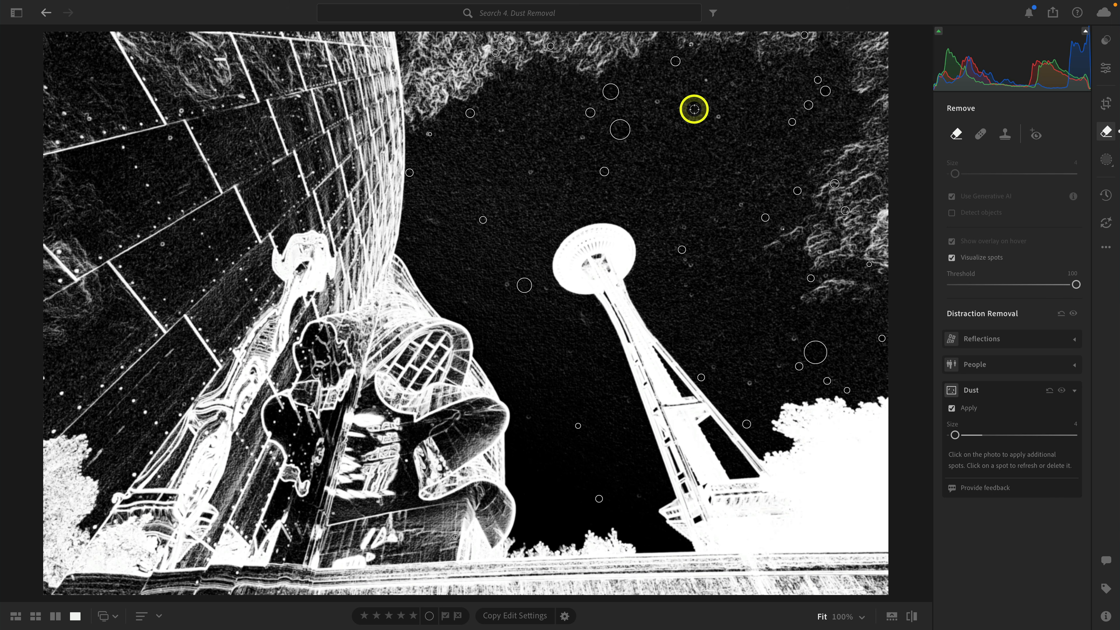
{"action": "key", "text": "bracketright"}
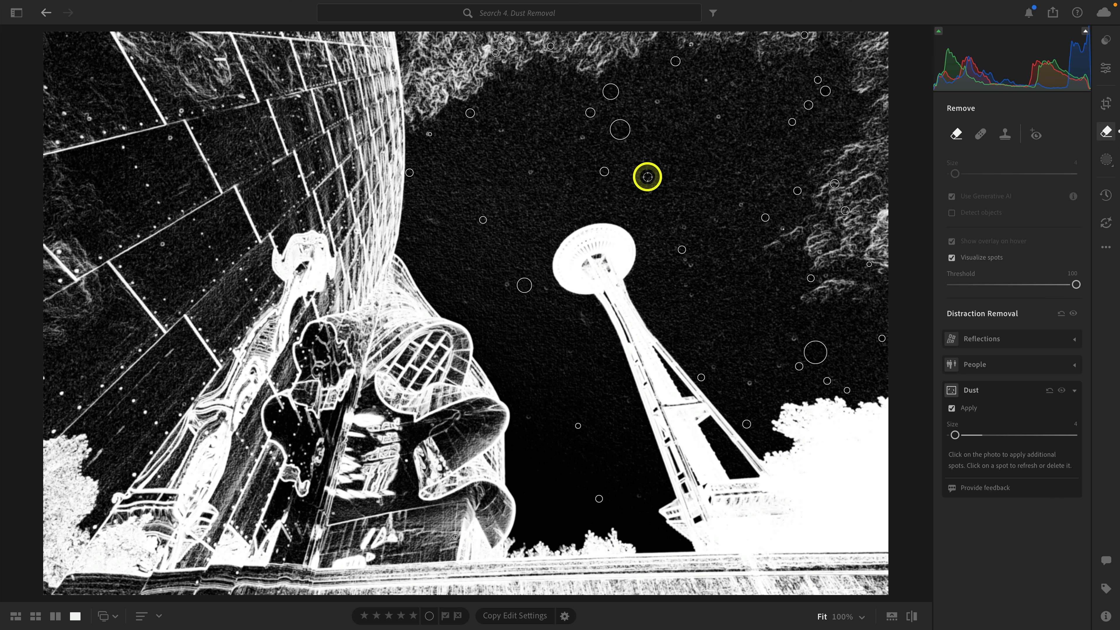
{"action": "key", "text": "bracketright"}
{"action": "left_click", "coordinate": [656, 103]}
{"action": "left_click", "coordinate": [721, 119]}
{"action": "left_click", "coordinate": [709, 81]}
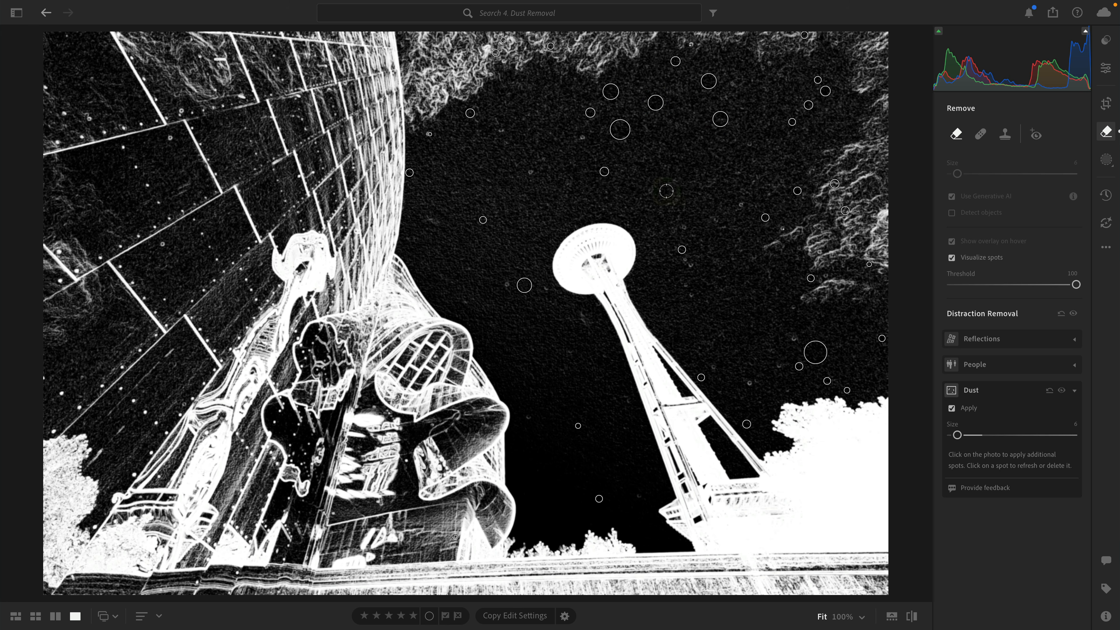
{"action": "left_click", "coordinate": [583, 137]}
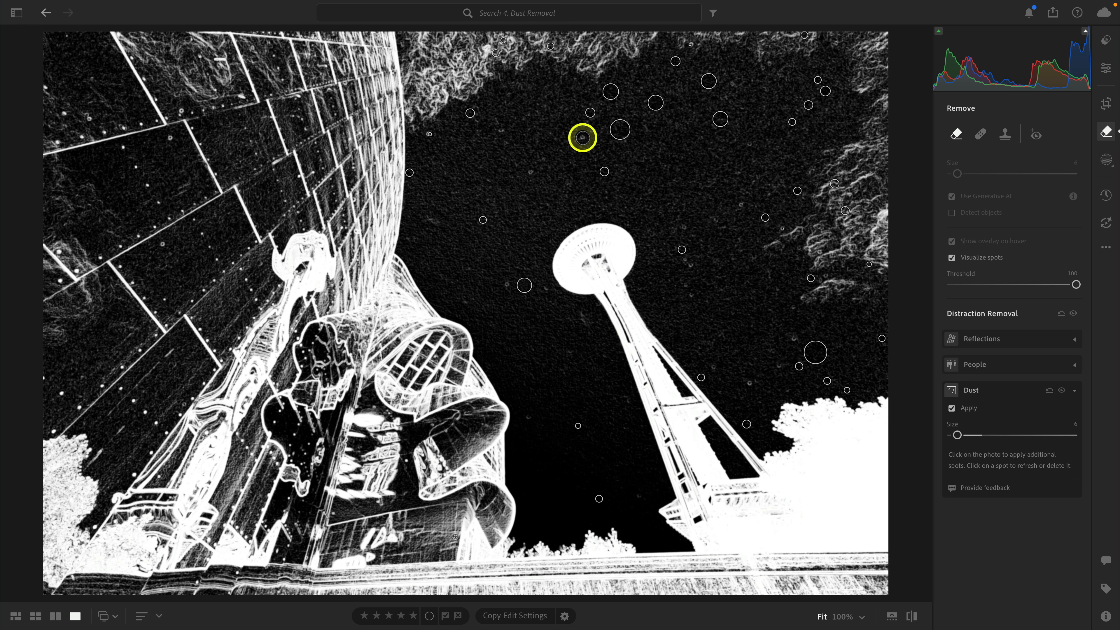
{"action": "left_click", "coordinate": [530, 172]}
{"action": "left_click", "coordinate": [502, 130]}
{"action": "left_click", "coordinate": [504, 287]}
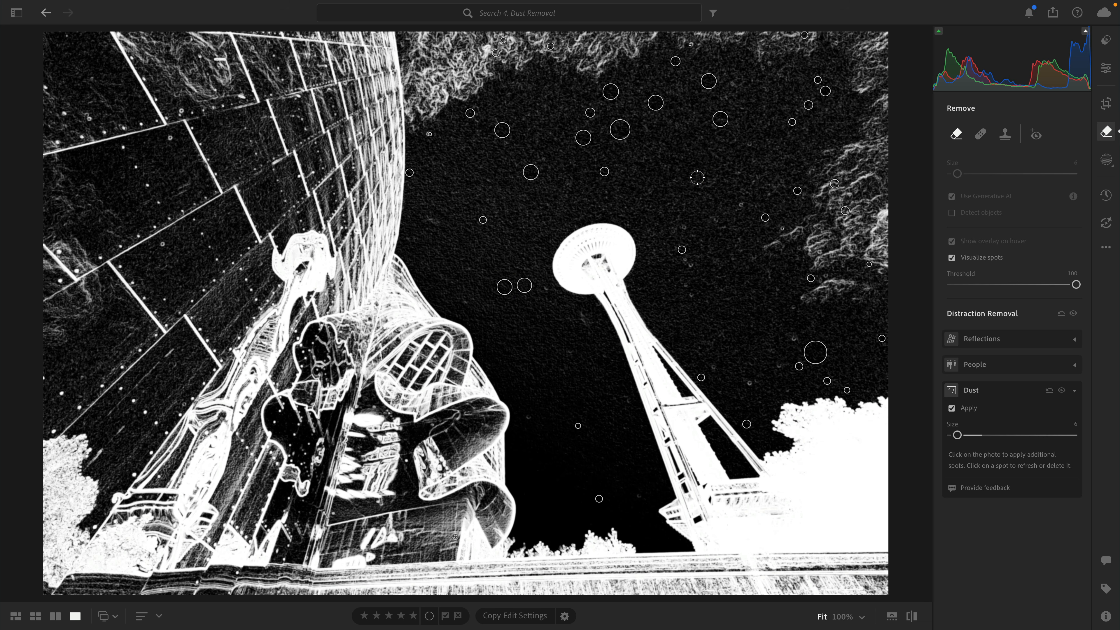
{"action": "key", "text": "a"}
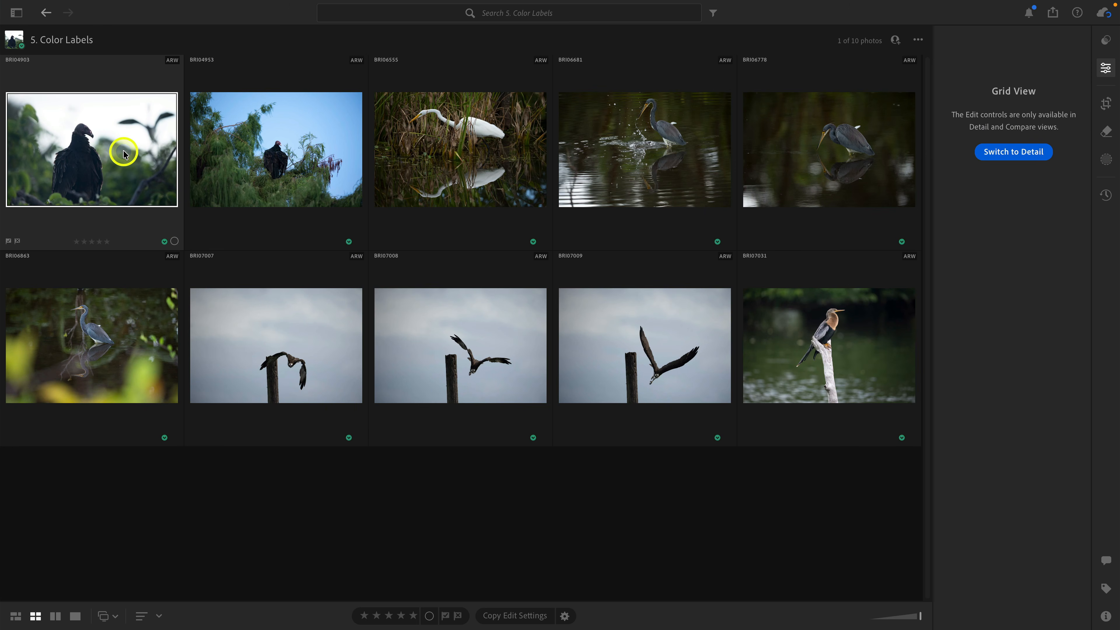
Examine the places where a color label can be assigned to the first vulture photo and which colors are offered.
{"action": "left_click", "coordinate": [175, 242]}
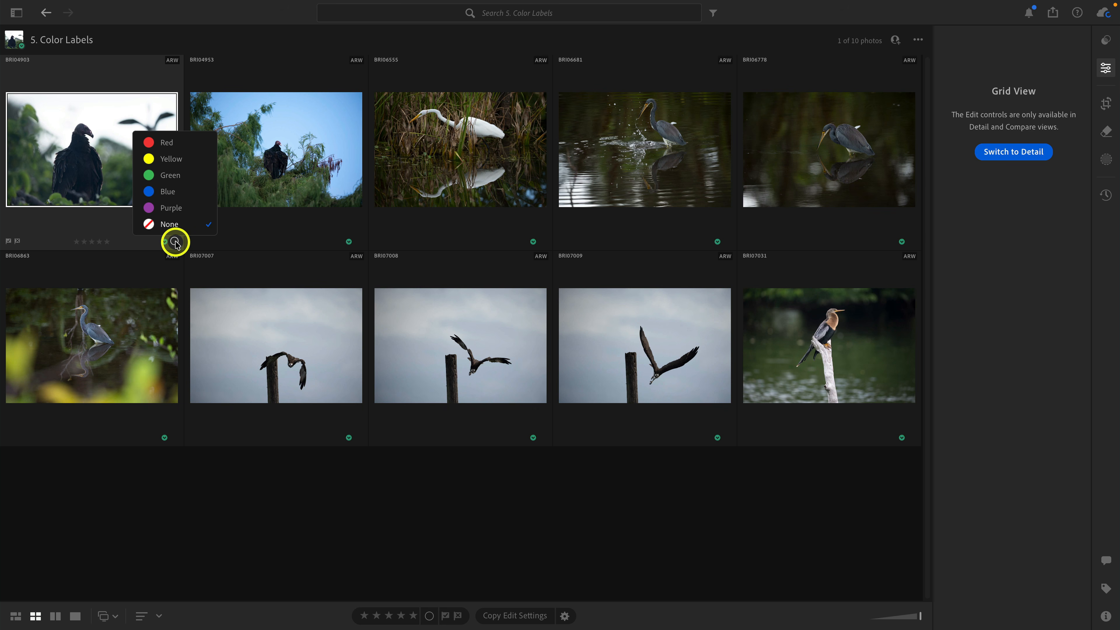
{"action": "left_click", "coordinate": [429, 616]}
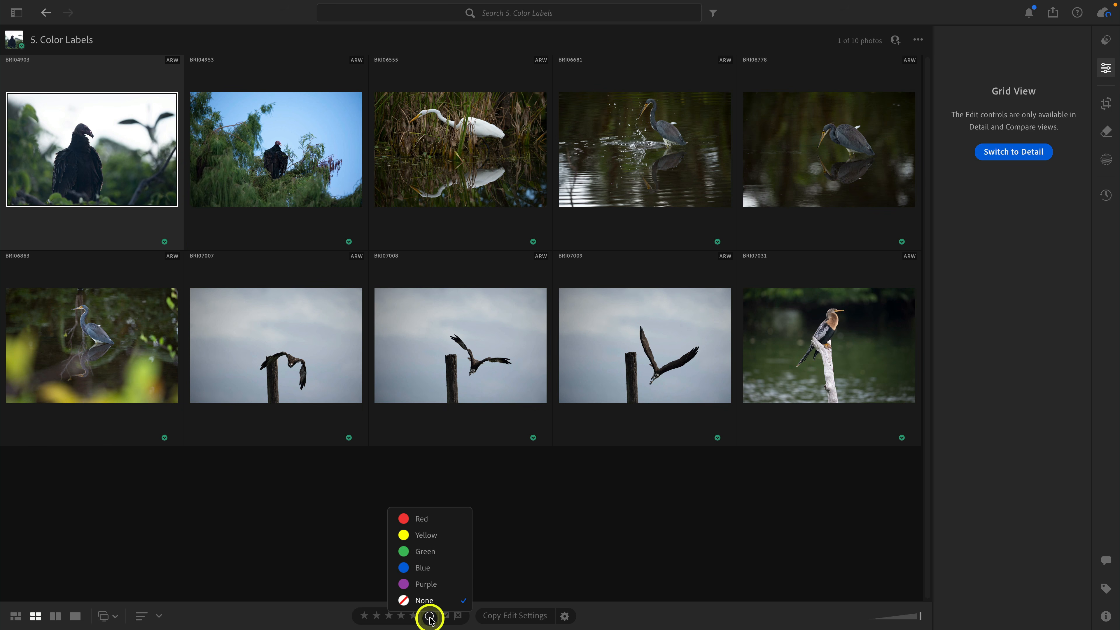
{"action": "left_click", "coordinate": [137, 164]}
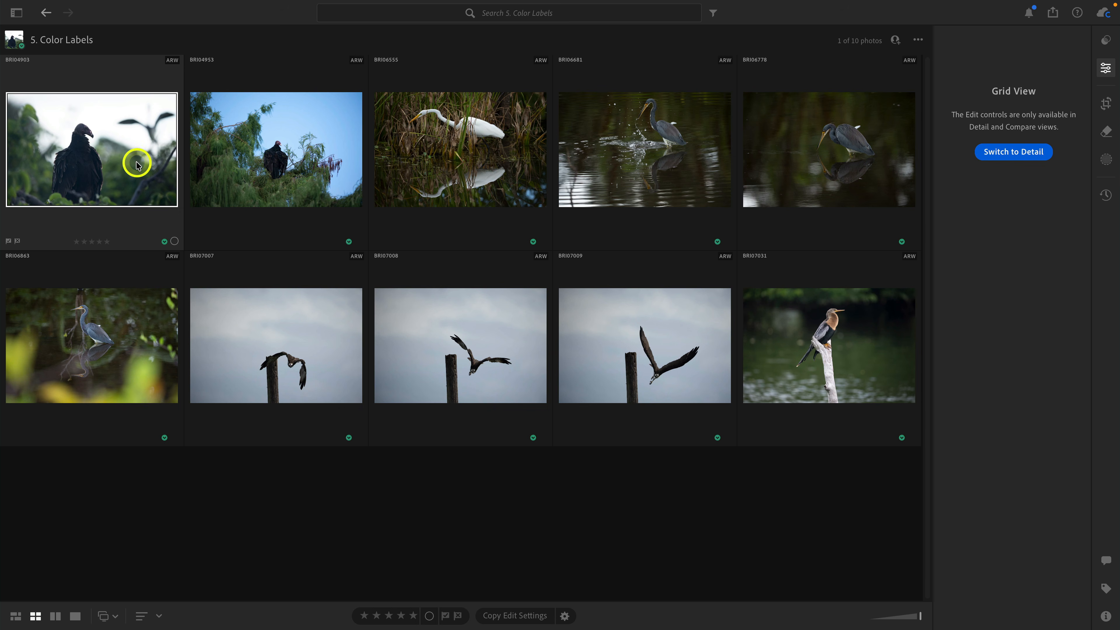
{"action": "right_click", "coordinate": [137, 164]}
{"action": "mouse_move", "coordinate": [232, 186]}
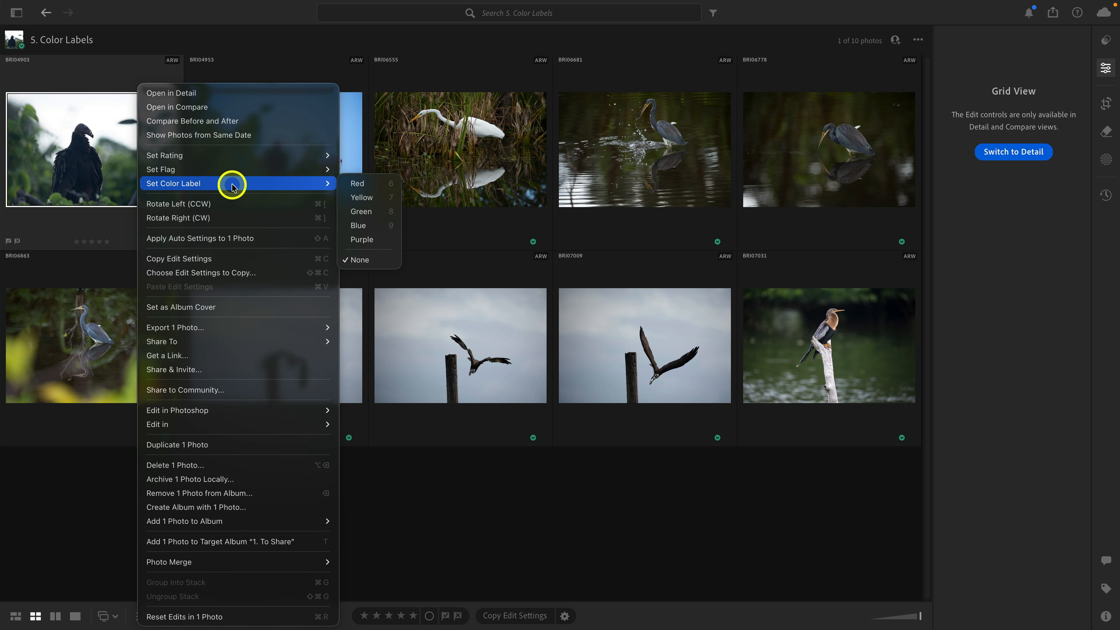
{"action": "left_click", "coordinate": [96, 166]}
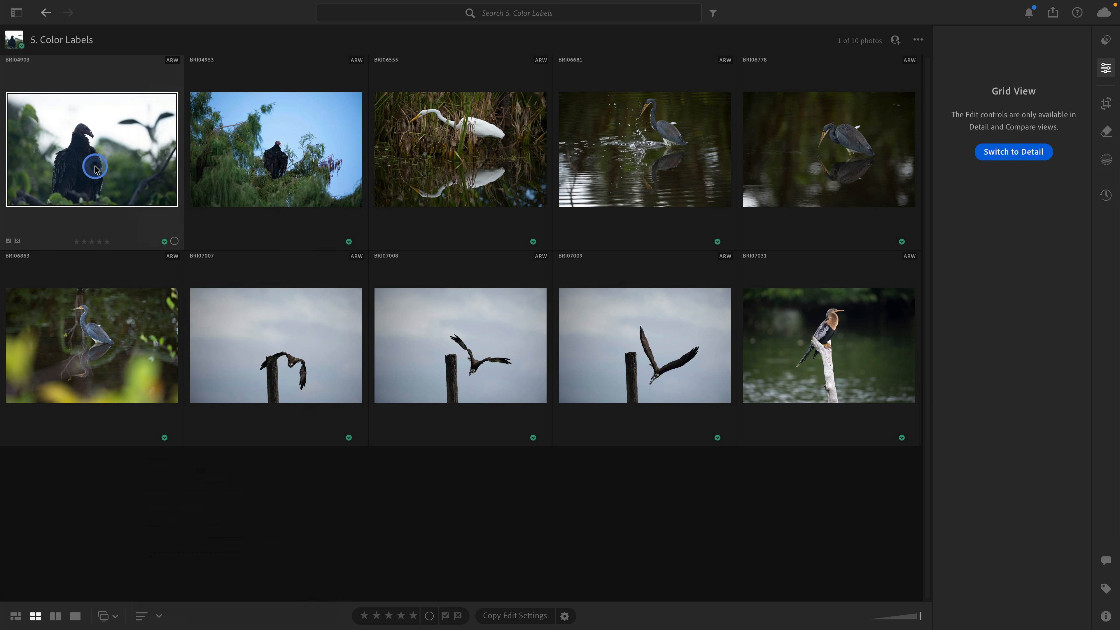
{"action": "left_click", "coordinate": [172, 6]}
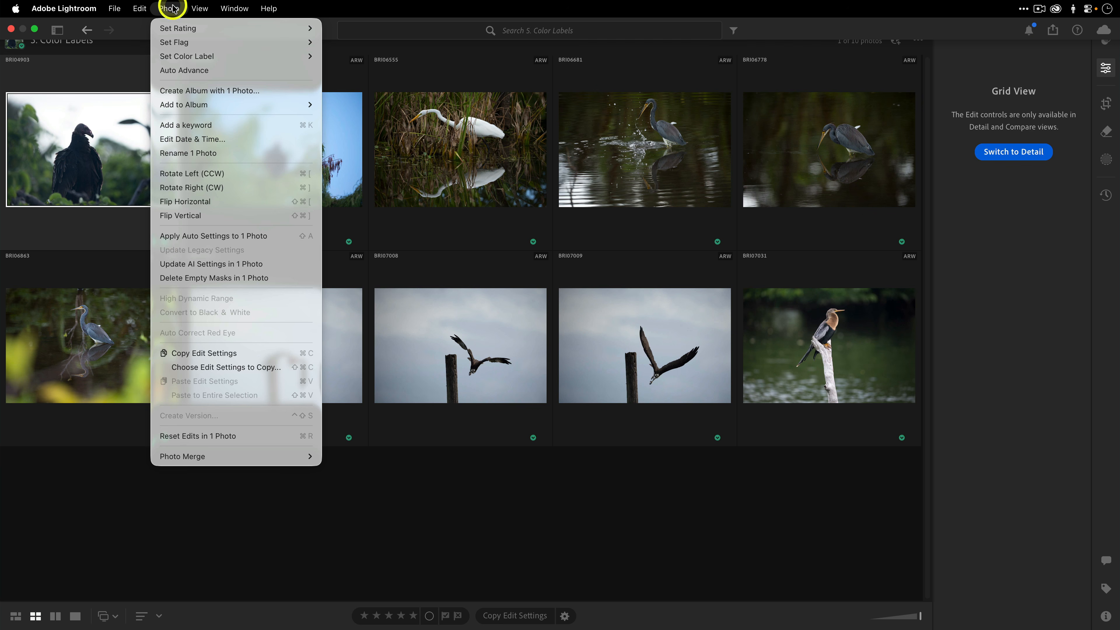
{"action": "mouse_move", "coordinate": [218, 55]}
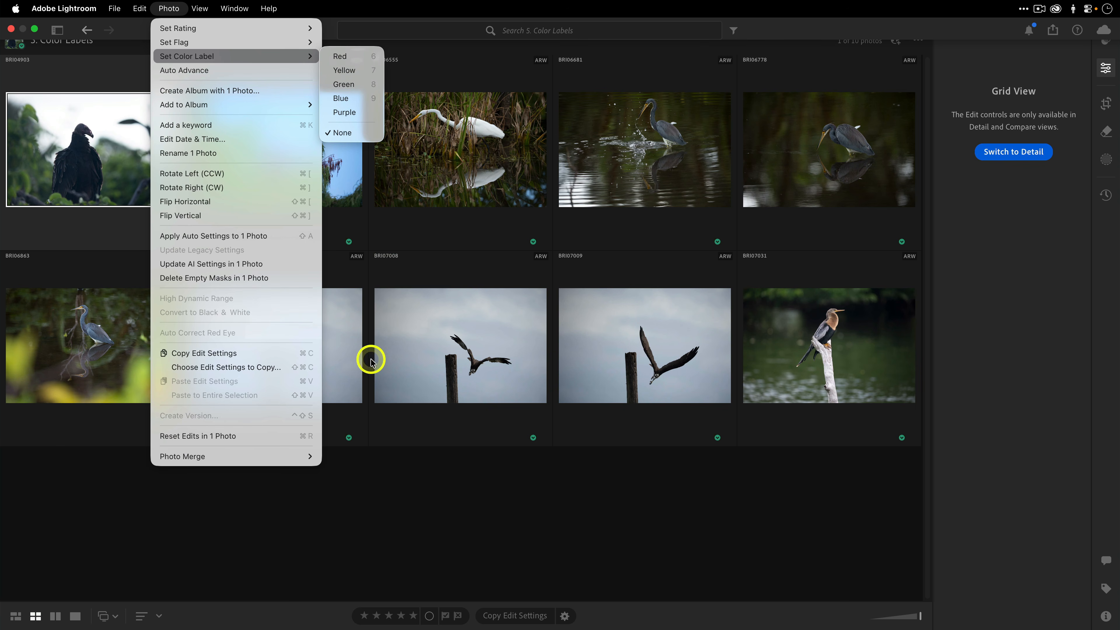
{"action": "left_click", "coordinate": [402, 502]}
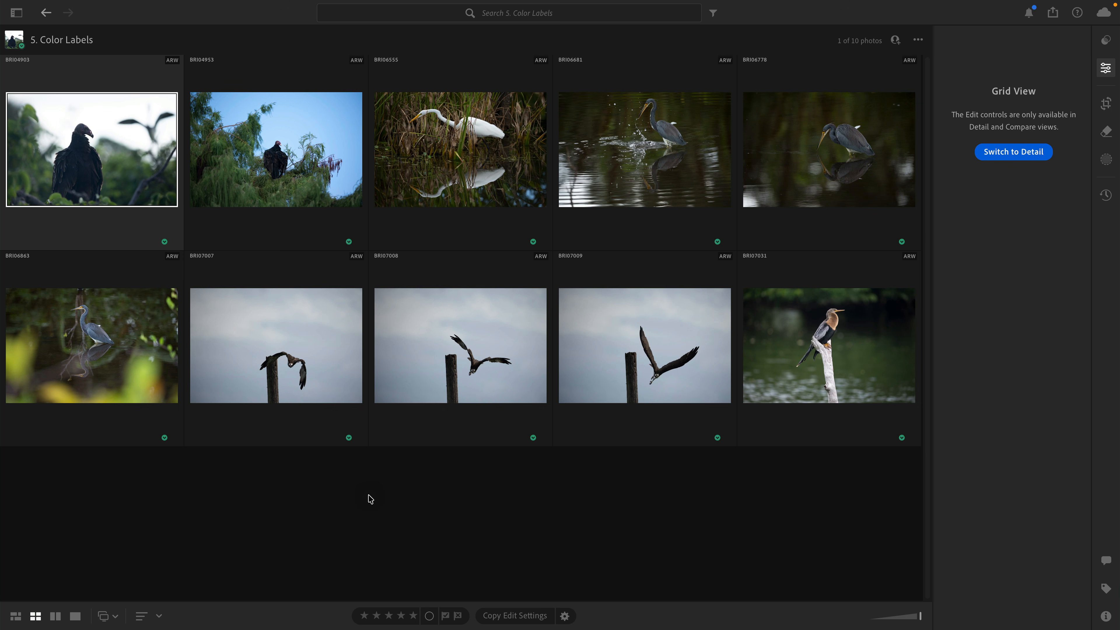
Give the white egret photo a Red color label.
{"action": "left_click", "coordinate": [485, 188]}
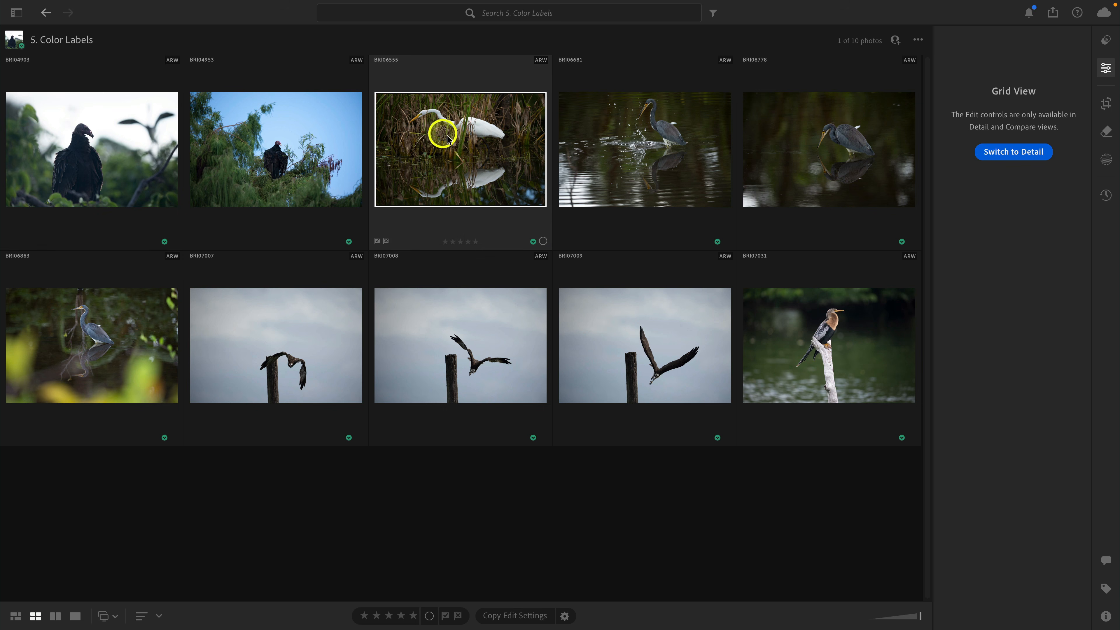
{"action": "left_click", "coordinate": [541, 234]}
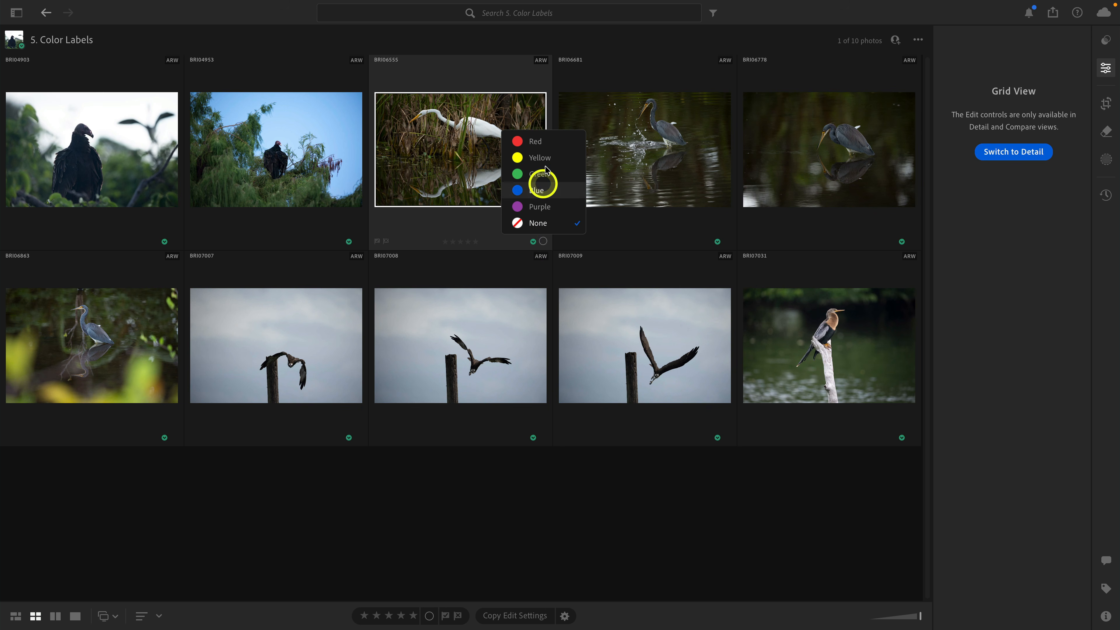
{"action": "left_click", "coordinate": [543, 141]}
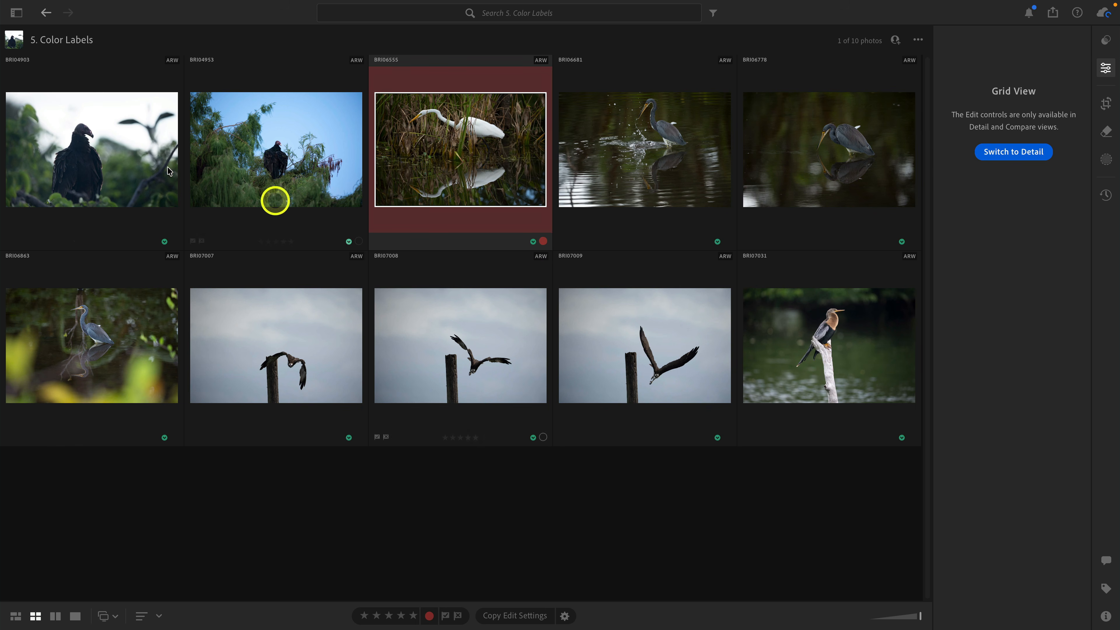
Give both vulture photos a Yellow color label together.
{"action": "left_click", "coordinate": [158, 168]}
{"action": "left_click", "coordinate": [287, 176], "text": "ctrl"}
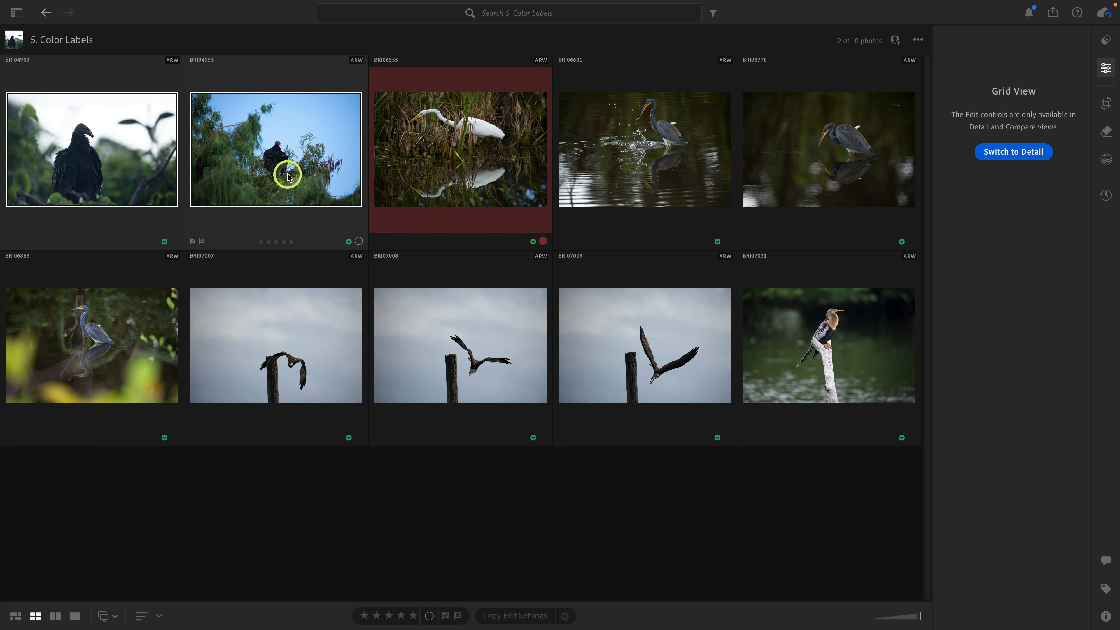
{"action": "left_click", "coordinate": [358, 241]}
{"action": "left_click", "coordinate": [359, 157]}
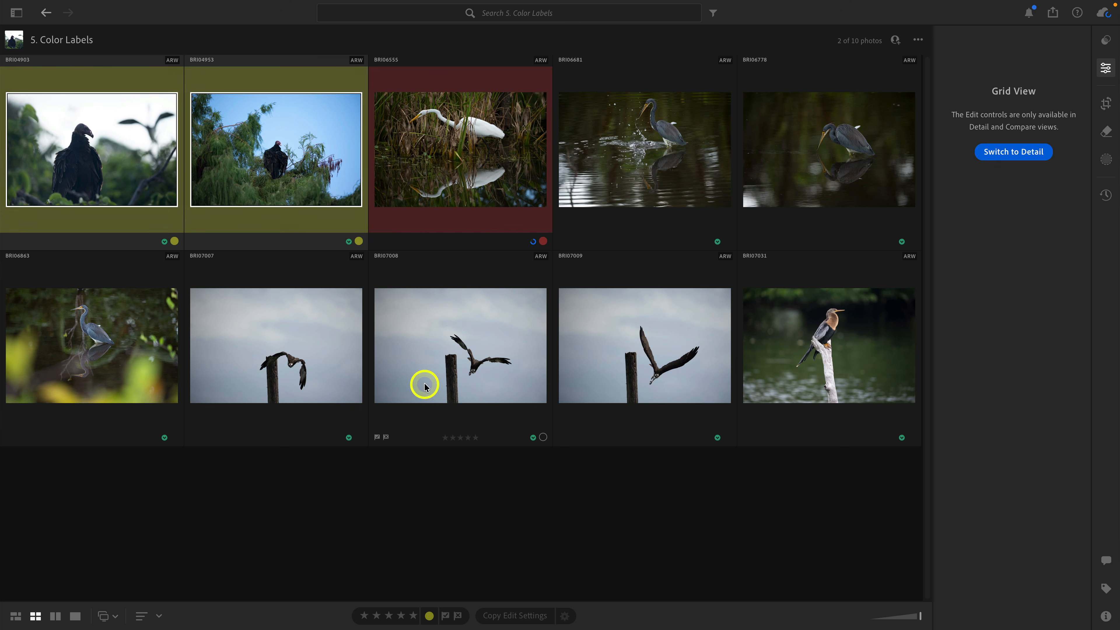
Give the three heron photos, BRI06681, BRI06778 and BRI06863, a Green color label together.
{"action": "left_click", "coordinate": [628, 184]}
{"action": "left_click", "coordinate": [127, 344], "text": "shift"}
{"action": "left_click", "coordinate": [174, 438]}
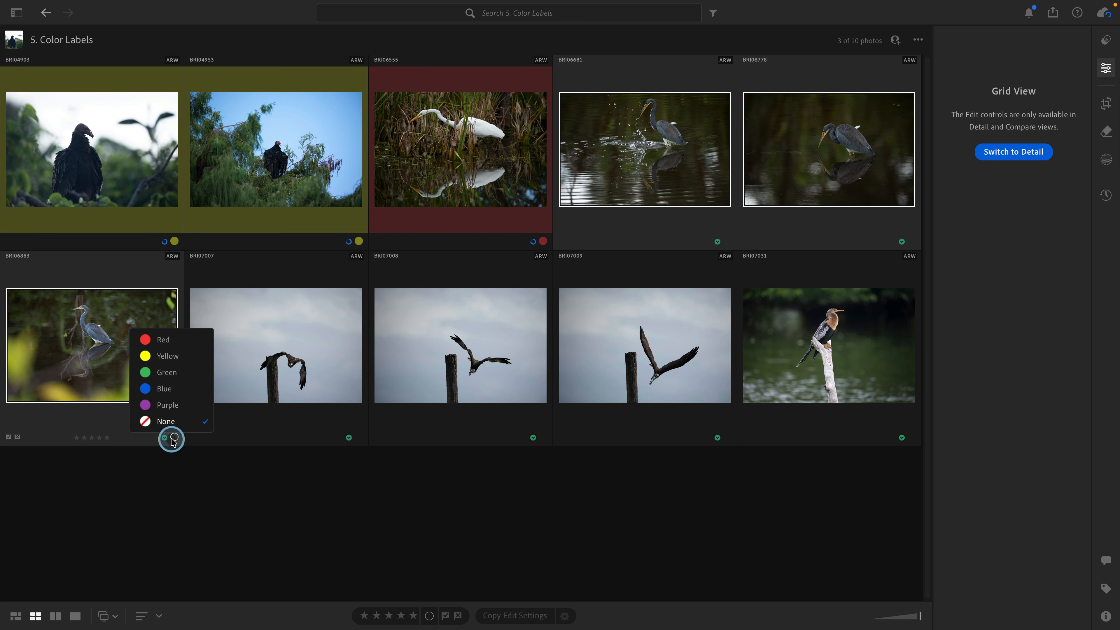
{"action": "left_click", "coordinate": [176, 372]}
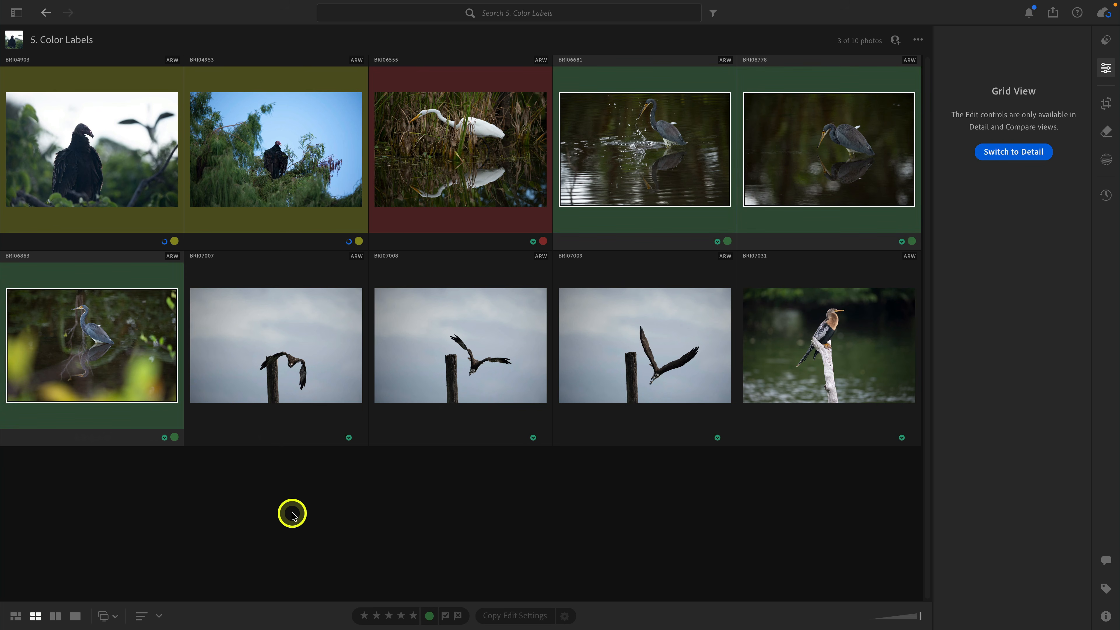
Give the three photos of the bird taking off from the post, BRI07007 to BRI07009, a Blue color label together.
{"action": "left_click", "coordinate": [293, 394]}
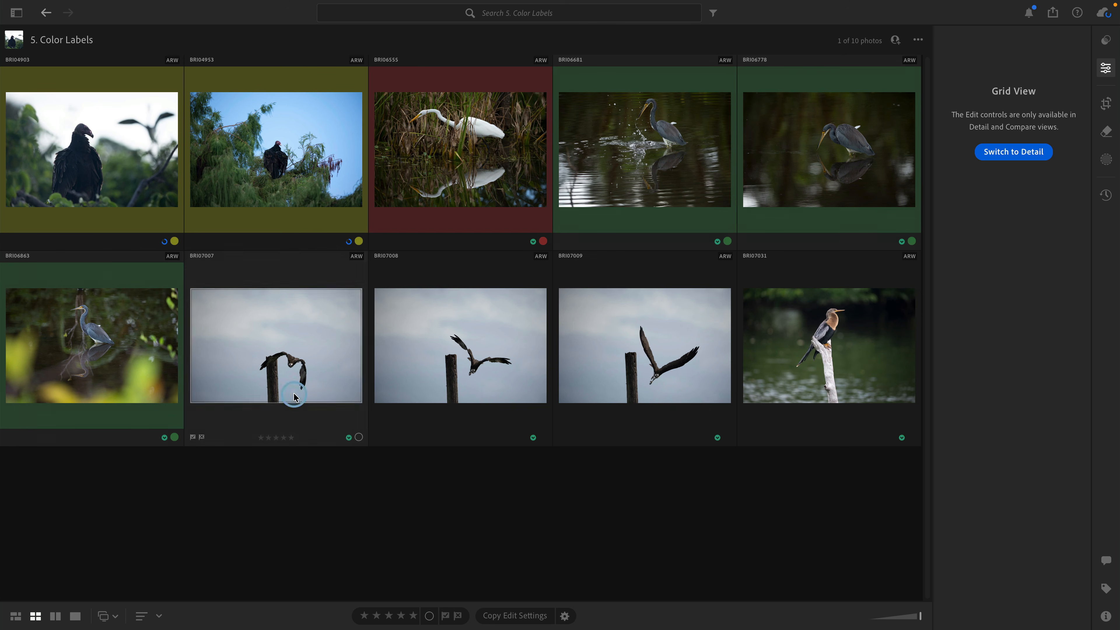
{"action": "left_click", "coordinate": [567, 382], "text": "shift"}
{"action": "left_click", "coordinate": [727, 437]}
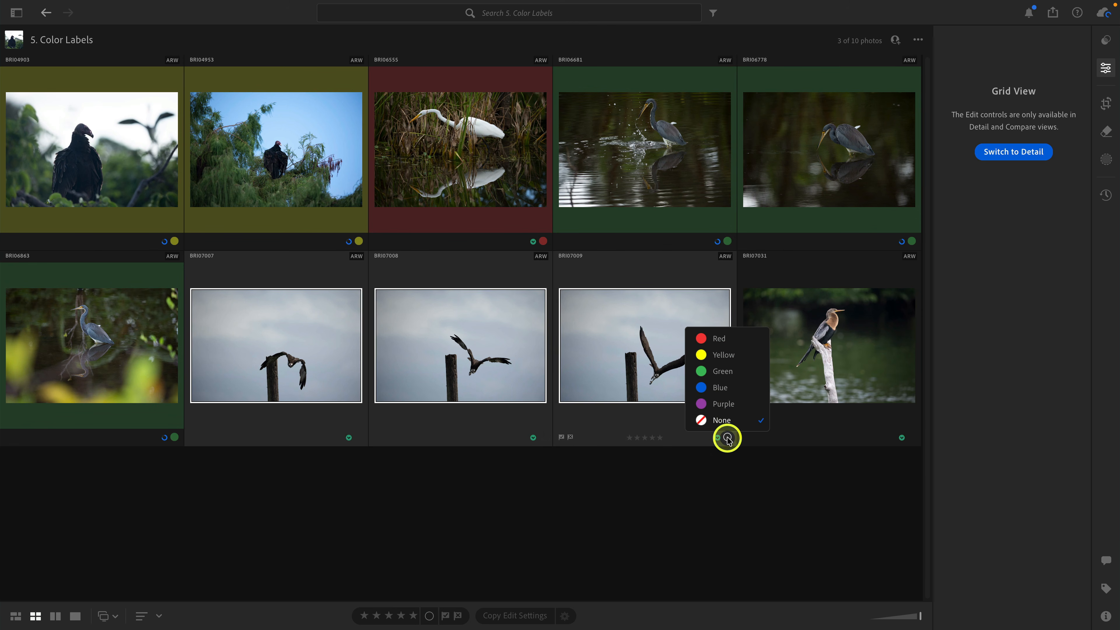
{"action": "left_click", "coordinate": [727, 388]}
Give the last photo, of the bird perched on the pale stump, a Purple color label.
{"action": "left_click", "coordinate": [811, 366]}
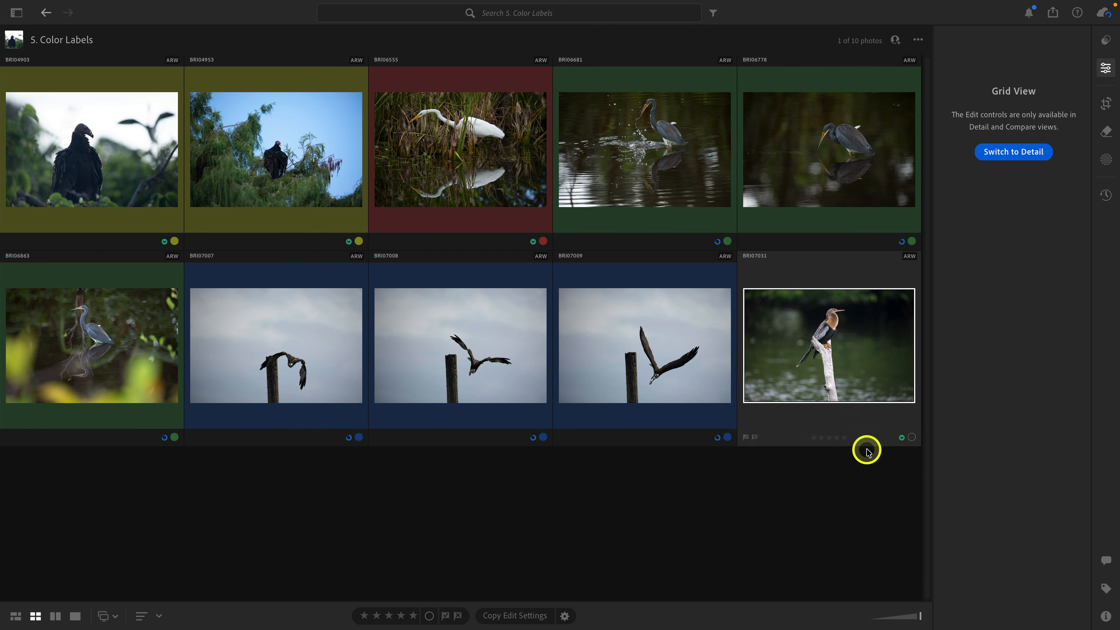
{"action": "left_click", "coordinate": [911, 436]}
{"action": "left_click", "coordinate": [912, 407]}
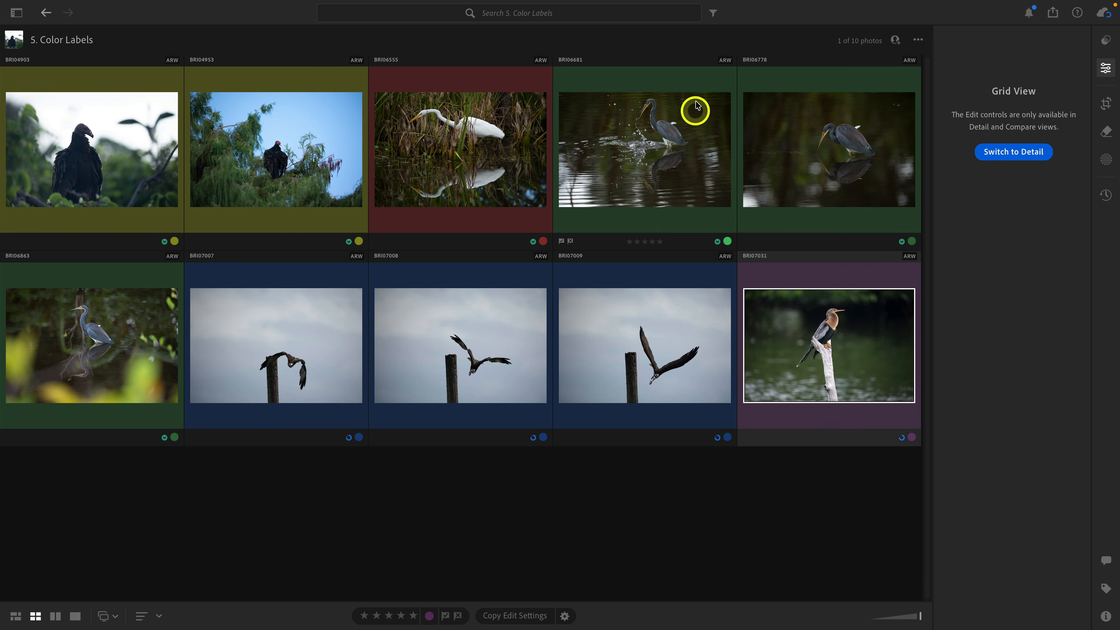
Filter the Color Labels album to photos labeled Yellow or Green.
{"action": "left_click", "coordinate": [712, 16]}
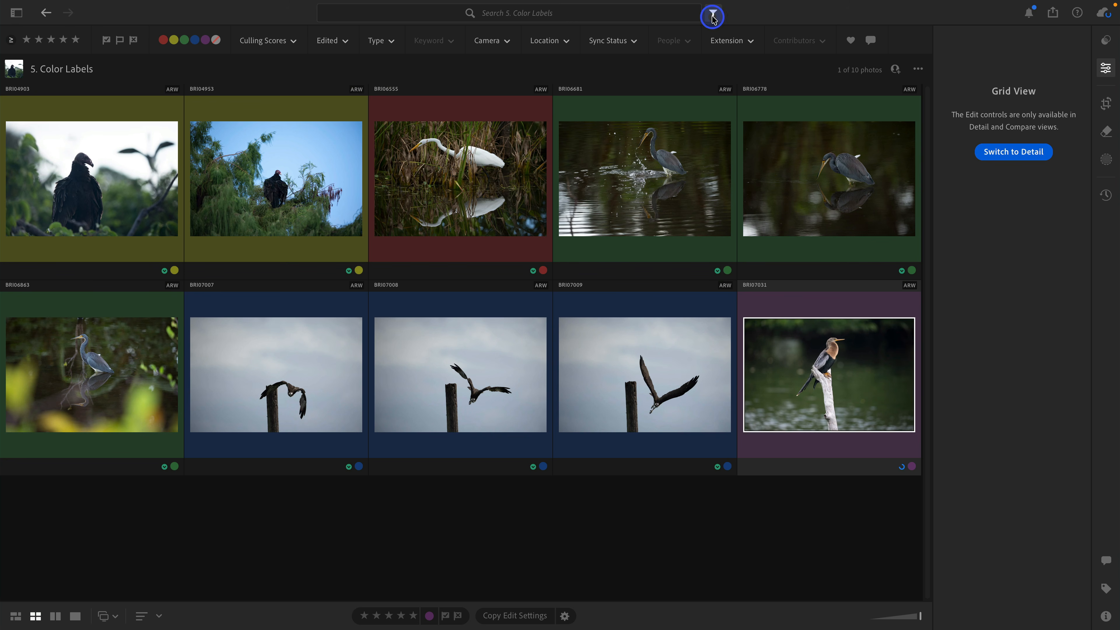
{"action": "left_click", "coordinate": [174, 41]}
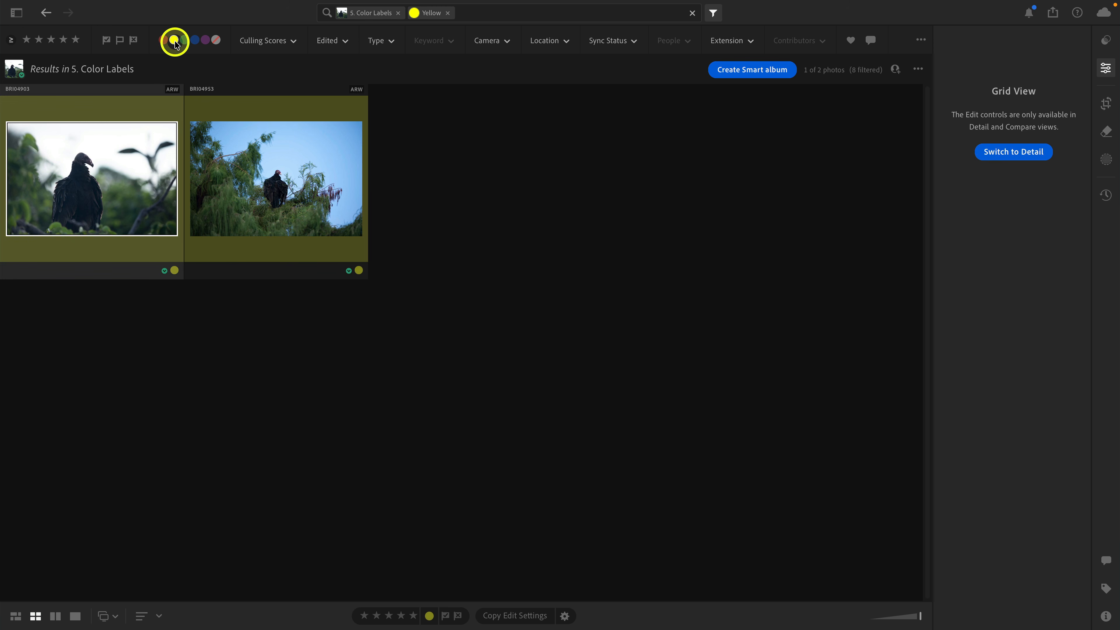
{"action": "left_click", "coordinate": [183, 41]}
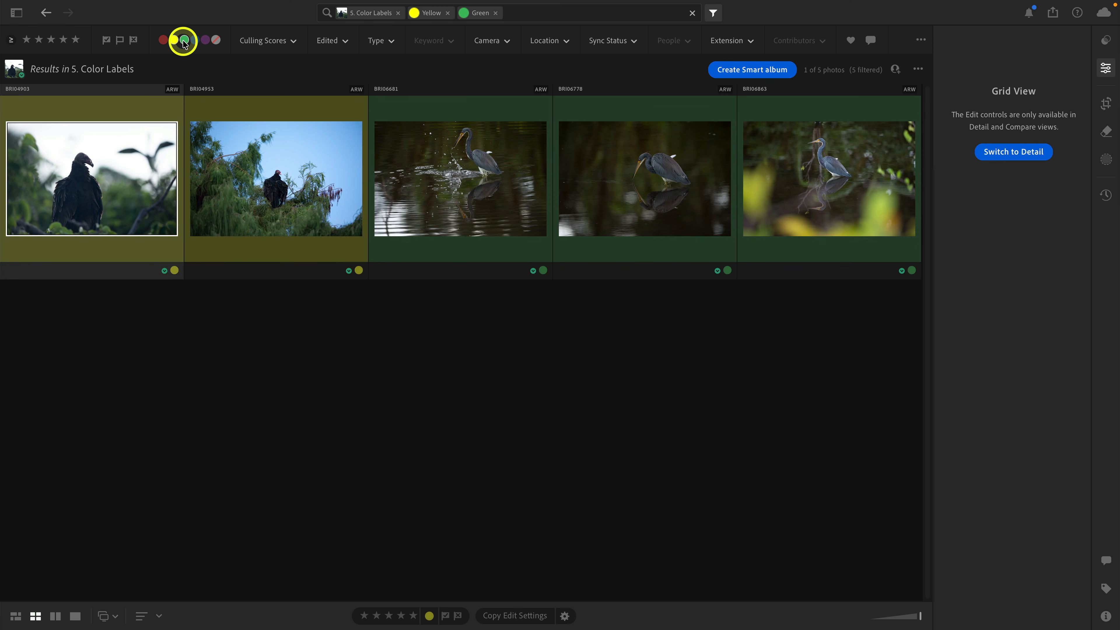
Remove the Green and Yellow label filters so the whole Color Labels album shows.
{"action": "left_click", "coordinate": [184, 40]}
{"action": "left_click", "coordinate": [174, 40]}
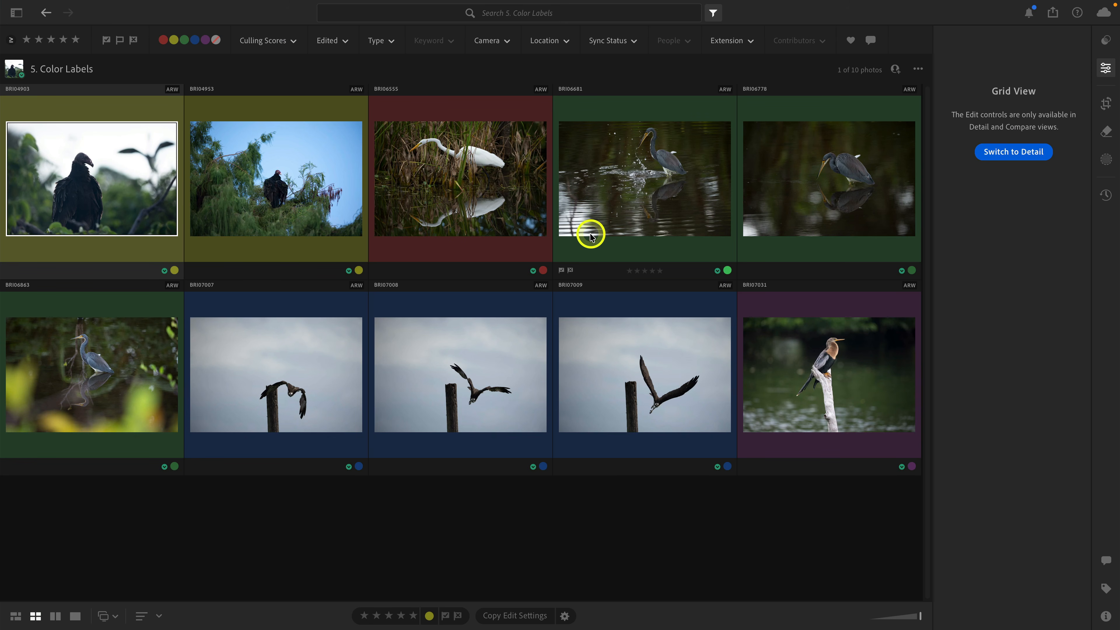
Change Color Labels Background in the Interface preferences from Subdued to the more saturated option.
{"action": "mouse_move", "coordinate": [125, 3]}
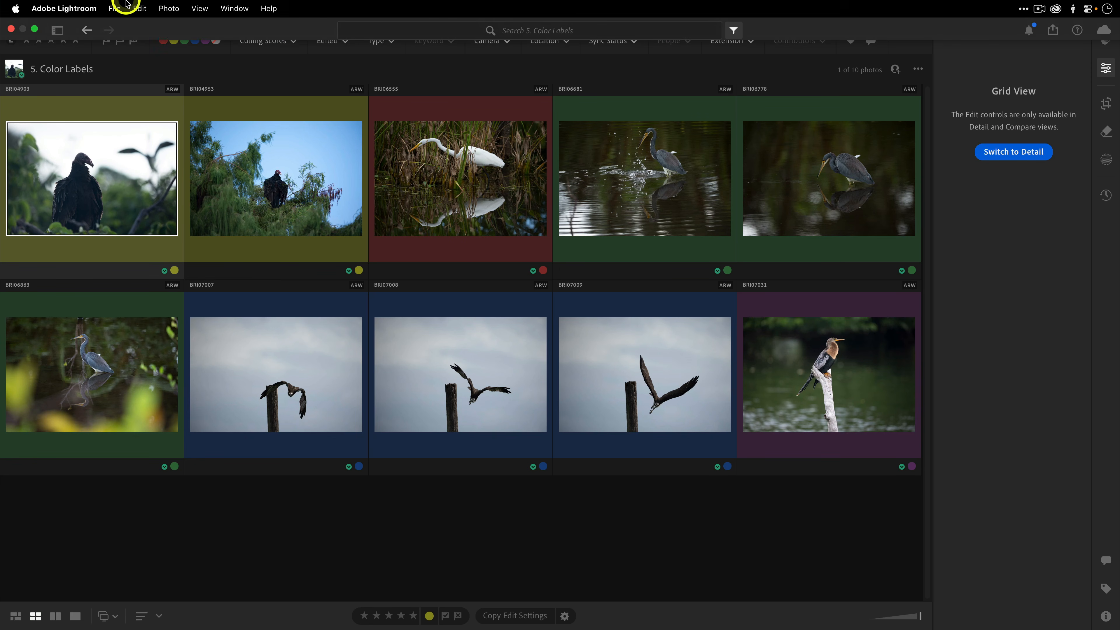
{"action": "left_click", "coordinate": [64, 8]}
{"action": "left_click", "coordinate": [80, 47]}
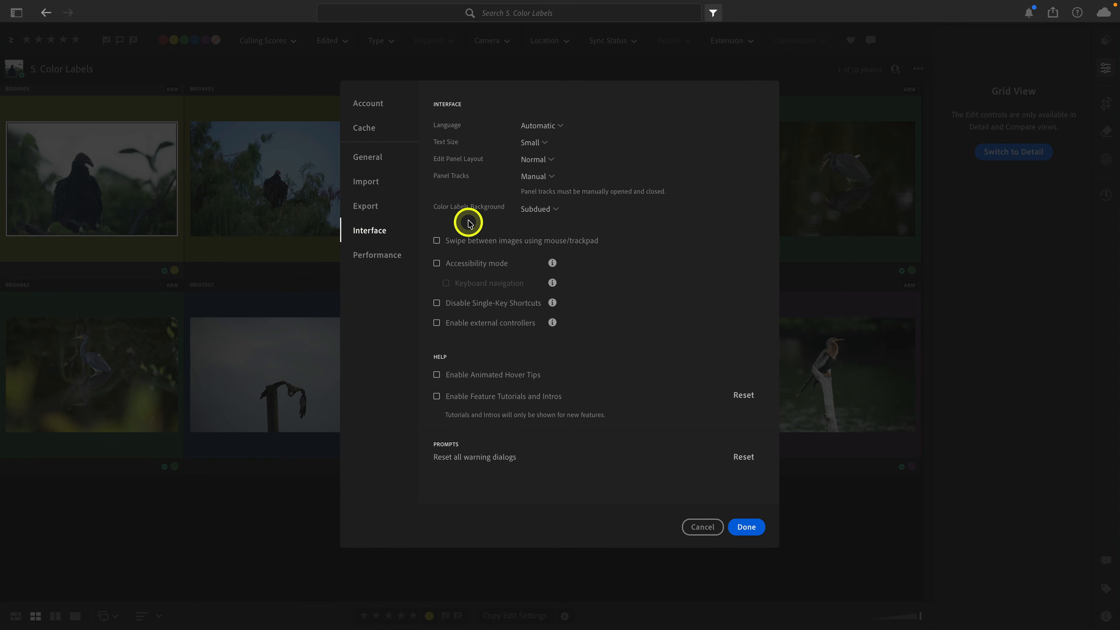
{"action": "left_click", "coordinate": [538, 215]}
{"action": "left_click", "coordinate": [552, 225]}
{"action": "left_click", "coordinate": [742, 527]}
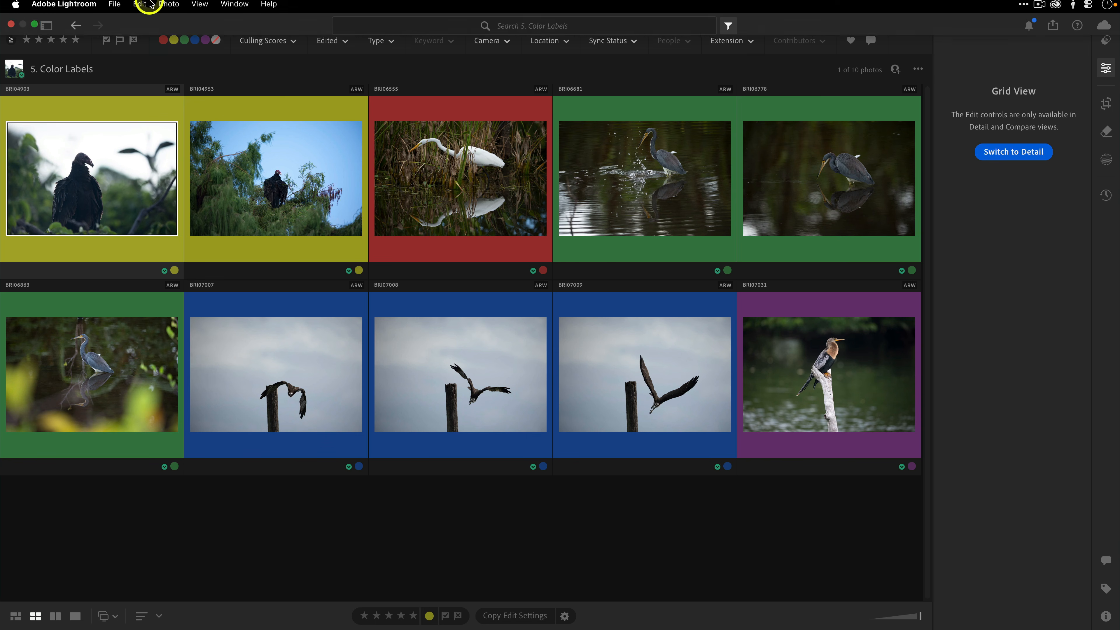
Set Color Labels Background to Off in the Interface preferences and accept the change.
{"action": "left_click", "coordinate": [71, 8]}
{"action": "left_click", "coordinate": [75, 48]}
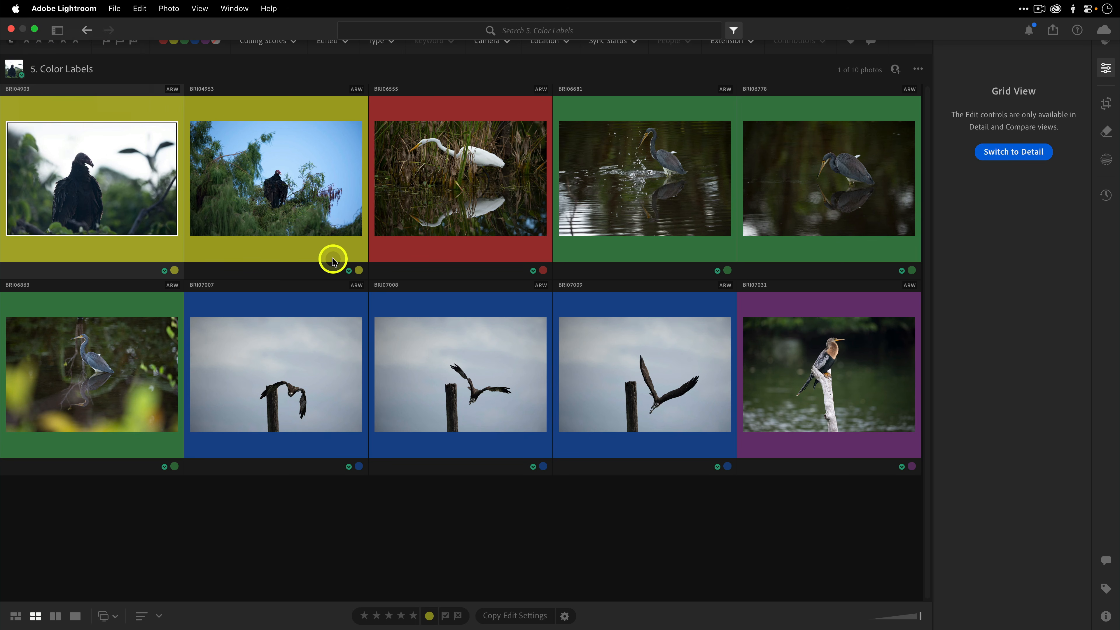
{"action": "left_click", "coordinate": [527, 211]}
{"action": "left_click", "coordinate": [533, 177]}
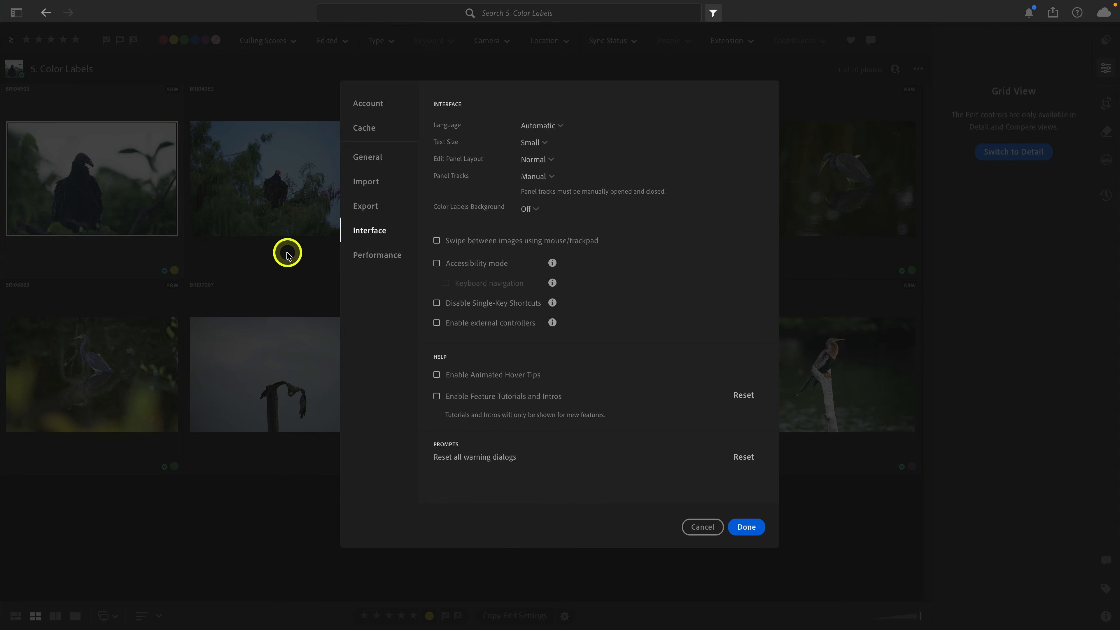
{"action": "left_click", "coordinate": [750, 532]}
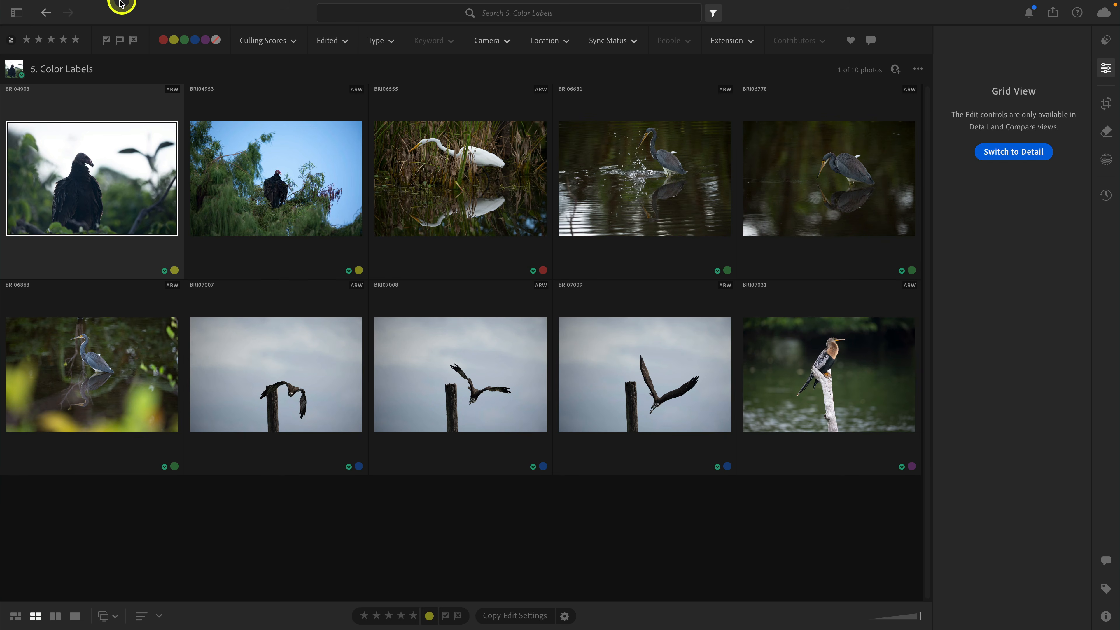
Restore the Color Labels Background preference to Subdued and accept the change.
{"action": "left_click", "coordinate": [86, 8]}
{"action": "left_click", "coordinate": [88, 44]}
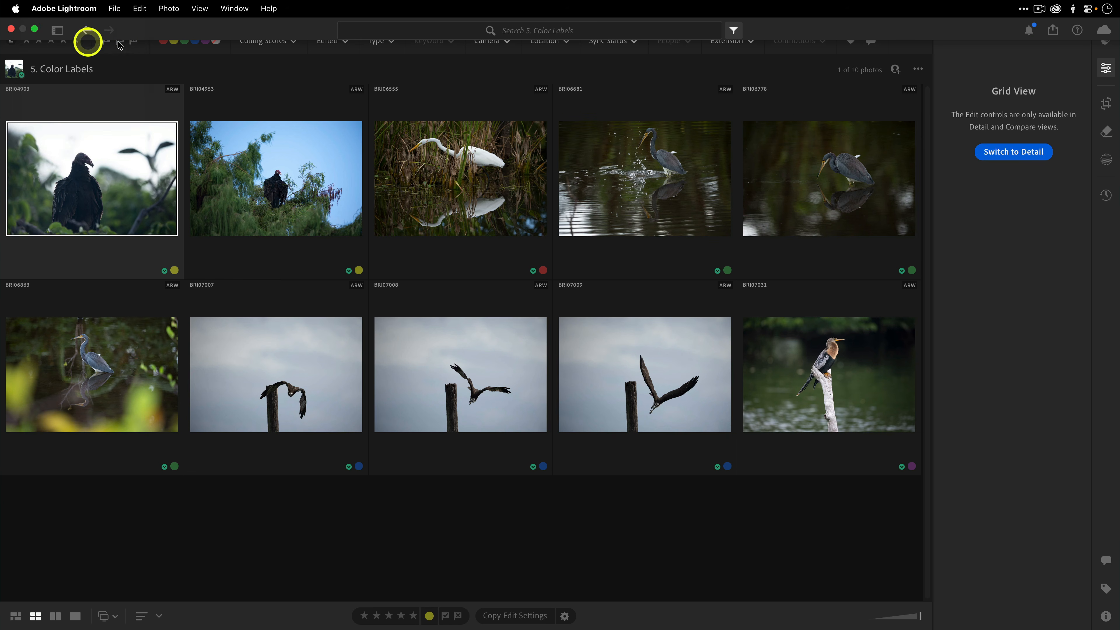
{"action": "left_click", "coordinate": [537, 222]}
{"action": "left_click", "coordinate": [746, 527]}
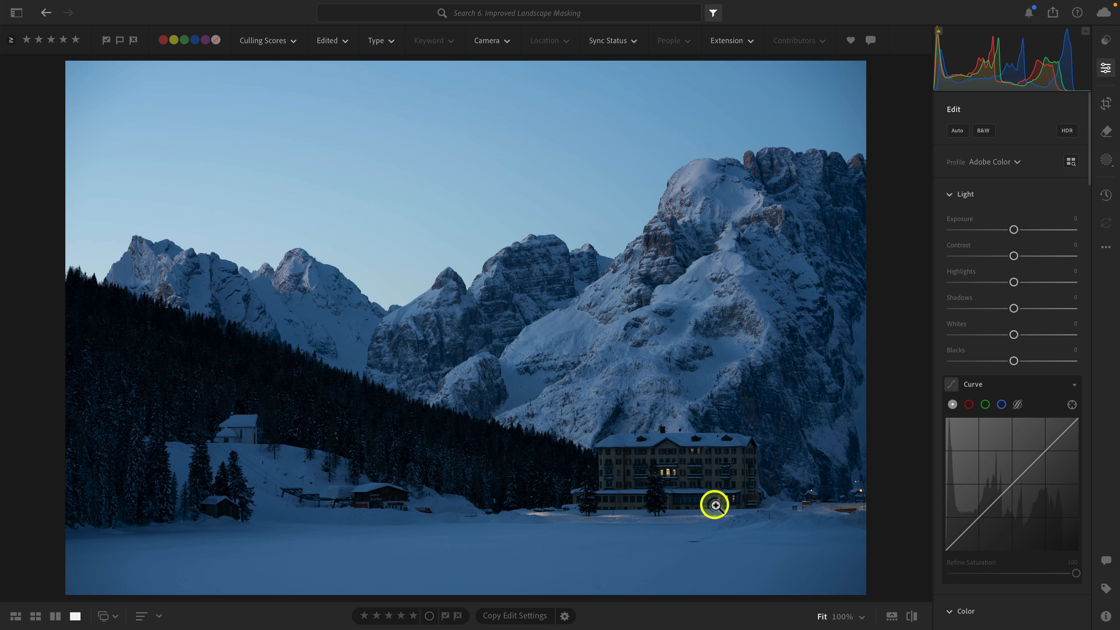
Create four separate landscape masks on the snowy mountain photo for Sky, Mountains, Architecture and Snow.
{"action": "left_click", "coordinate": [1103, 167]}
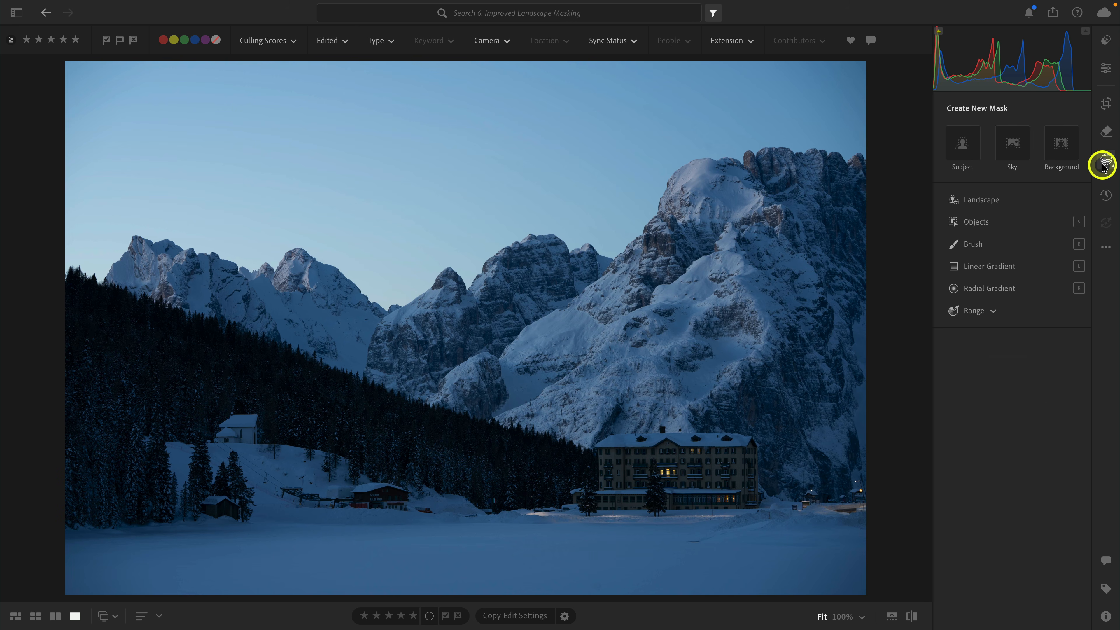
{"action": "left_click", "coordinate": [1024, 202]}
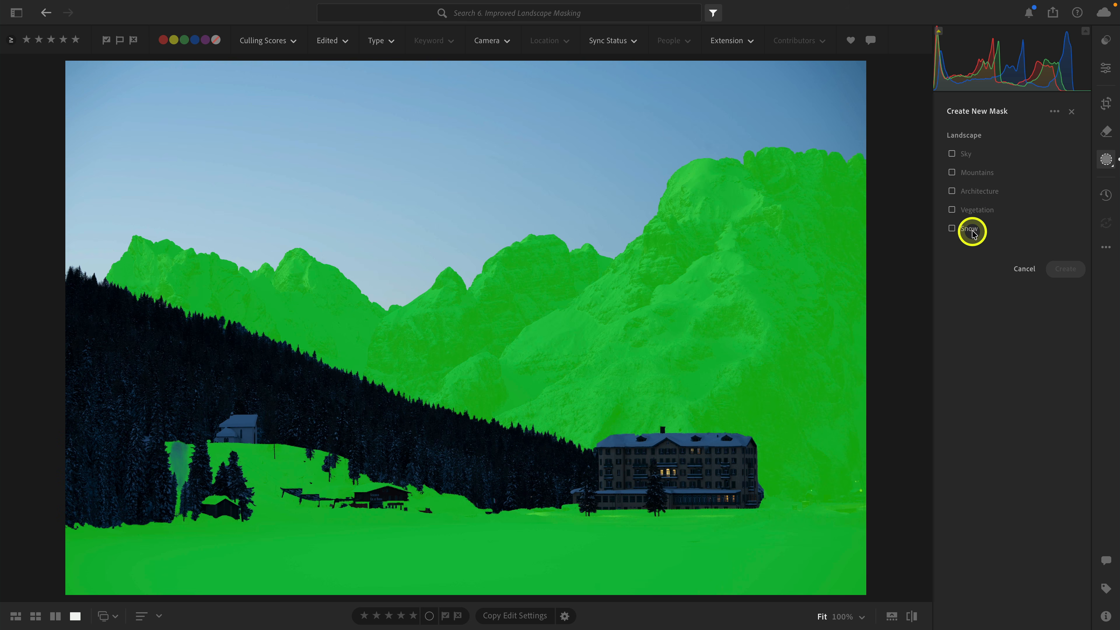
{"action": "left_click", "coordinate": [964, 153]}
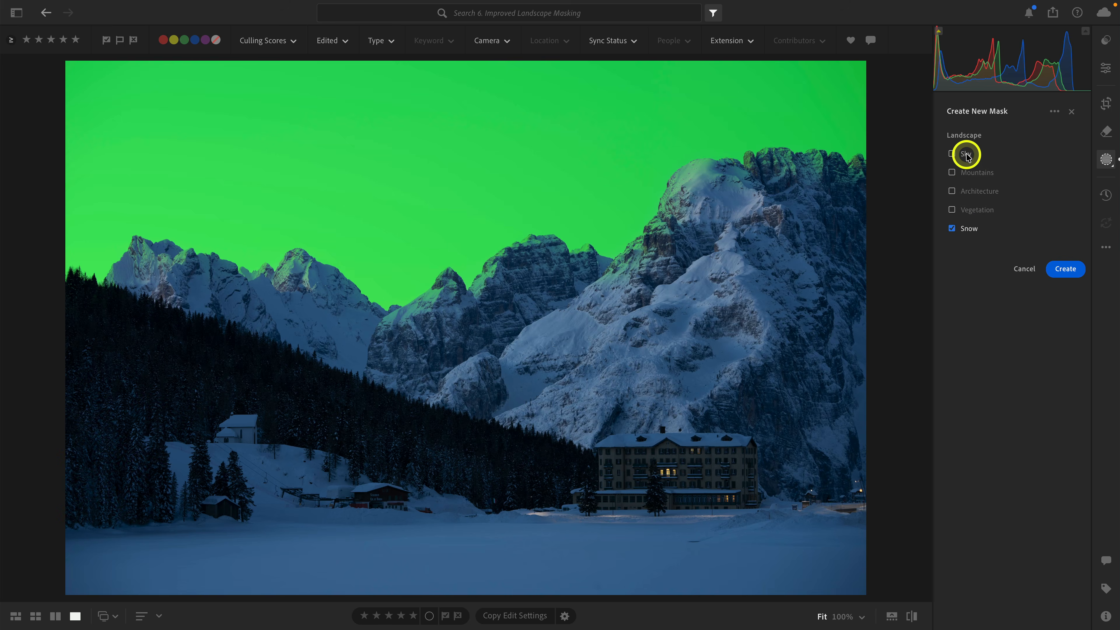
{"action": "left_click", "coordinate": [971, 172]}
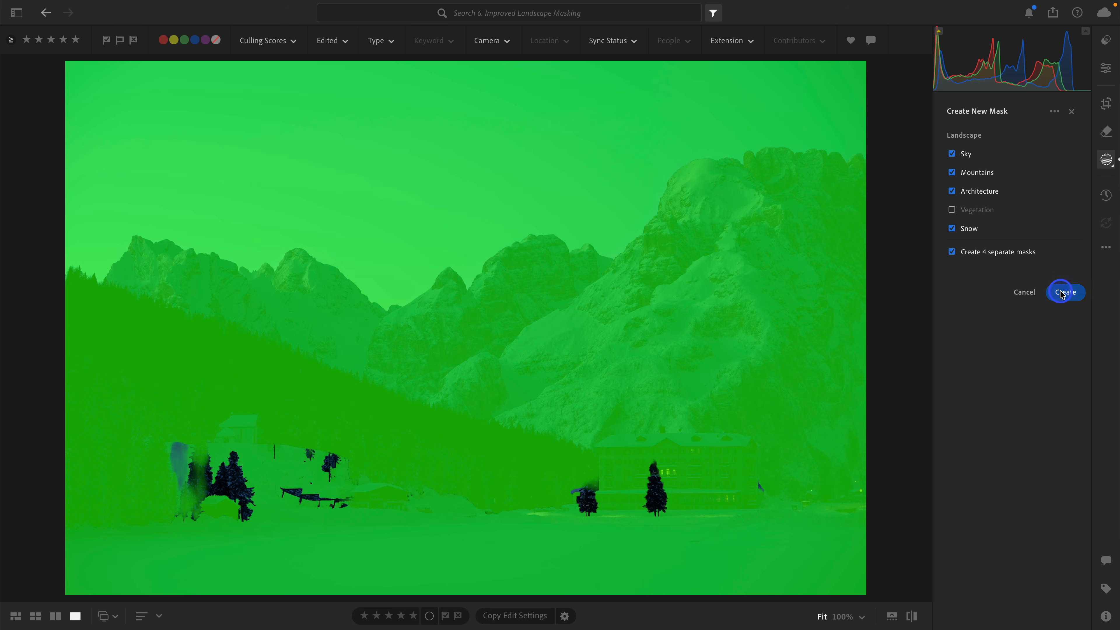
{"action": "left_click", "coordinate": [1062, 292]}
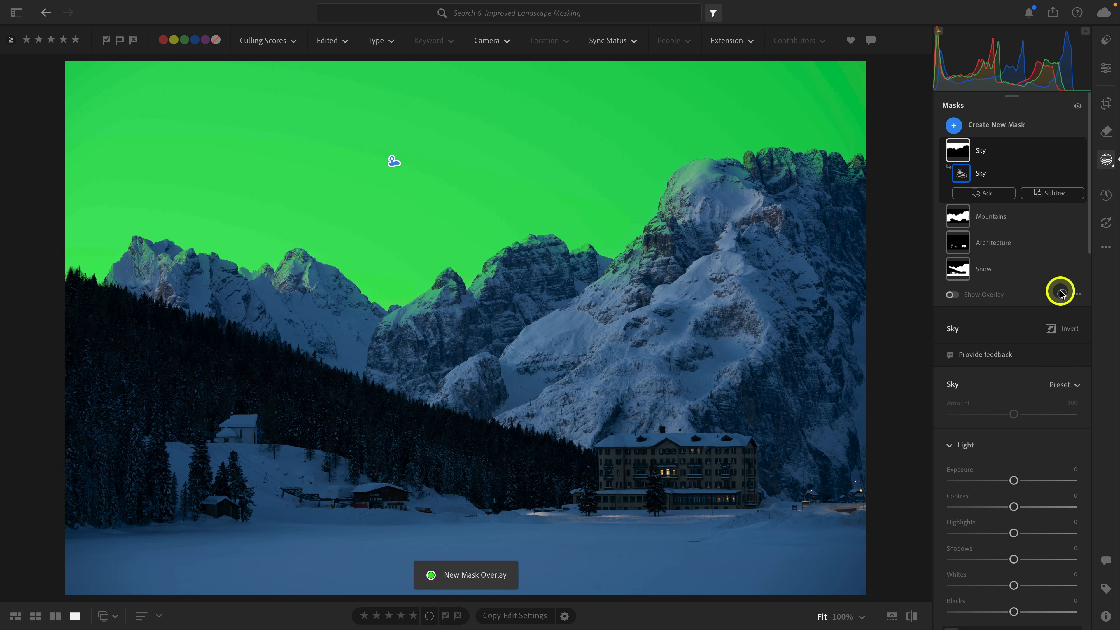
Brighten and warm the Snow mask with Exposure +0.44, Highlights +20, Whites +19 and Temp +19.
{"action": "left_click", "coordinate": [1013, 268]}
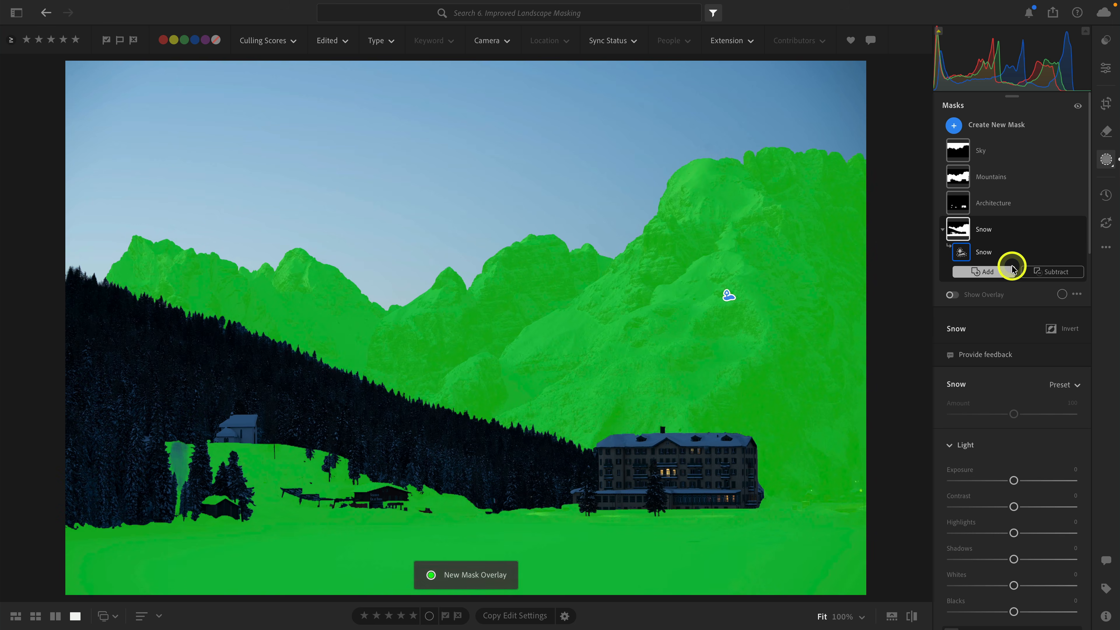
{"action": "scroll", "coordinate": [1008, 430], "scroll_direction": "down", "scroll_amount": 2}
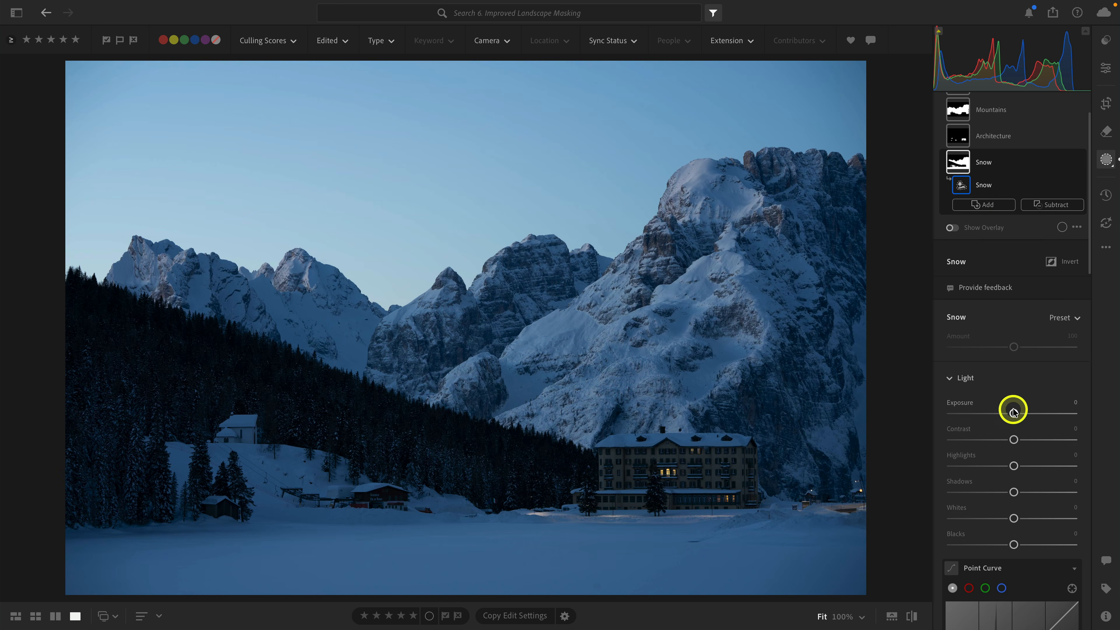
{"action": "left_click_drag", "start_coordinate": [1014, 413], "coordinate": [1019, 413]}
{"action": "scroll", "coordinate": [1021, 415], "scroll_direction": "down", "scroll_amount": 4}
{"action": "scroll", "coordinate": [1020, 415], "scroll_direction": "down", "scroll_amount": 7}
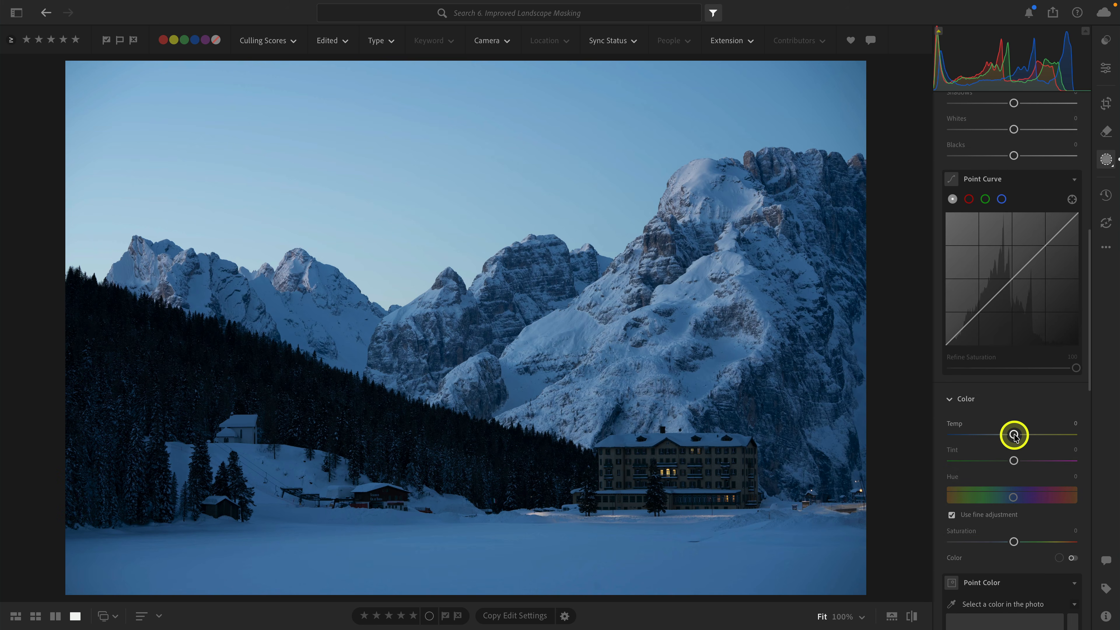
{"action": "scroll", "coordinate": [1026, 436], "scroll_direction": "up", "scroll_amount": 5}
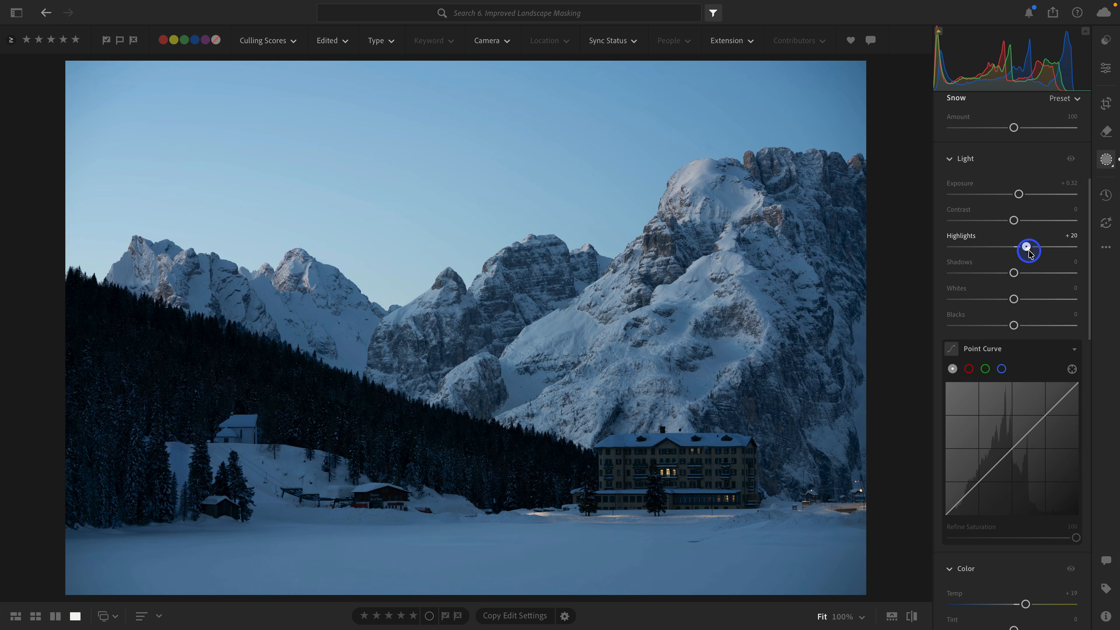
{"action": "left_click_drag", "start_coordinate": [1013, 299], "coordinate": [1027, 303]}
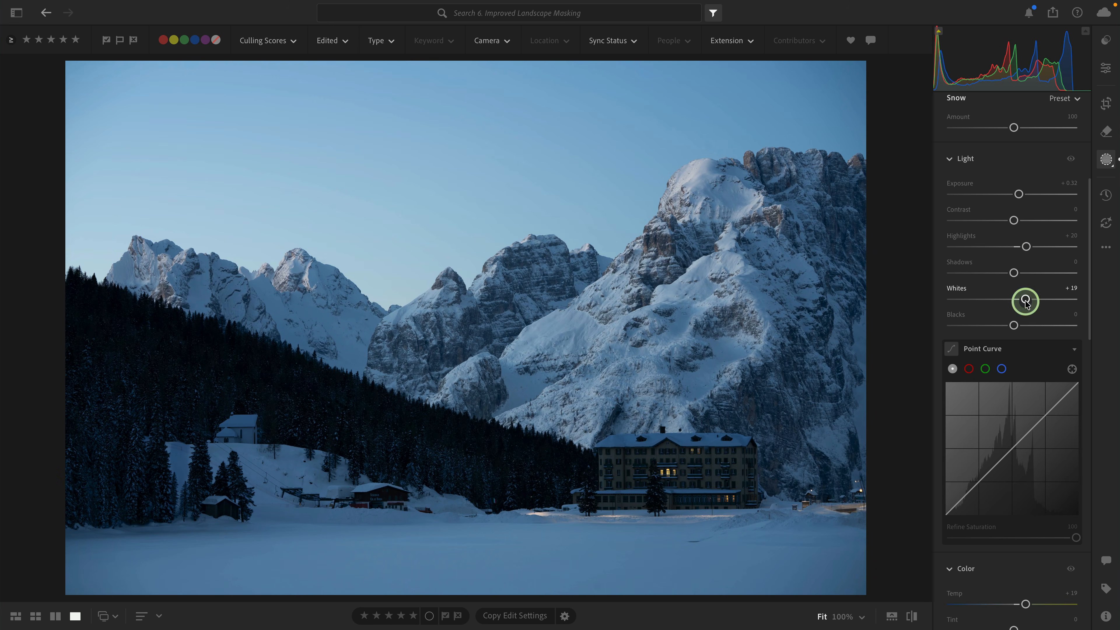
{"action": "left_click_drag", "start_coordinate": [1019, 196], "coordinate": [1021, 196]}
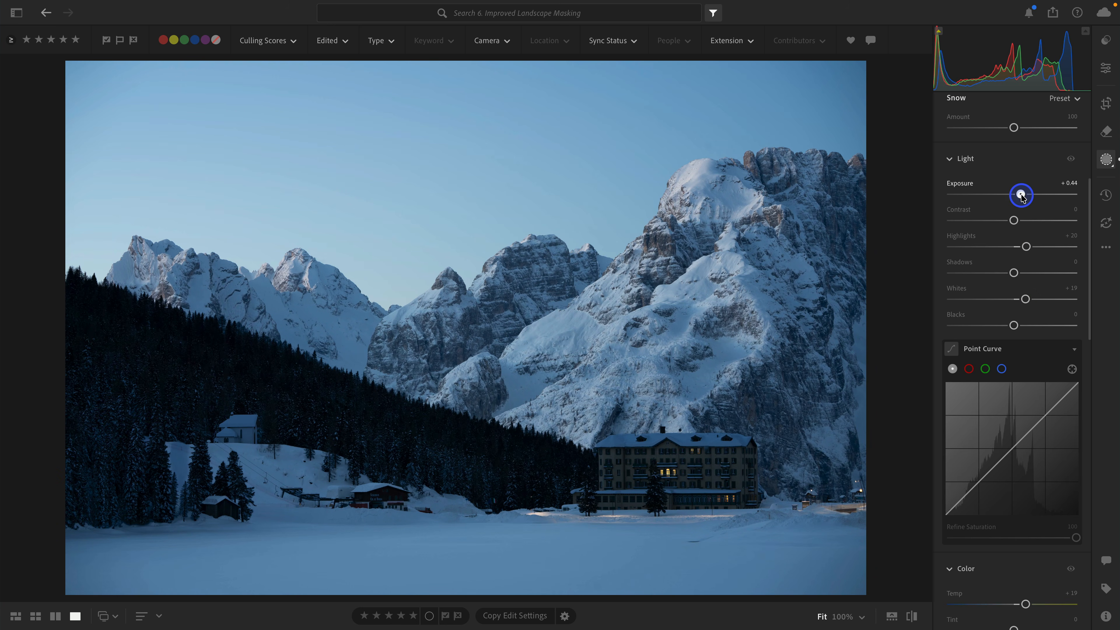
Compare the photo with and without the Snow mask by switching the mask's visibility off and on.
{"action": "scroll", "coordinate": [1021, 195], "scroll_direction": "up", "scroll_amount": 6}
{"action": "left_click", "coordinate": [1080, 230]}
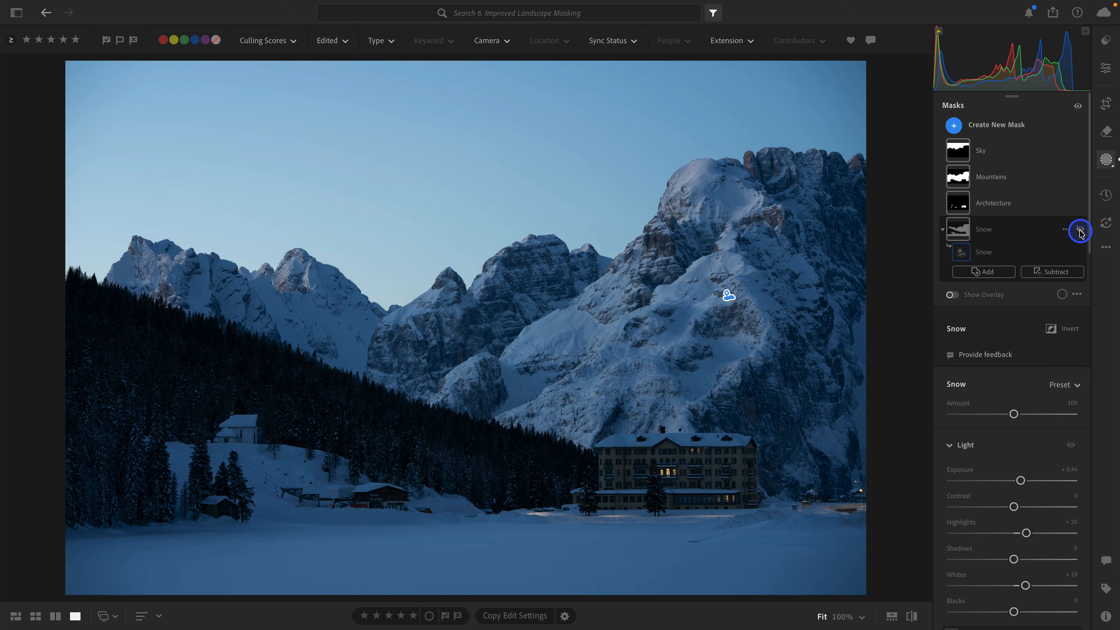
{"action": "left_click", "coordinate": [1080, 230]}
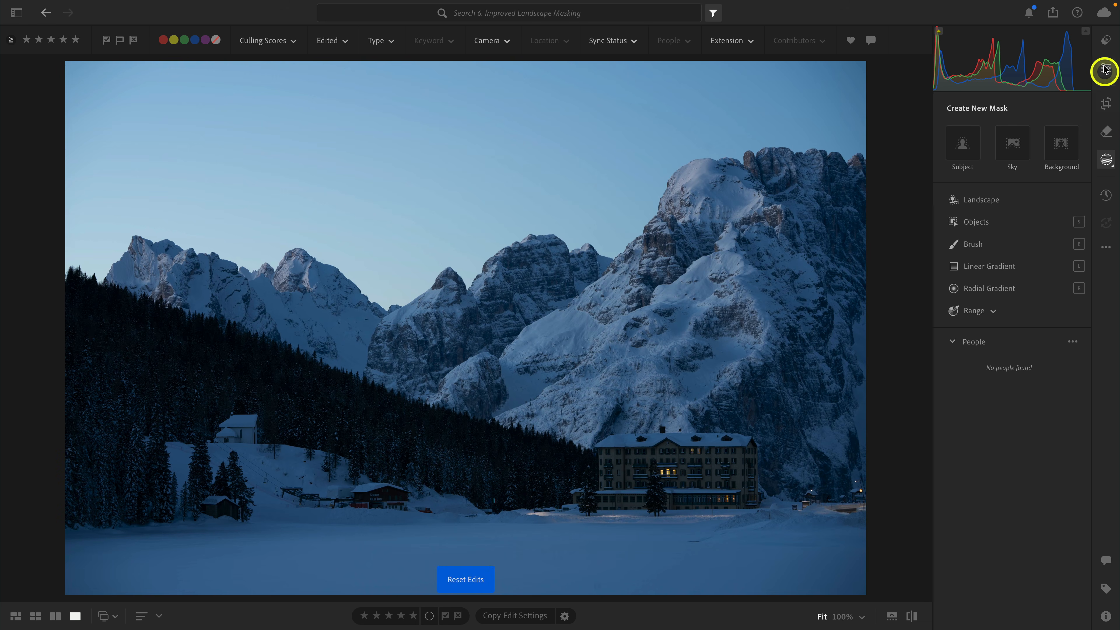
Open the premium presets and expand the Adaptive: Landscape group.
{"action": "left_click", "coordinate": [1104, 42]}
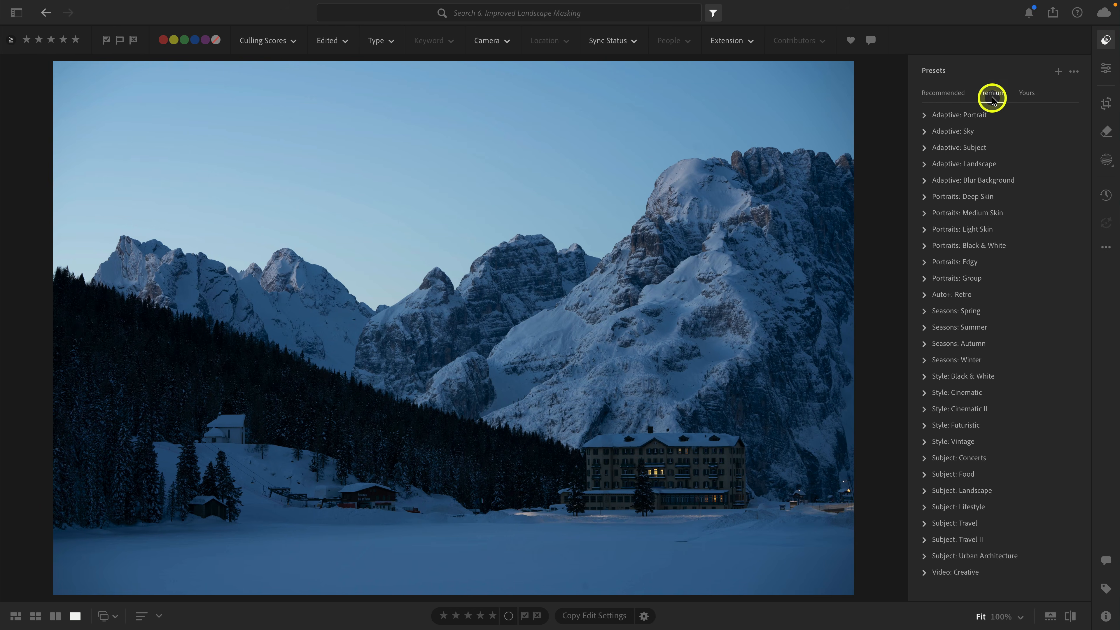
{"action": "left_click", "coordinate": [923, 167]}
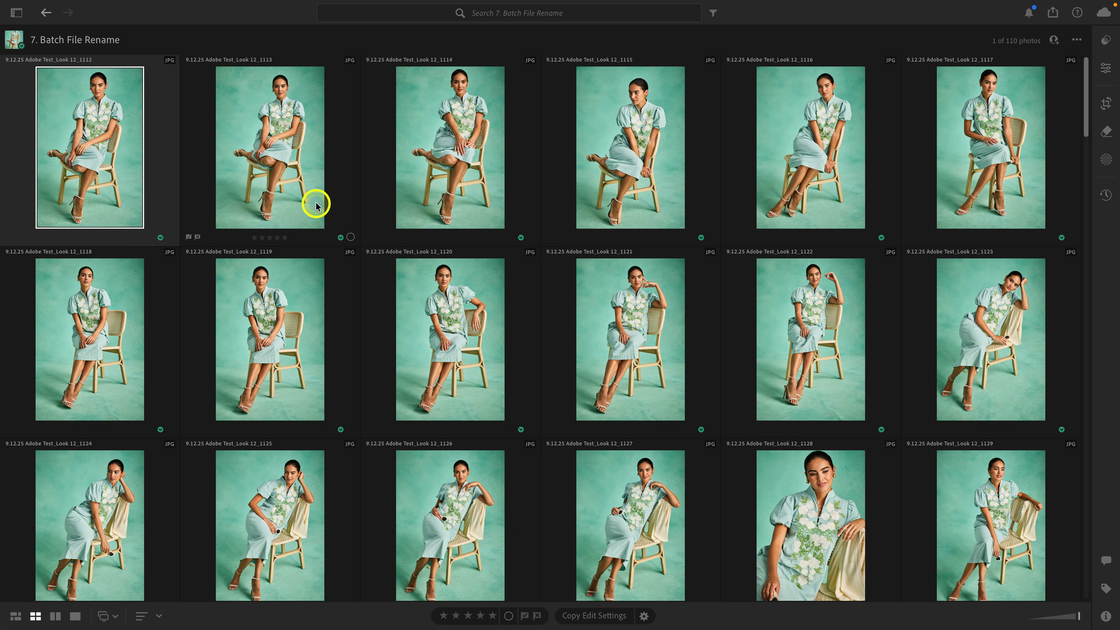
Start a batch rename of all photos in the Batch File Rename album, keeping the Custom Name - Sequence template.
{"action": "scroll", "coordinate": [592, 118], "scroll_direction": "down", "scroll_amount": 1}
{"action": "scroll", "coordinate": [592, 119], "scroll_direction": "up", "scroll_amount": 1}
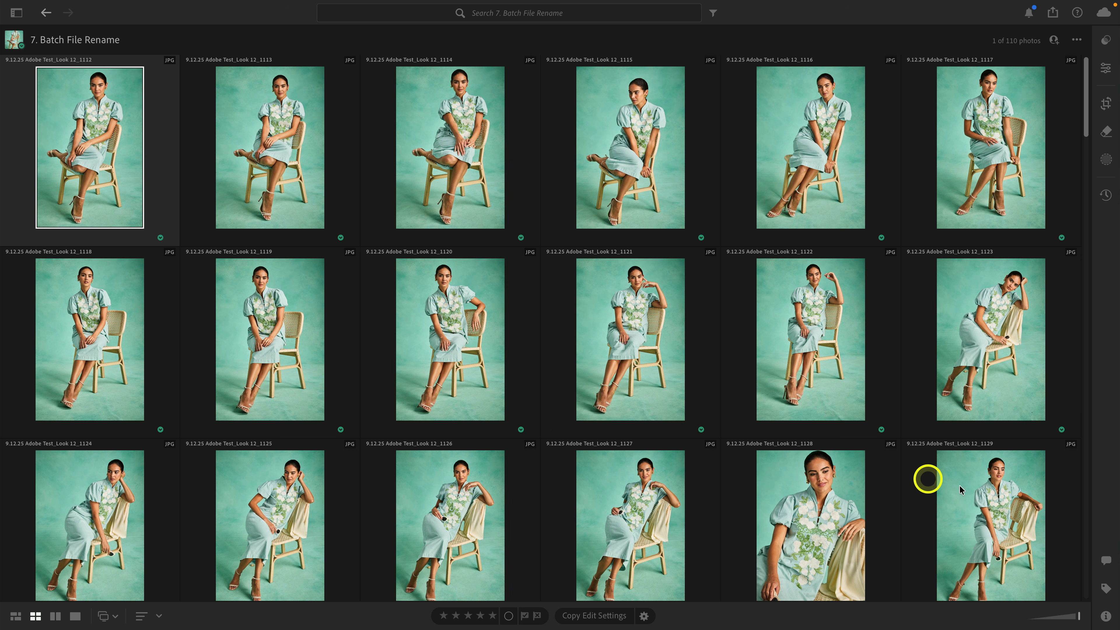
{"action": "left_click", "coordinate": [1106, 616]}
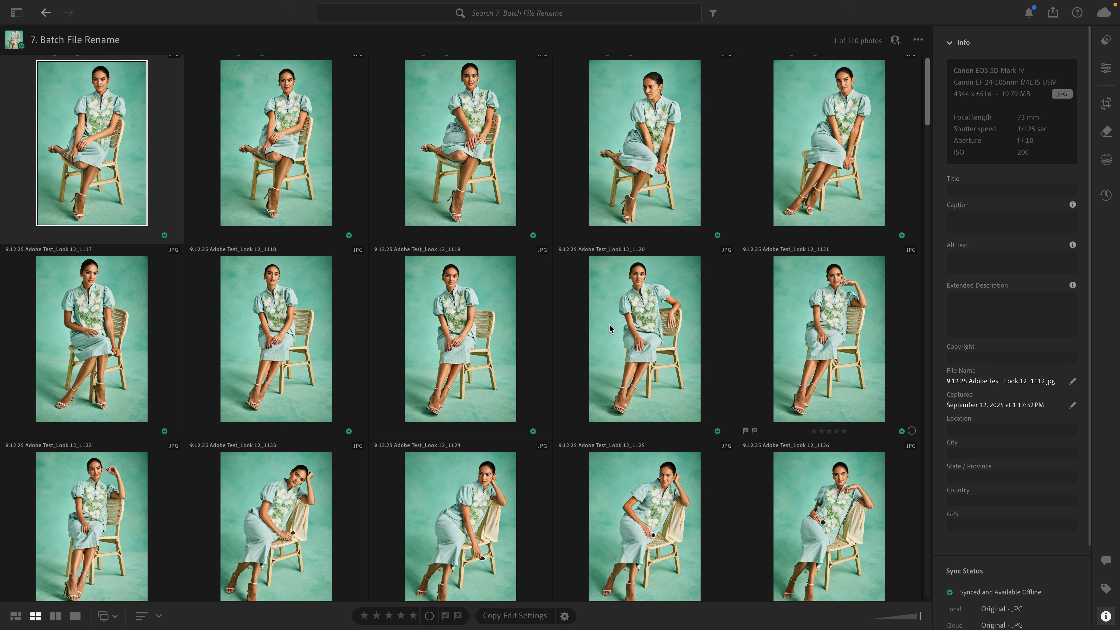
{"action": "key", "text": "super+a"}
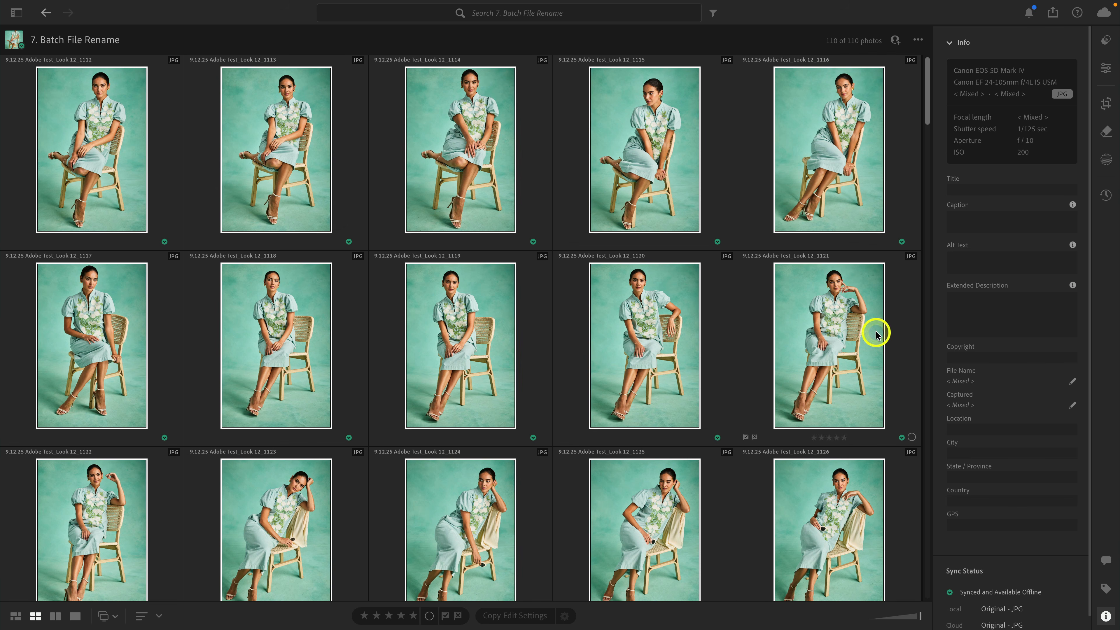
{"action": "left_click", "coordinate": [1073, 382]}
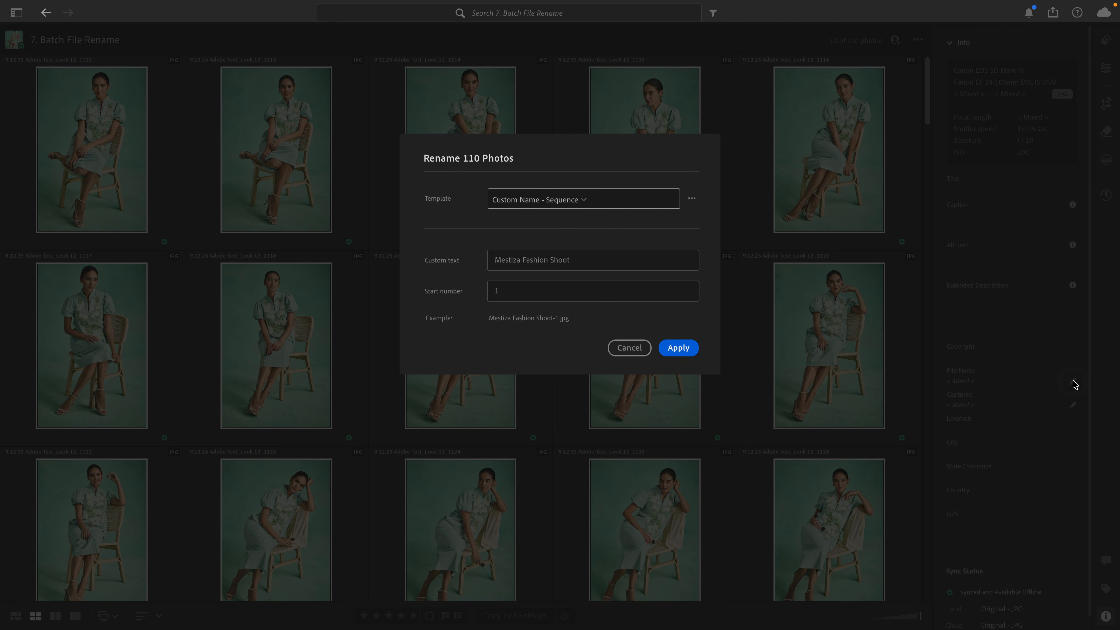
{"action": "left_click", "coordinate": [618, 202]}
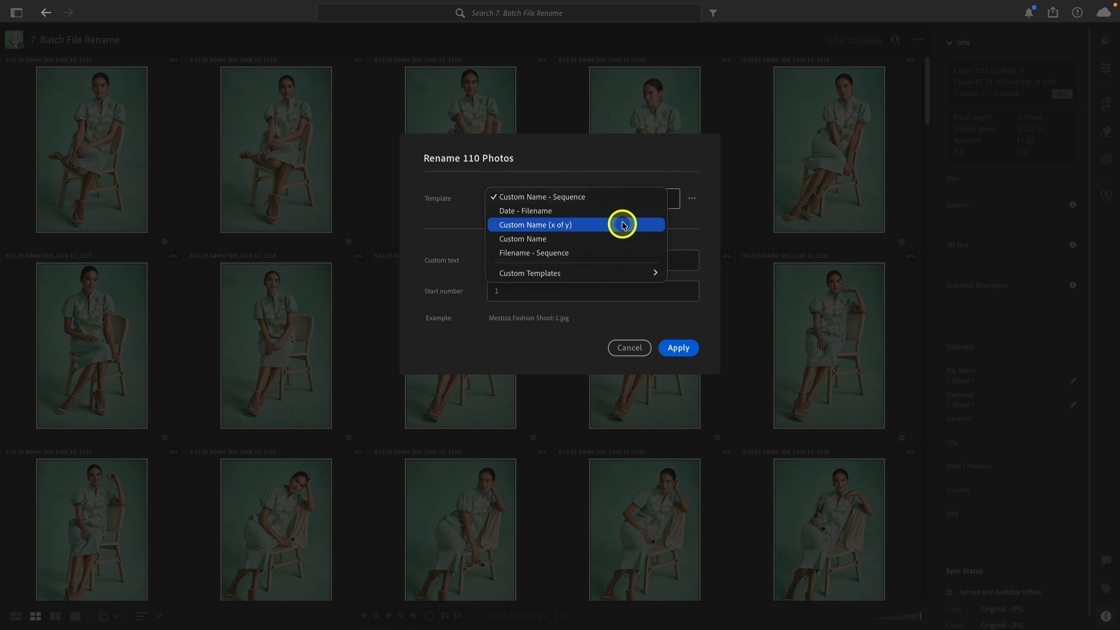
{"action": "left_click", "coordinate": [620, 196]}
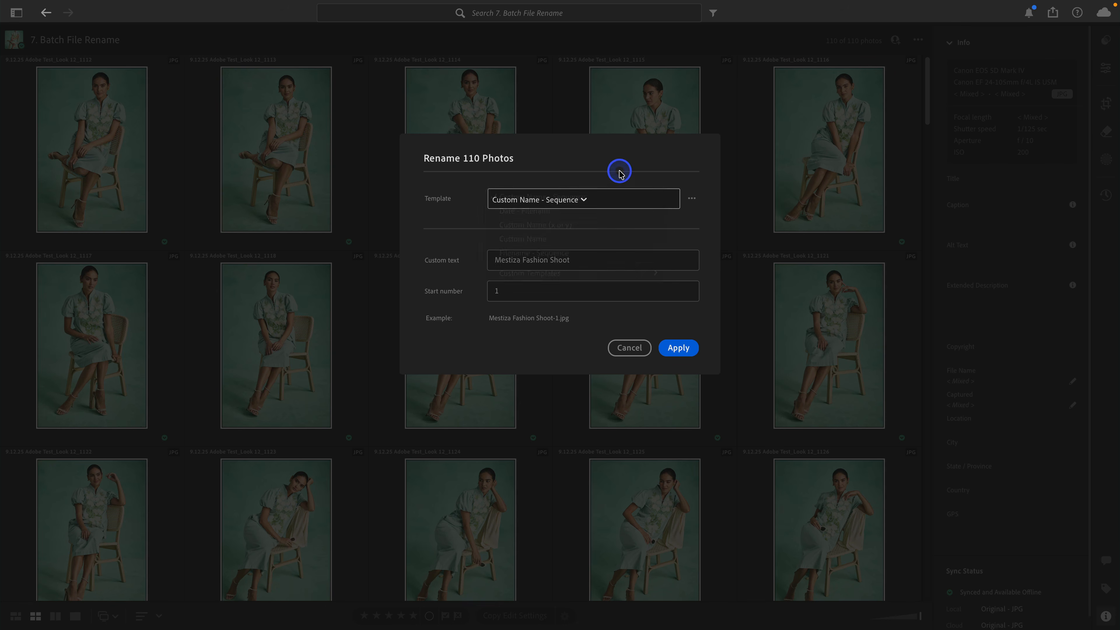
Create a new rename template and add the Custom Text variable to its empty pattern.
{"action": "left_click", "coordinate": [691, 200]}
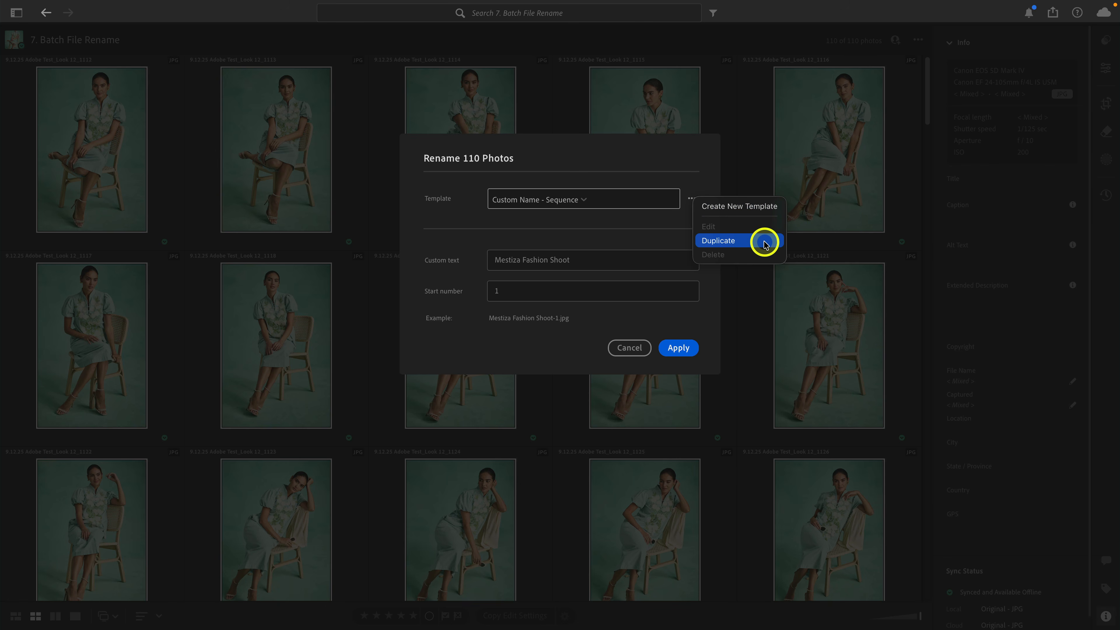
{"action": "left_click", "coordinate": [762, 207]}
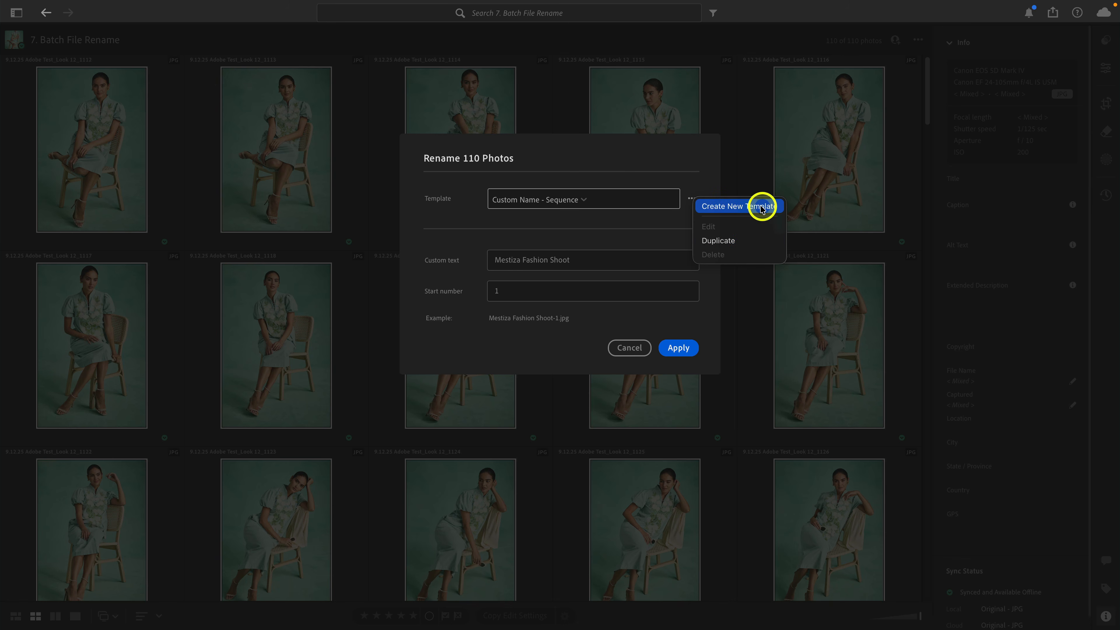
{"action": "left_click", "coordinate": [739, 209]}
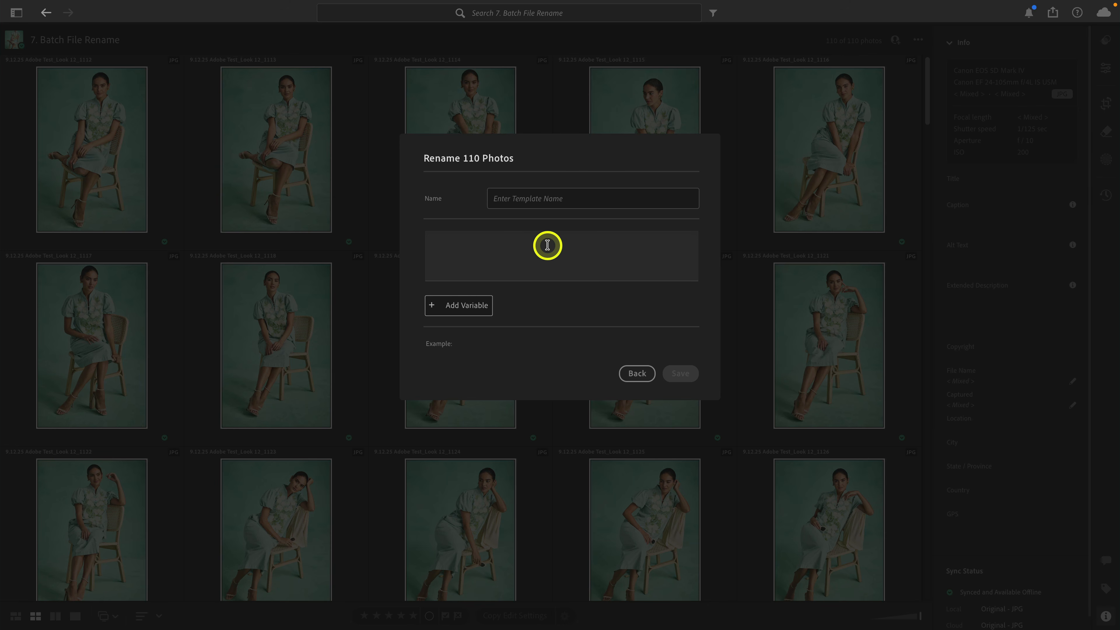
{"action": "left_click", "coordinate": [479, 306]}
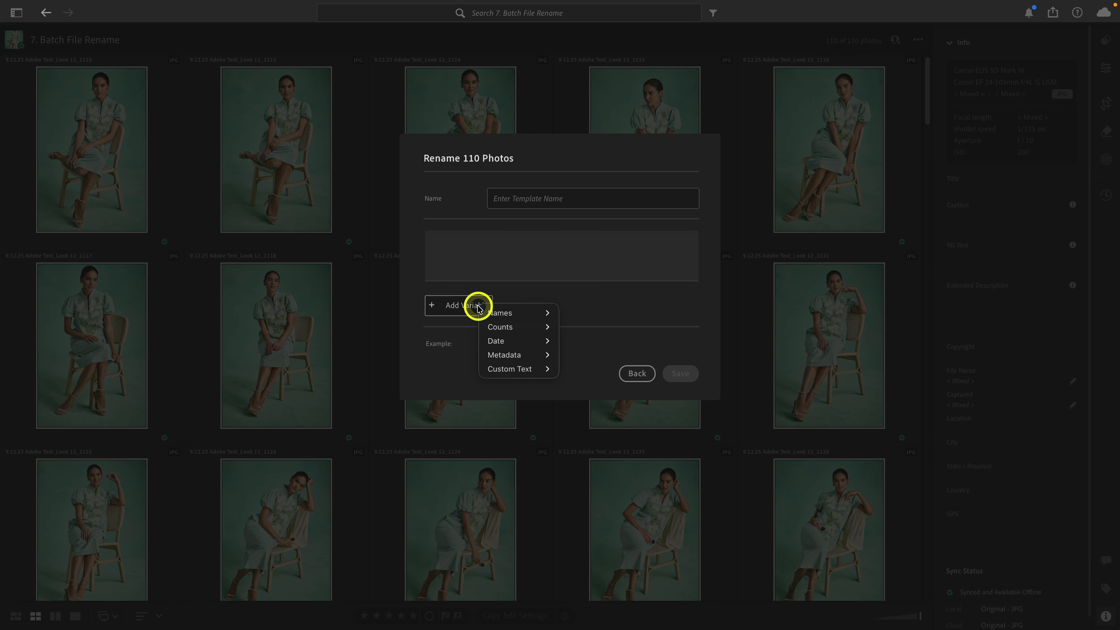
{"action": "mouse_move", "coordinate": [535, 368]}
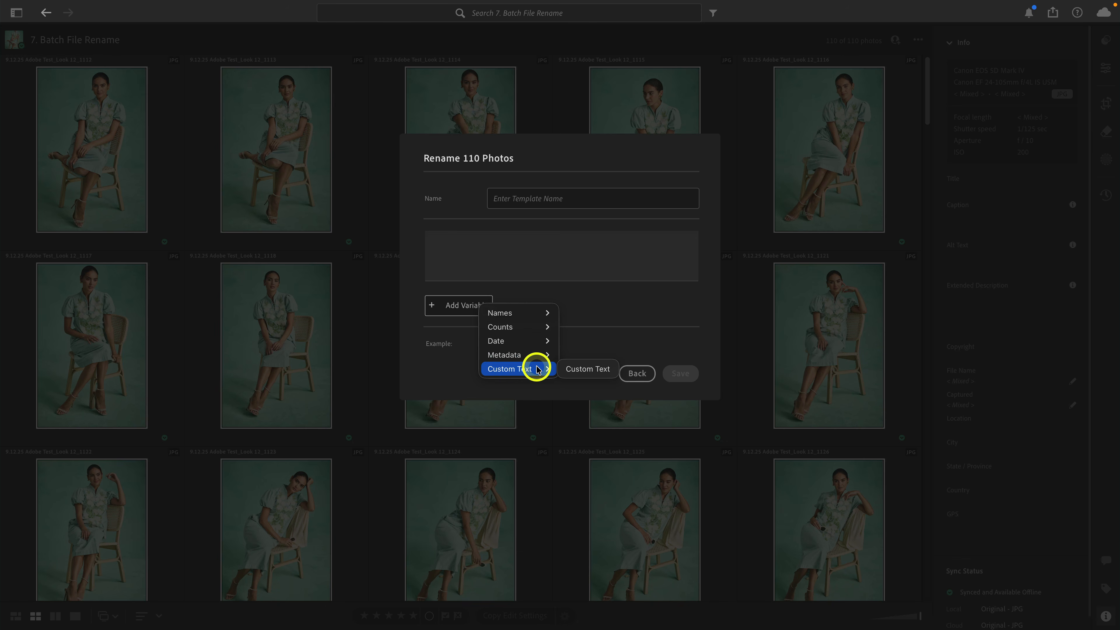
{"action": "left_click", "coordinate": [574, 370]}
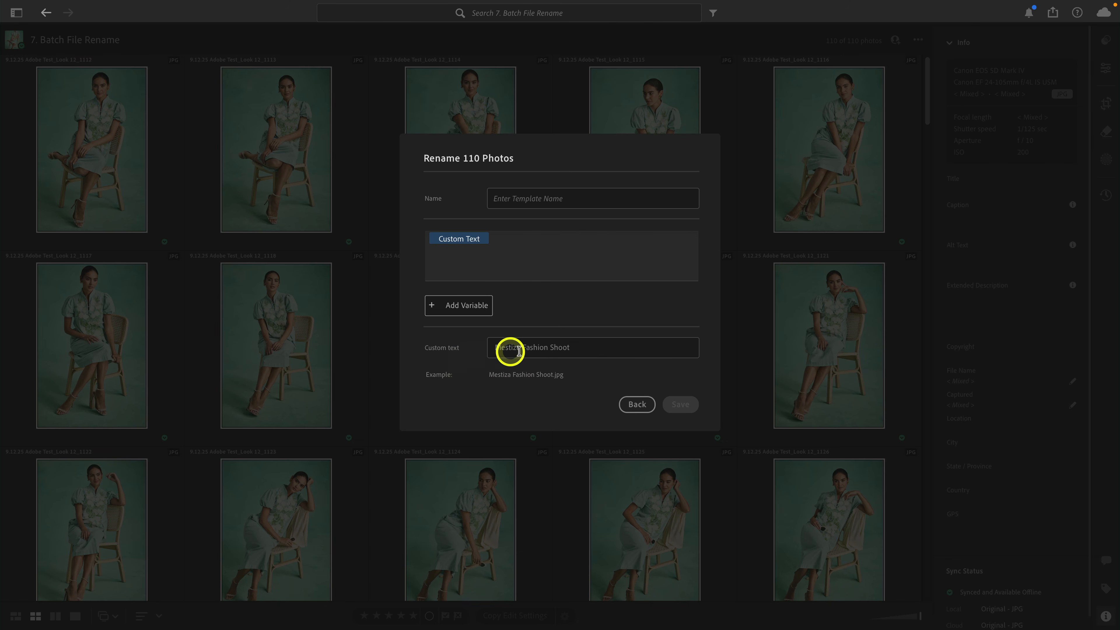
Keep Mestiza Fashion Shoot as the custom text and add the literal text "-Look 12-" after the Custom Text variable.
{"action": "triple_click", "coordinate": [569, 348]}
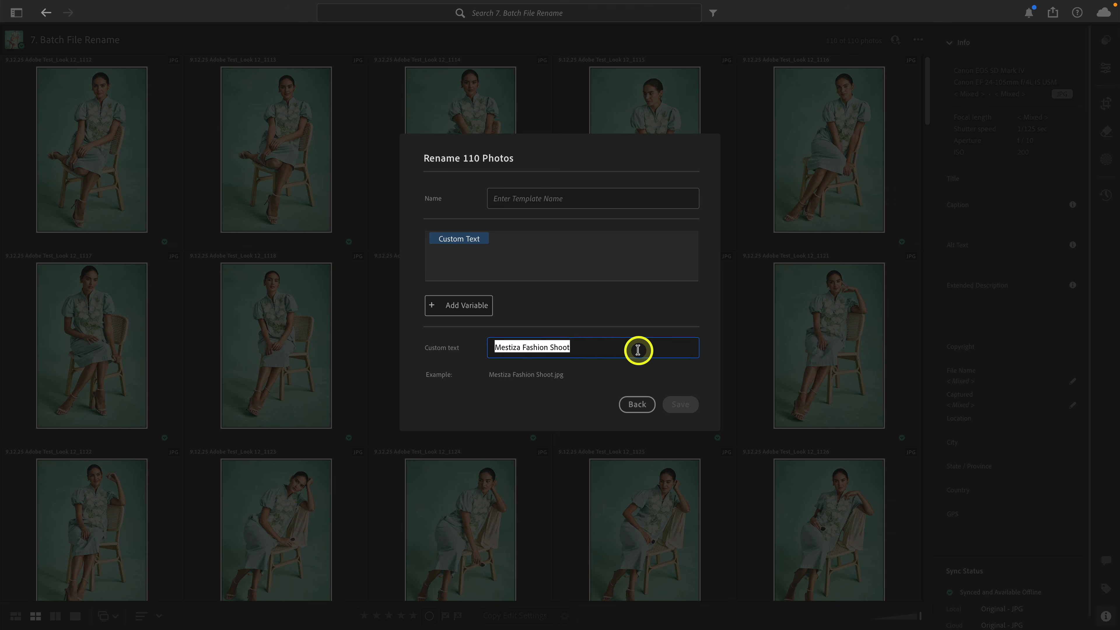
{"action": "left_click", "coordinate": [598, 349]}
{"action": "triple_click", "coordinate": [598, 349]}
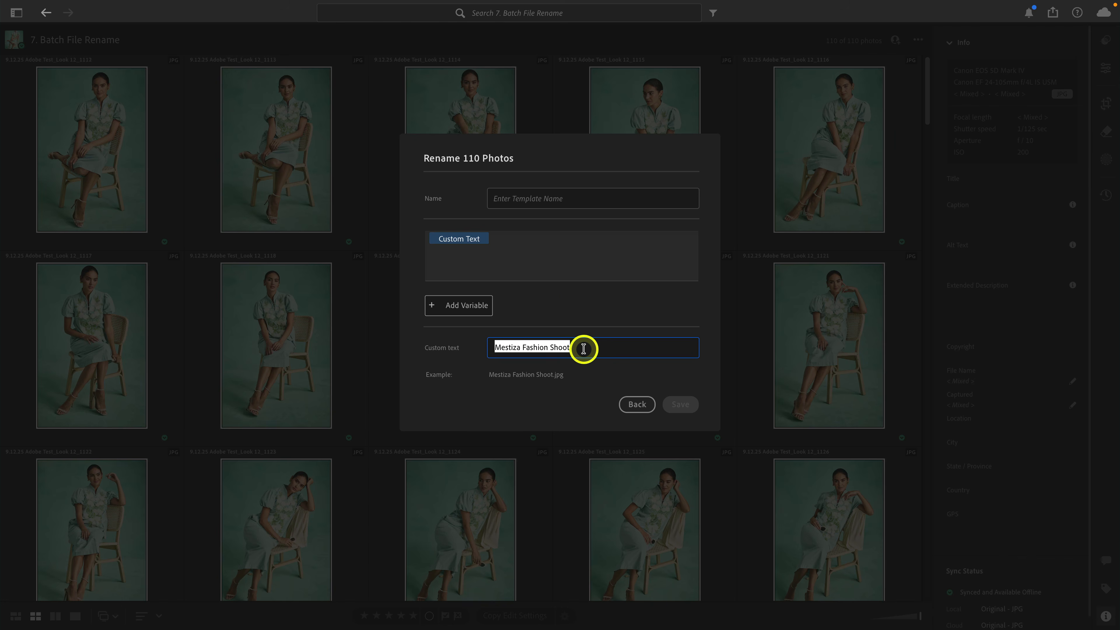
{"action": "left_click", "coordinate": [563, 263]}
{"action": "left_click", "coordinate": [563, 263]}
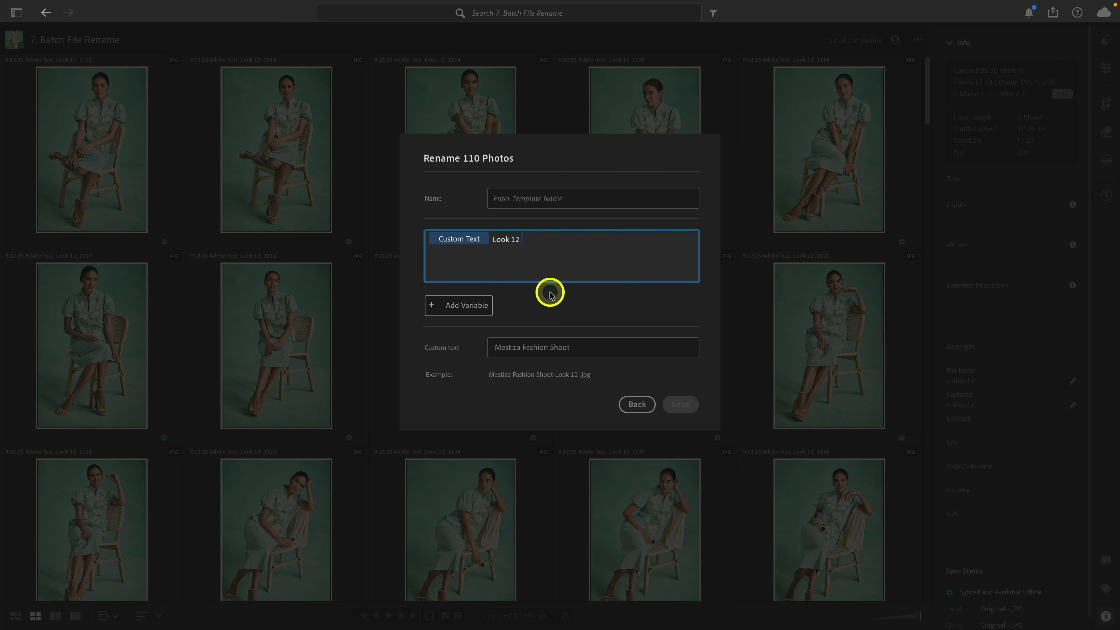
Add the Exif Camera variable after "-Look 12-" in the template pattern, followed by a hyphen.
{"action": "left_click", "coordinate": [457, 311]}
{"action": "mouse_move", "coordinate": [506, 364]}
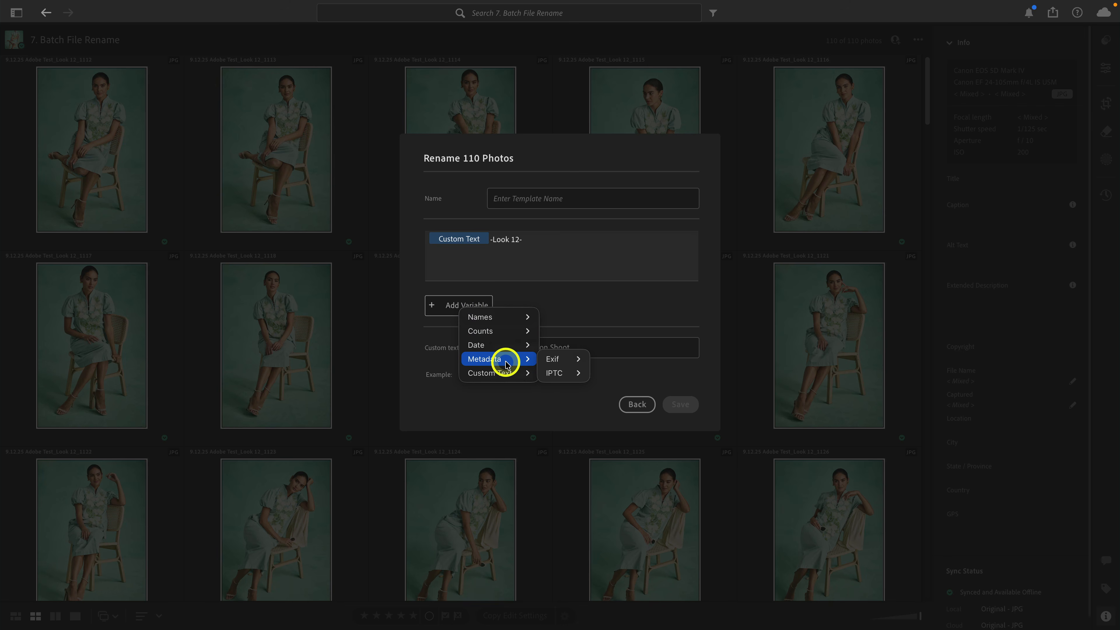
{"action": "mouse_move", "coordinate": [554, 362]}
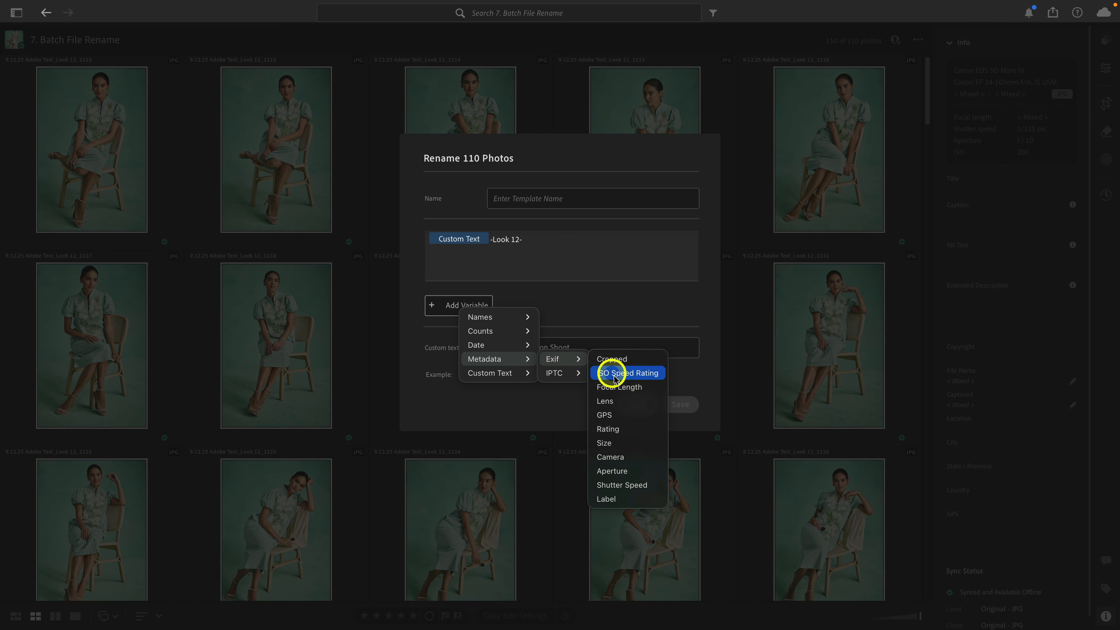
{"action": "left_click", "coordinate": [632, 461]}
{"action": "left_click", "coordinate": [600, 265]}
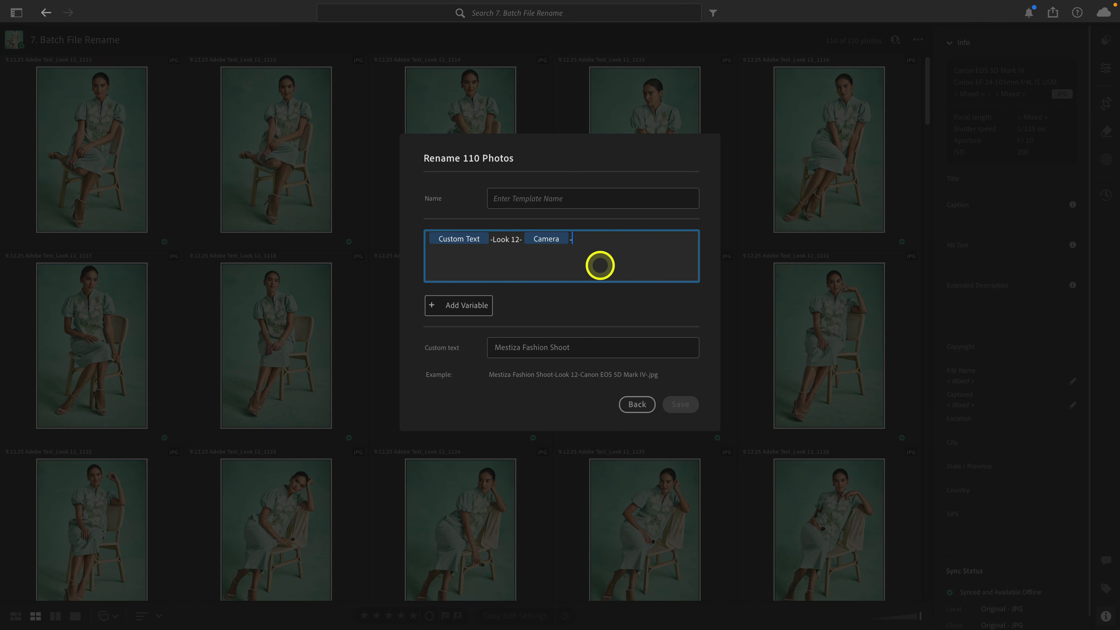
Append the three-digit Sequence # (001) count variable to the end of the template pattern.
{"action": "left_click", "coordinate": [466, 312]}
{"action": "left_click", "coordinate": [516, 331]}
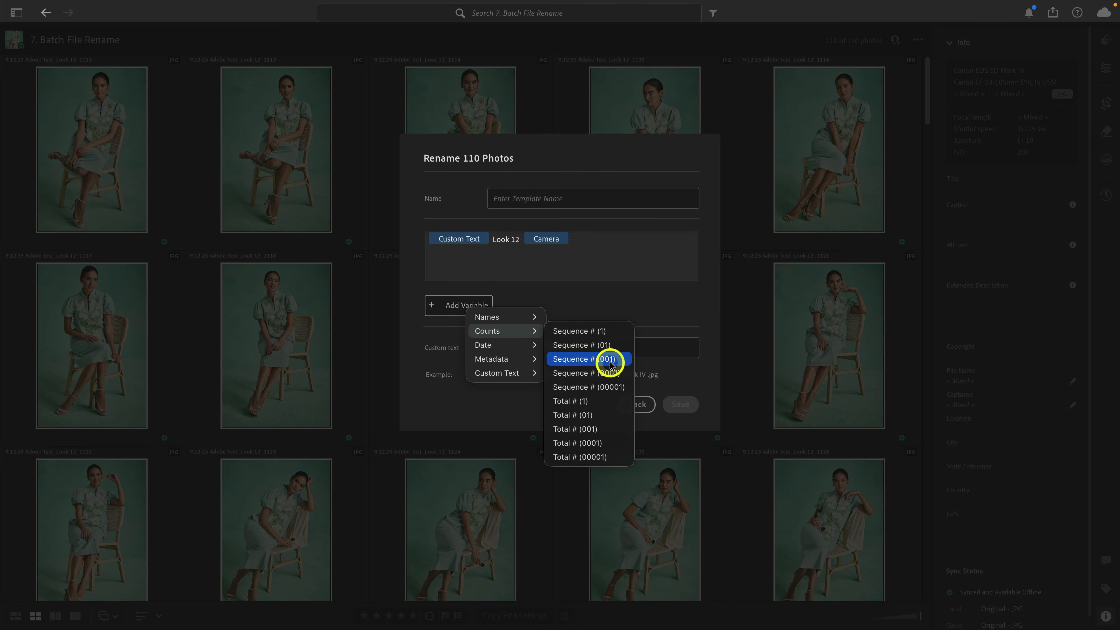
{"action": "left_click", "coordinate": [587, 359]}
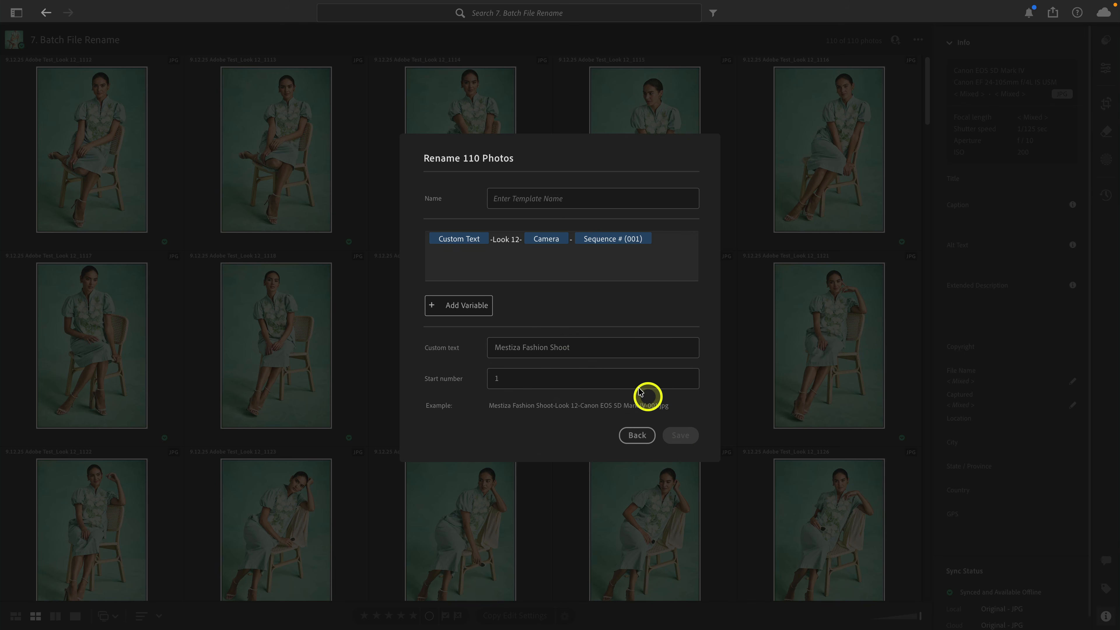
Save the template as "Mestiza Look 12" and apply it to rename all photos in the album.
{"action": "left_click", "coordinate": [583, 199]}
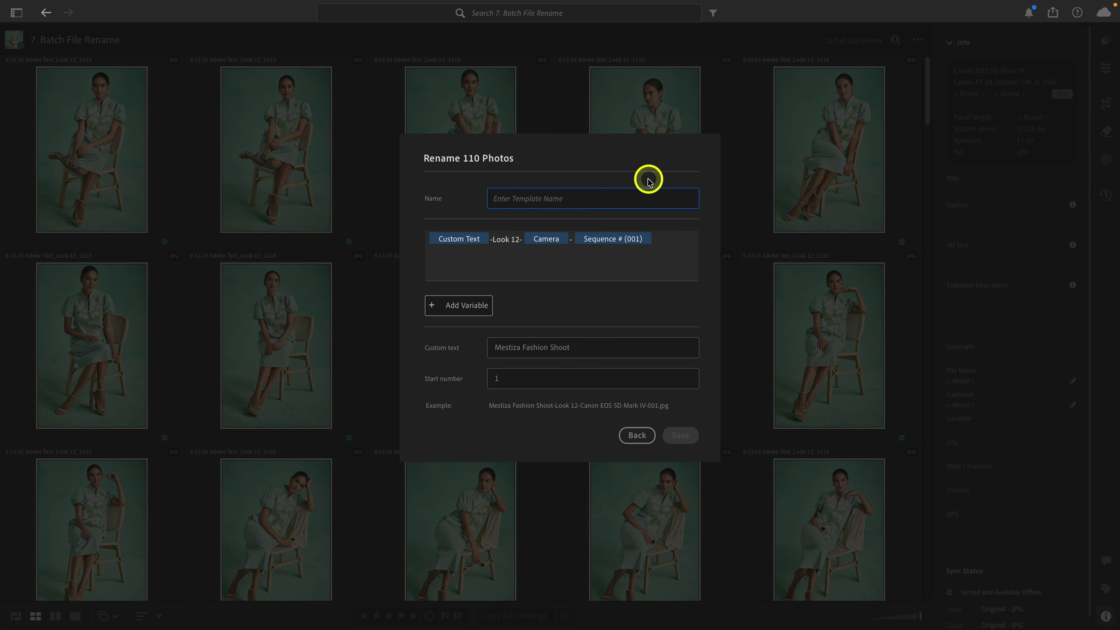
{"action": "type", "text": "Mest"}
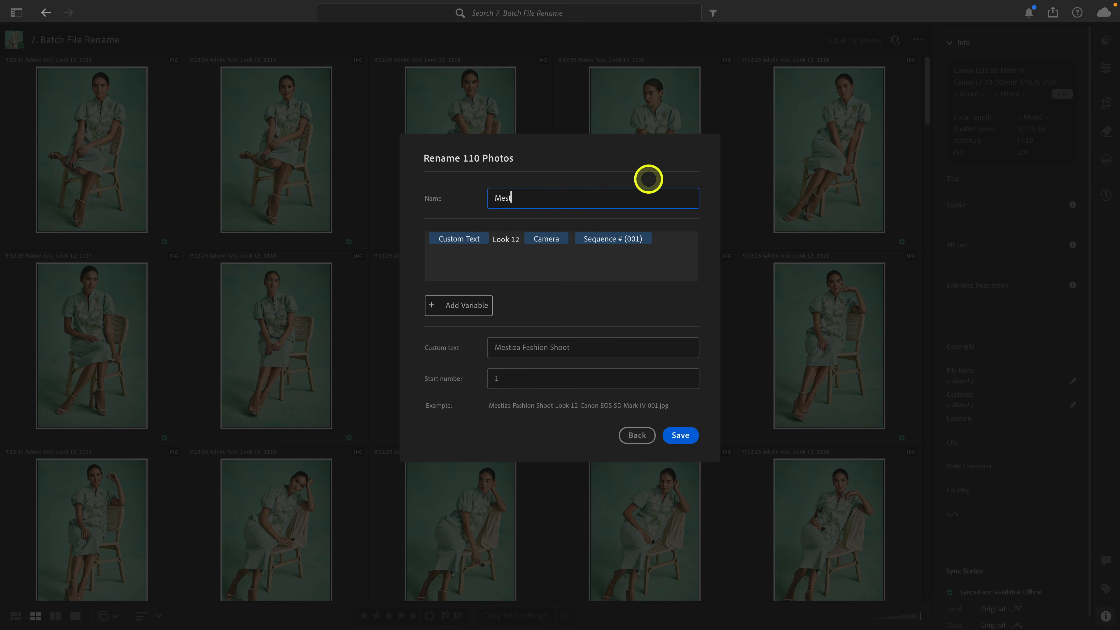
{"action": "type", "text": "iza Look 12"}
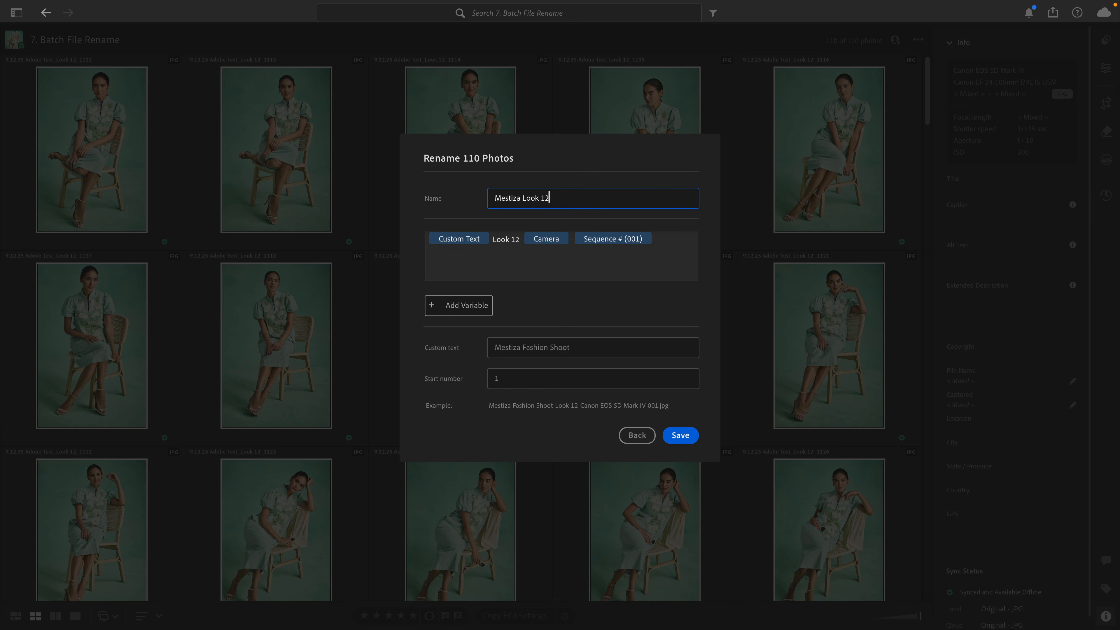
{"action": "left_click", "coordinate": [681, 435]}
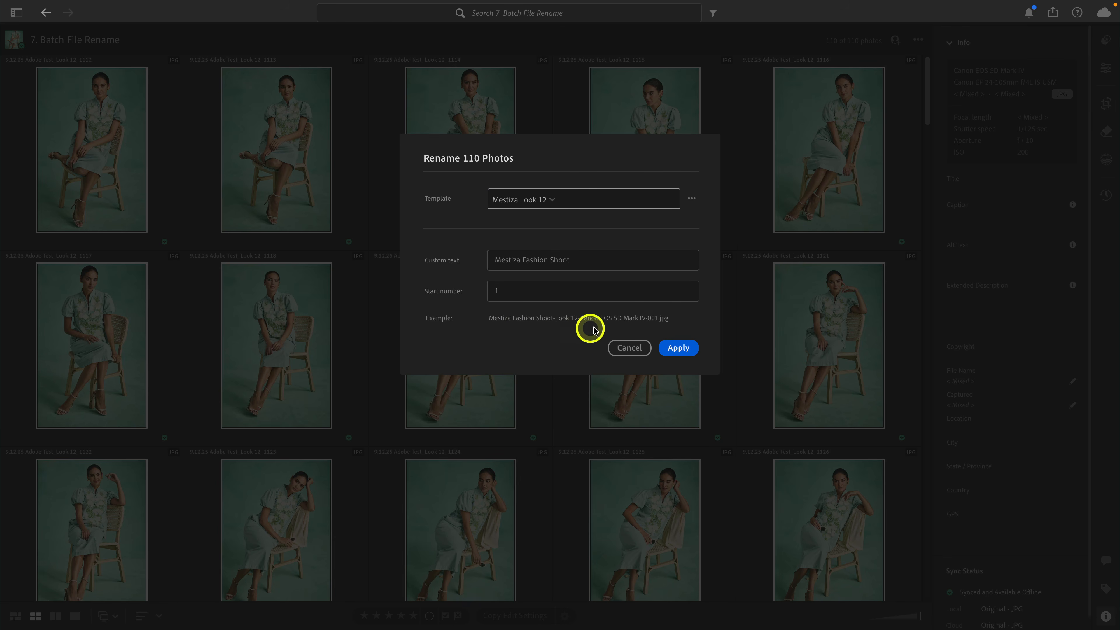
{"action": "left_click", "coordinate": [677, 349]}
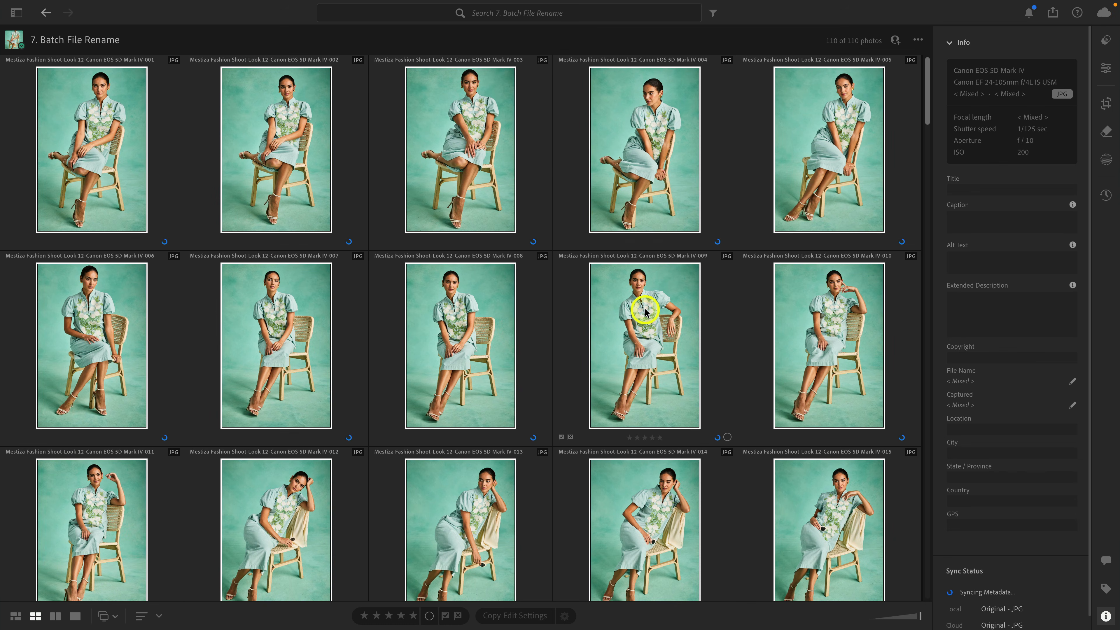
{"action": "scroll", "coordinate": [645, 311], "scroll_direction": "down", "scroll_amount": 15}
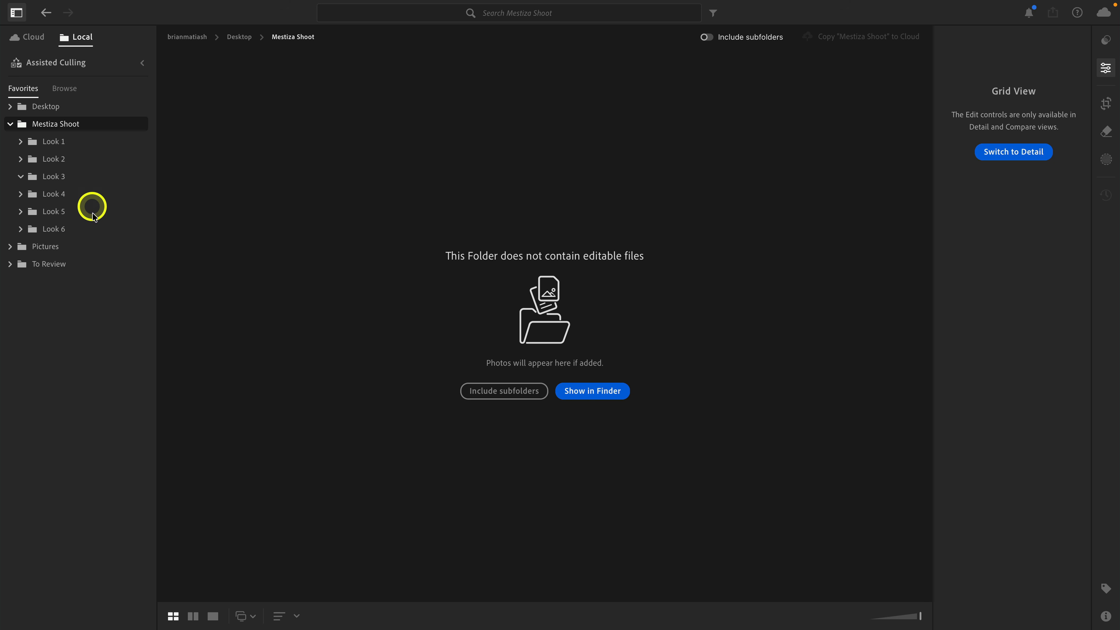
Browse the photos in the local Look 1, Look 2 and Look 3 subfolders of Mestiza Shoot.
{"action": "left_click", "coordinate": [85, 146]}
{"action": "left_click", "coordinate": [84, 164]}
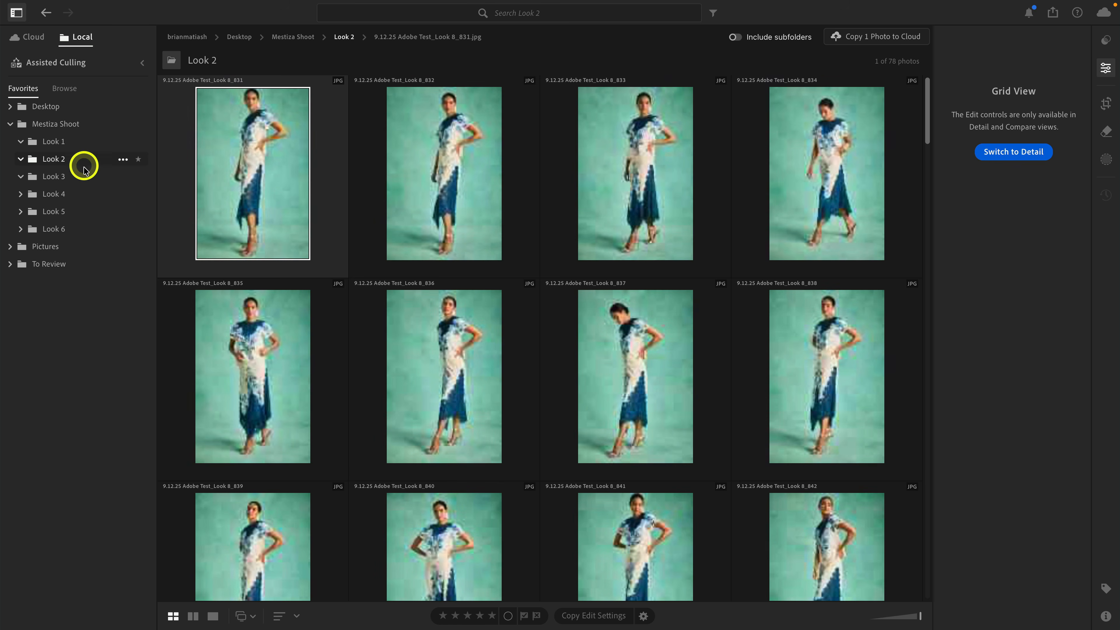
{"action": "left_click", "coordinate": [82, 177]}
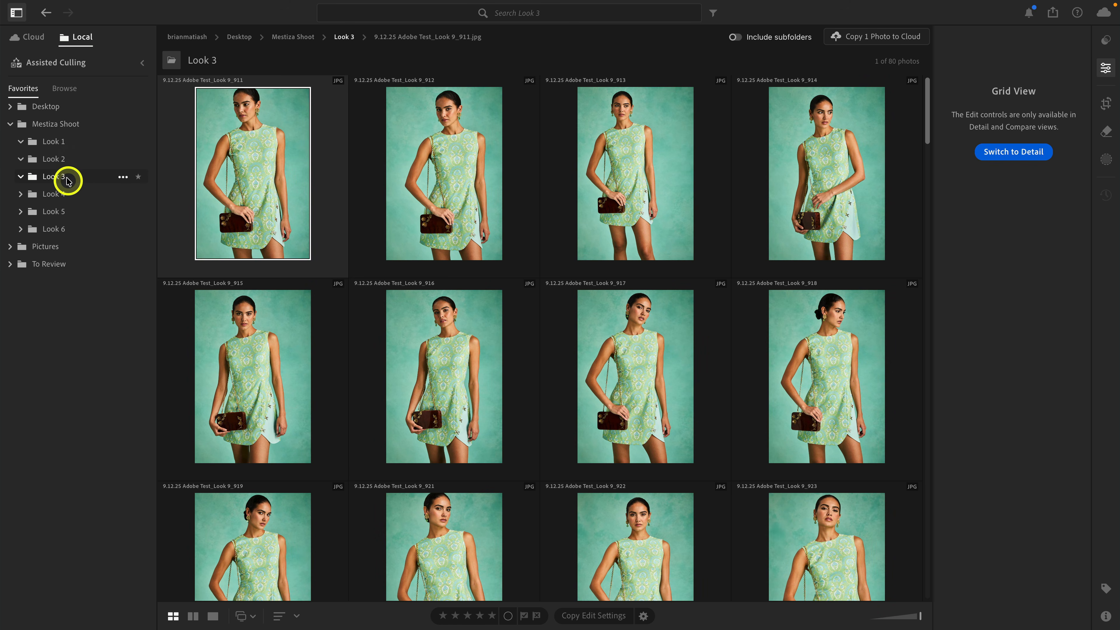
Include subfolders in the Mestiza Shoot folder view and go back to the start of the combined photo grid.
{"action": "left_click", "coordinate": [68, 126]}
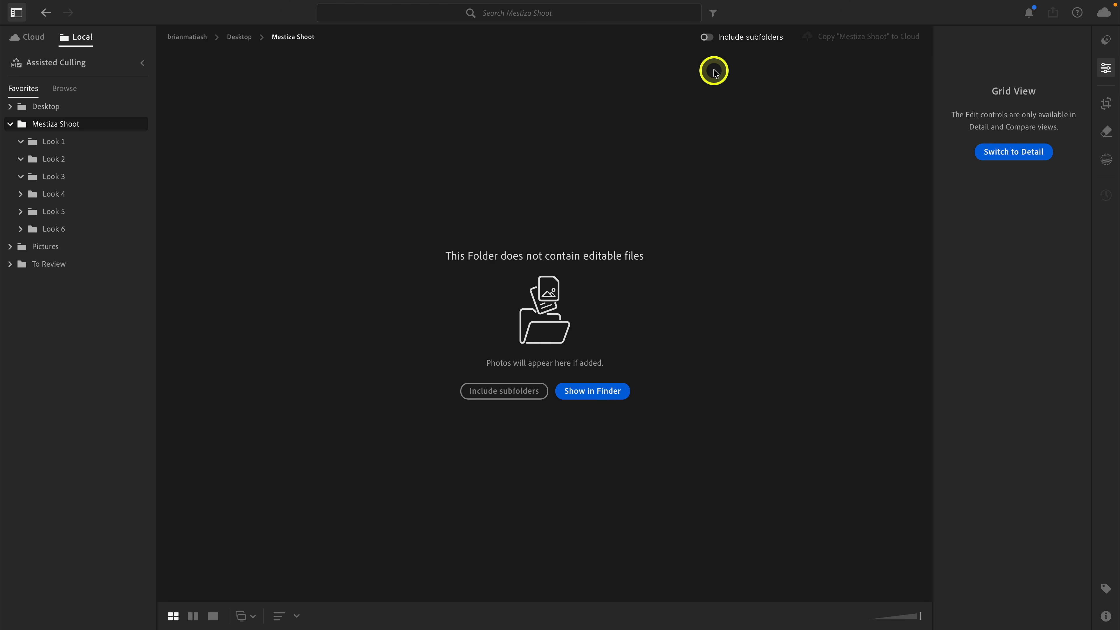
{"action": "left_click", "coordinate": [705, 38]}
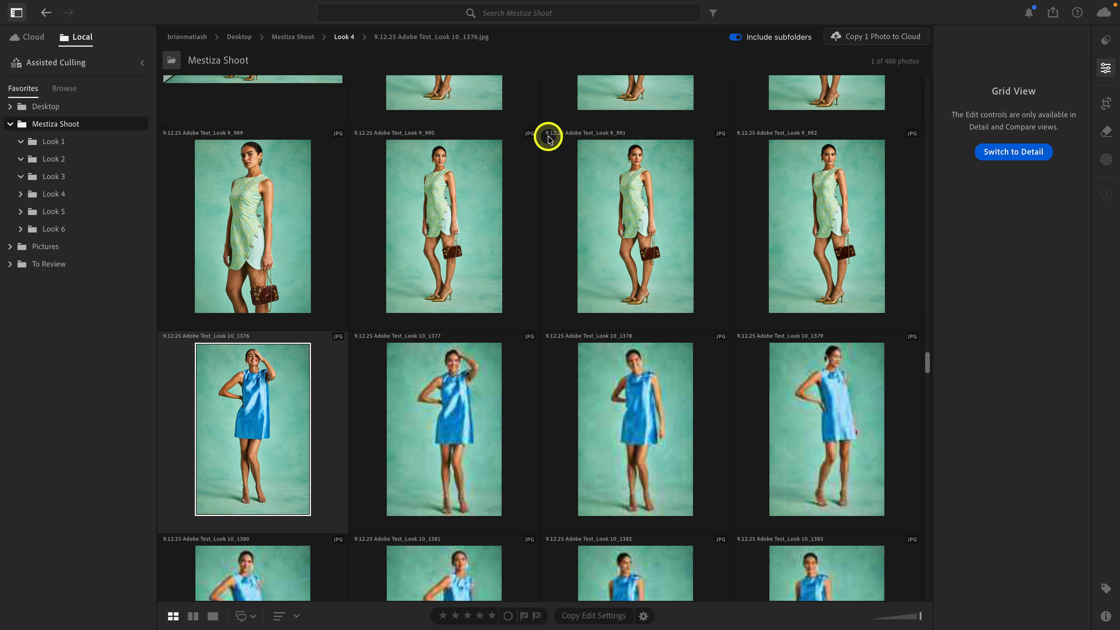
{"action": "scroll", "coordinate": [548, 136], "scroll_direction": "up", "scroll_amount": 10}
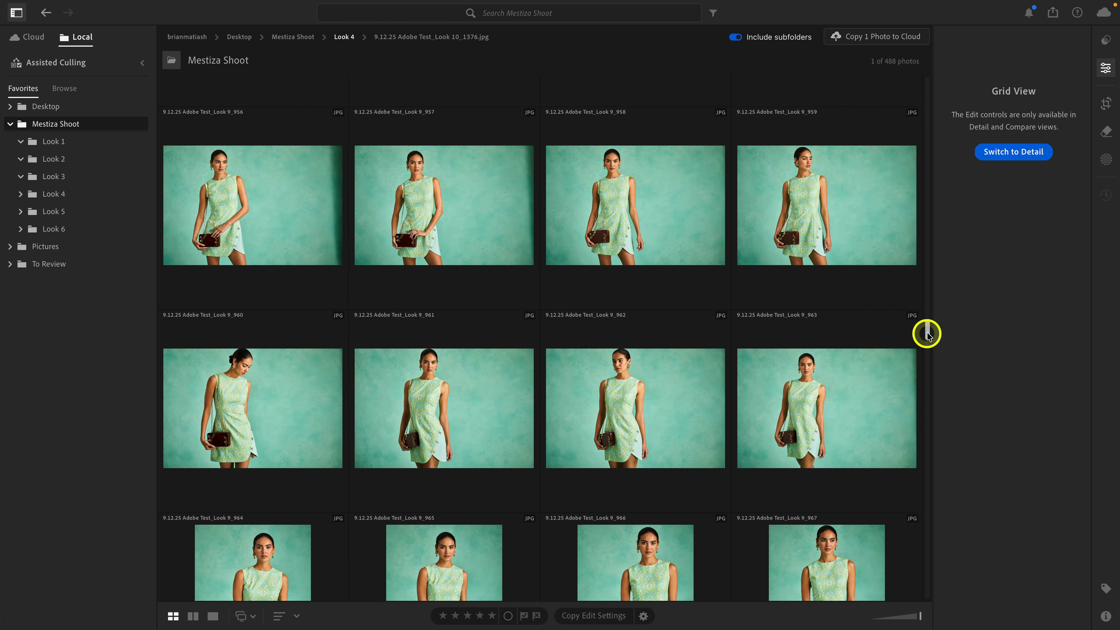
{"action": "left_click_drag", "start_coordinate": [928, 330], "coordinate": [920, 75]}
{"action": "left_click", "coordinate": [73, 124]}
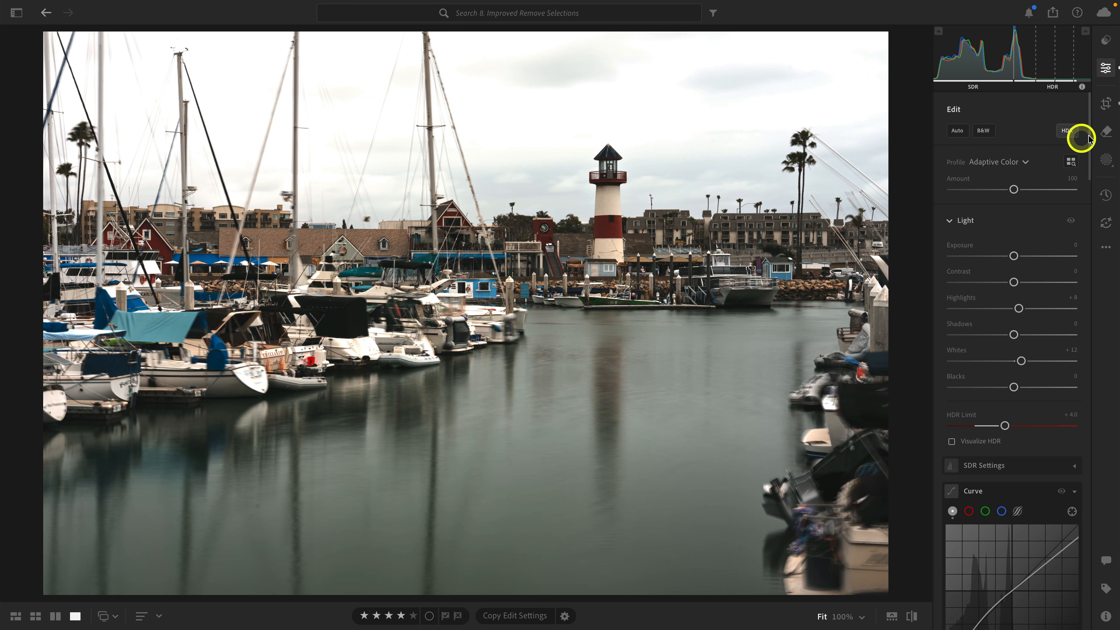
Activate the Remove tool on the harbor photo, enable Detect objects alongside generative AI, and enlarge the brush.
{"action": "left_click", "coordinate": [1107, 132]}
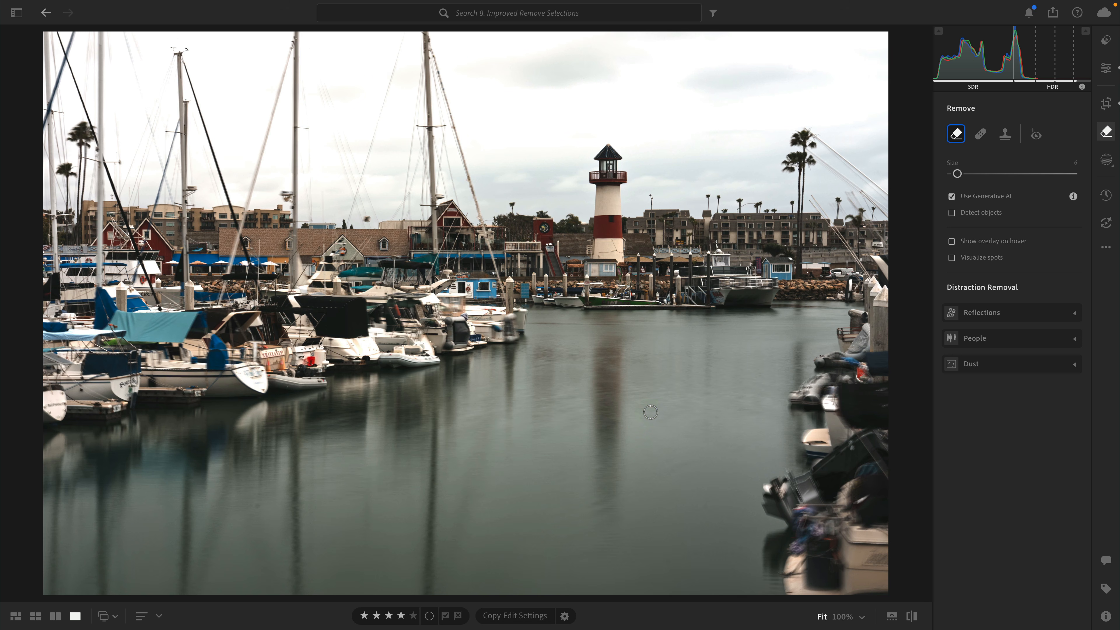
{"action": "left_click", "coordinate": [972, 215]}
{"action": "key", "text": "bracketright"}
Try selecting the lighthouse and its water reflection for removal, and cancel the selection.
{"action": "mouse_move", "coordinate": [623, 261]}
{"action": "left_mouse_down"}
{"action": "mouse_move", "coordinate": [611, 148]}
{"action": "mouse_move", "coordinate": [592, 170]}
{"action": "mouse_move", "coordinate": [593, 198]}
{"action": "mouse_move", "coordinate": [605, 174]}
{"action": "mouse_move", "coordinate": [599, 271]}
{"action": "mouse_move", "coordinate": [624, 268]}
{"action": "left_mouse_up"}
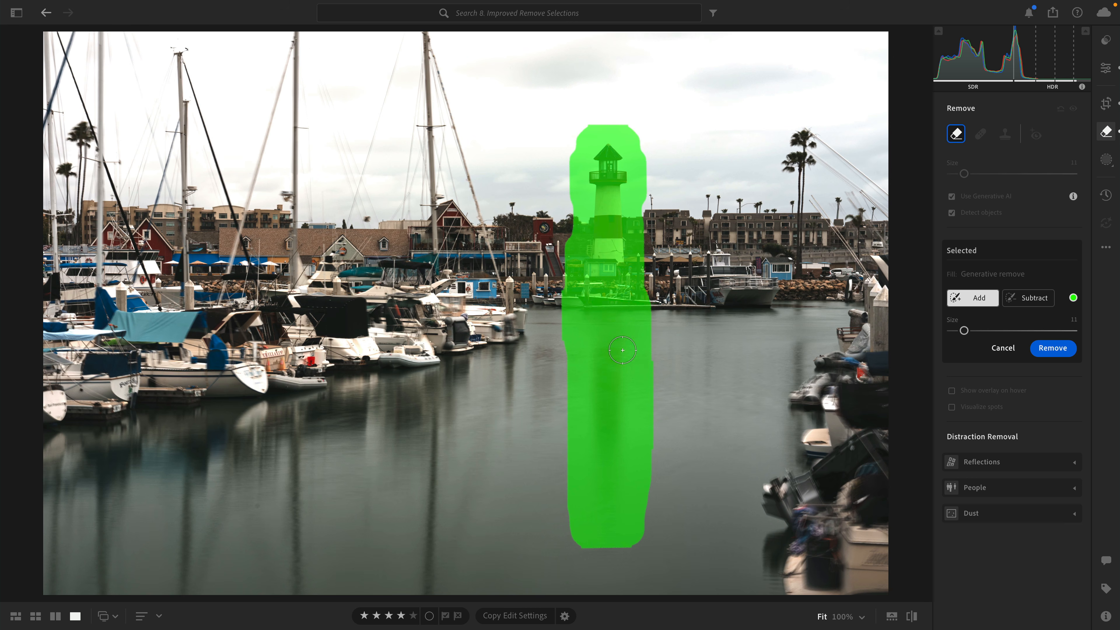
{"action": "left_click", "coordinate": [1002, 347]}
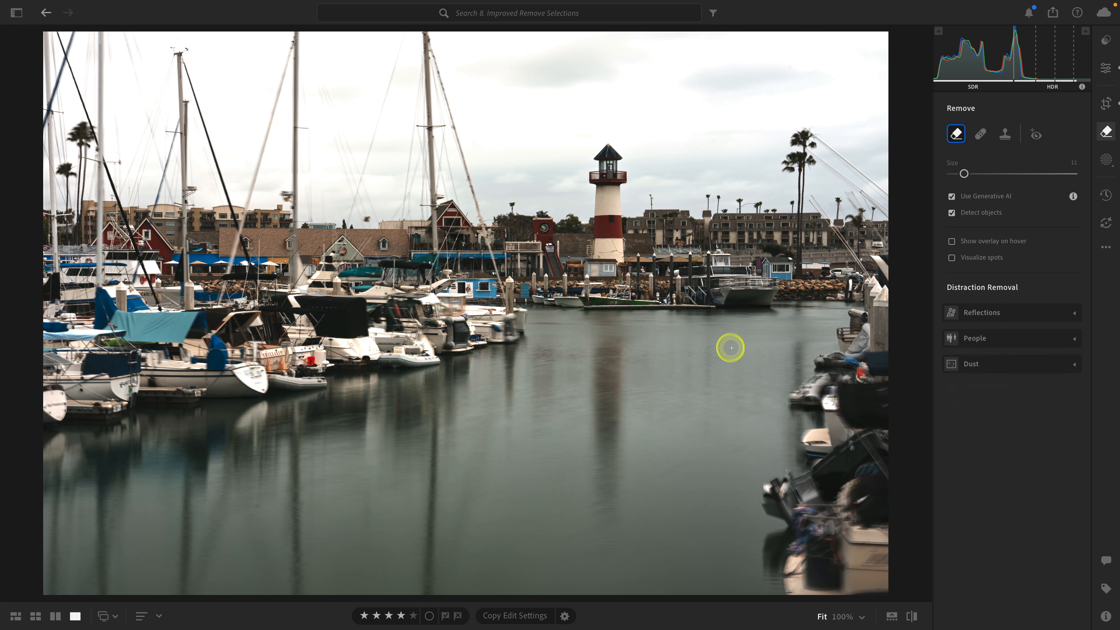
On the next photo, brush over the person on the pier, the fishing rod and the water reflection for generative removal.
{"action": "key", "text": "Right"}
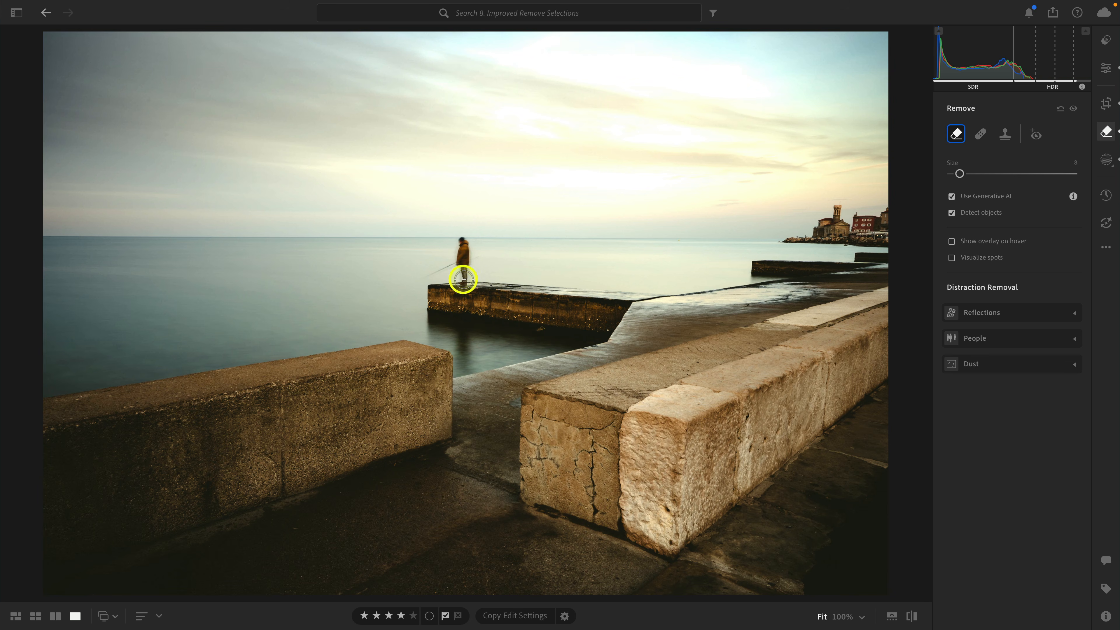
{"action": "mouse_move", "coordinate": [463, 279]}
{"action": "left_mouse_down"}
{"action": "mouse_move", "coordinate": [463, 245]}
{"action": "mouse_move", "coordinate": [423, 279]}
{"action": "left_mouse_up"}
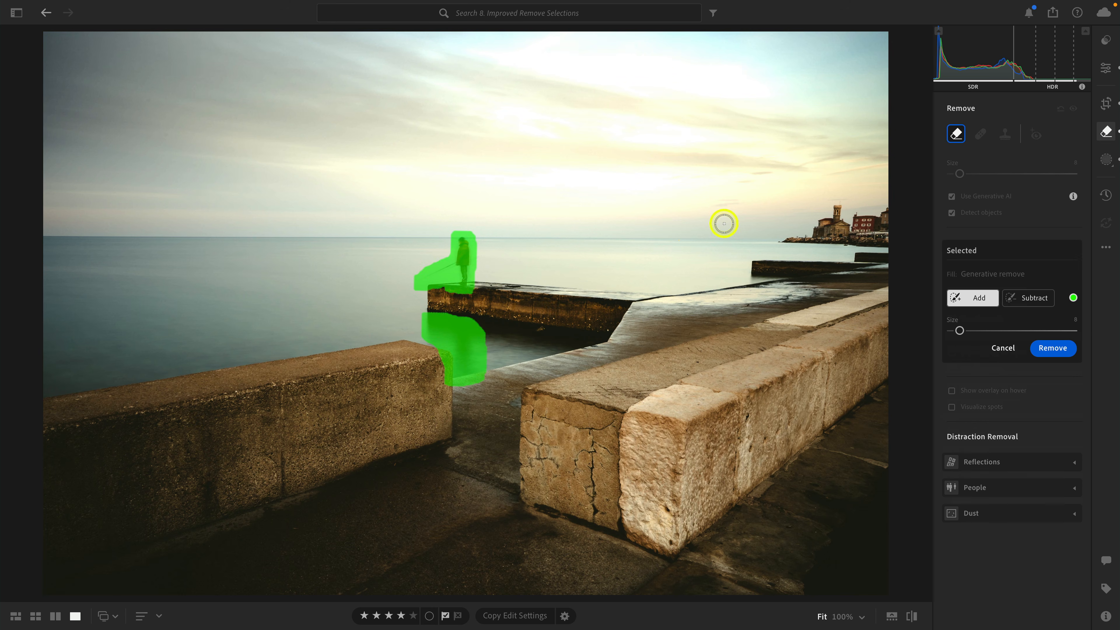